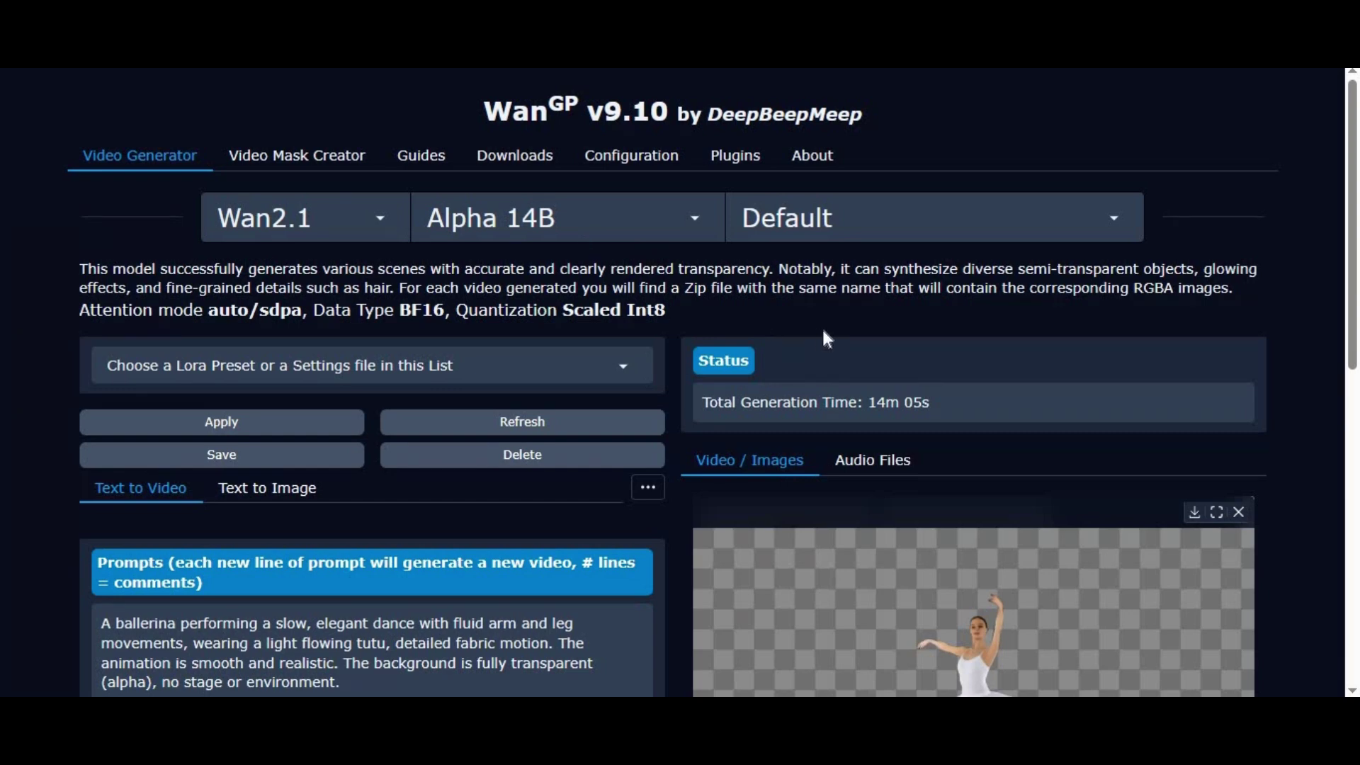
scroll(822, 326, down, 4)
scroll(823, 330, down, 2)
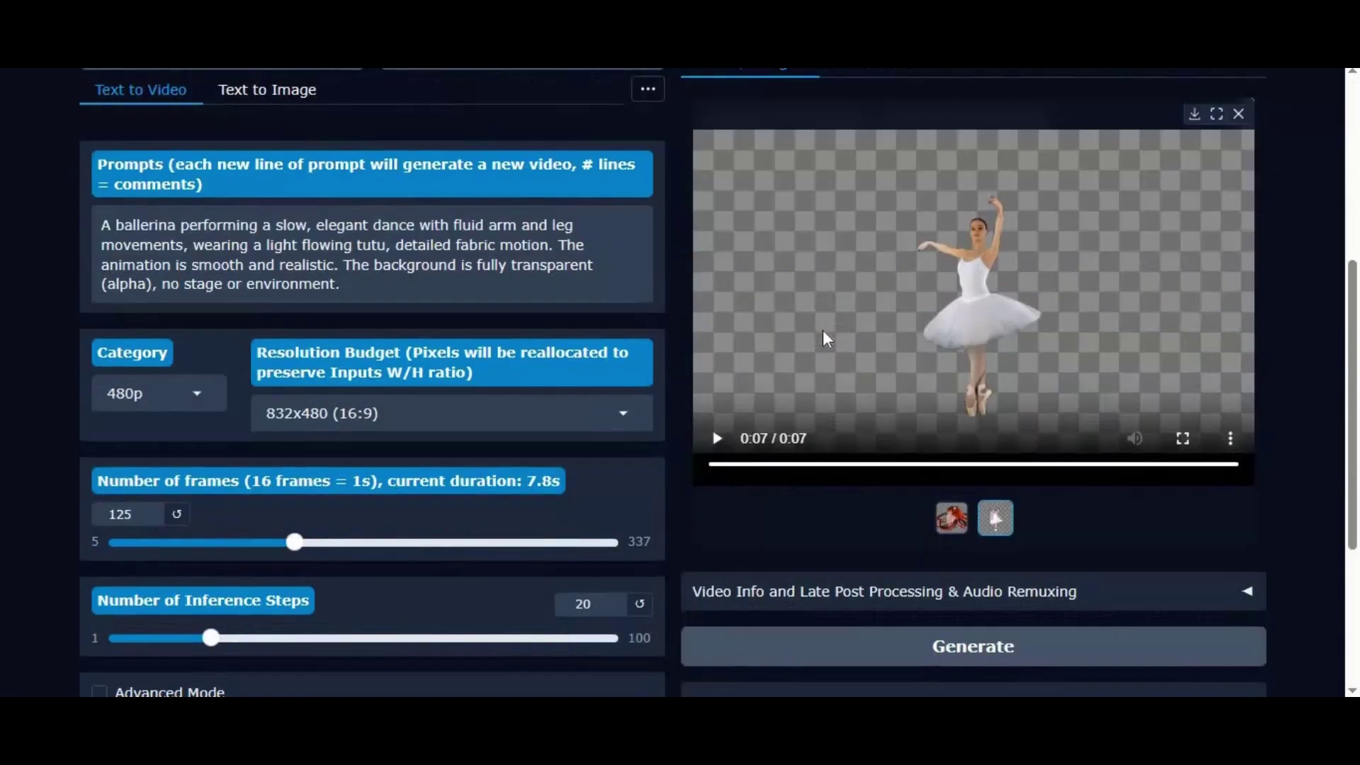
scroll(823, 329, up, 3)
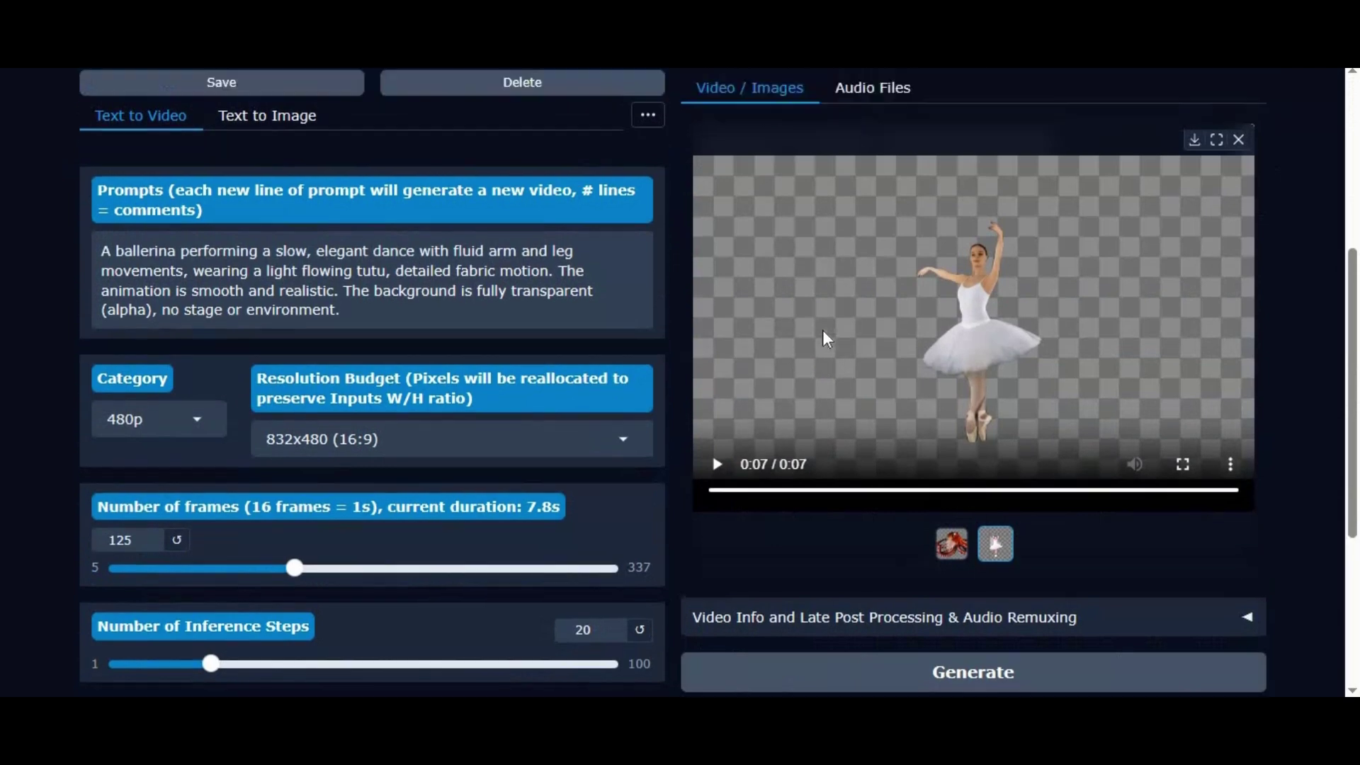
scroll(824, 330, up, 2)
Play the octopus video, then the ballerina video, in the WanGP preview.
click(954, 619)
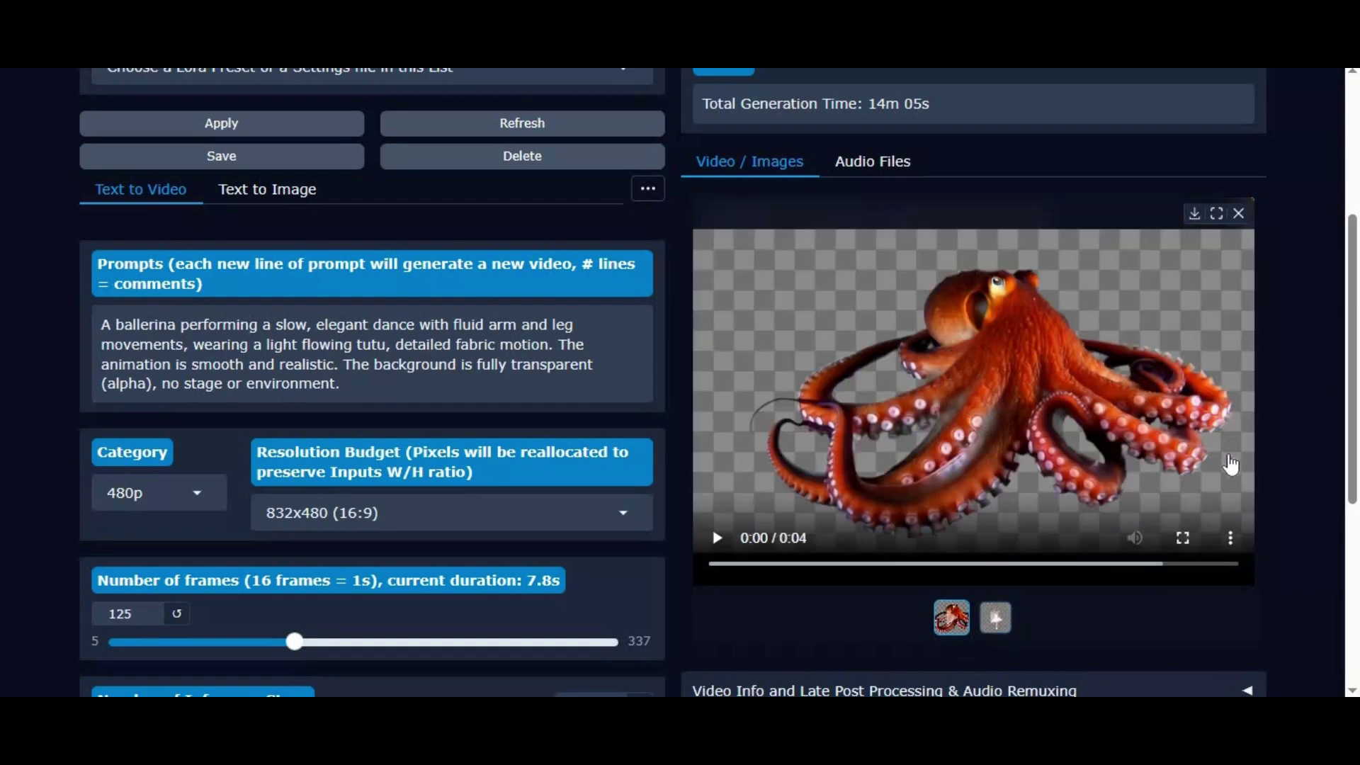
click(717, 537)
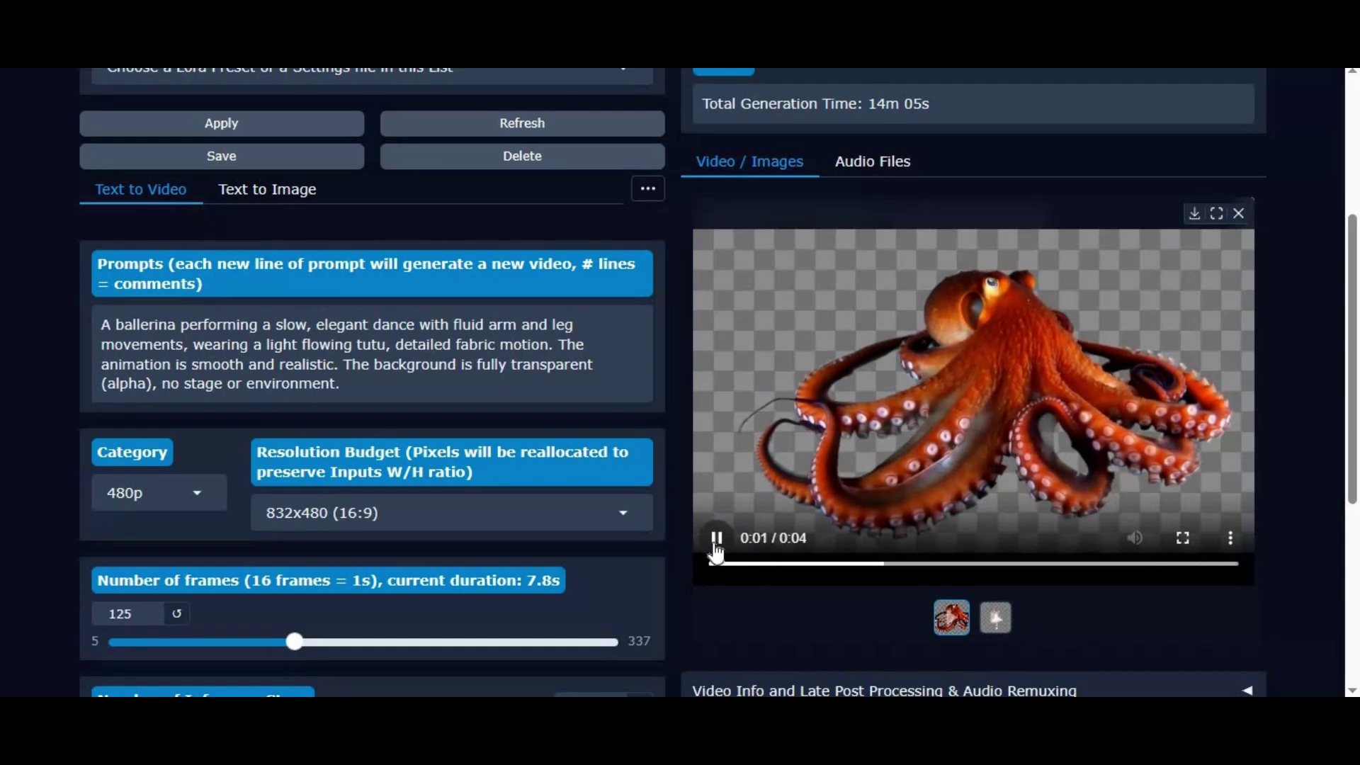
click(997, 618)
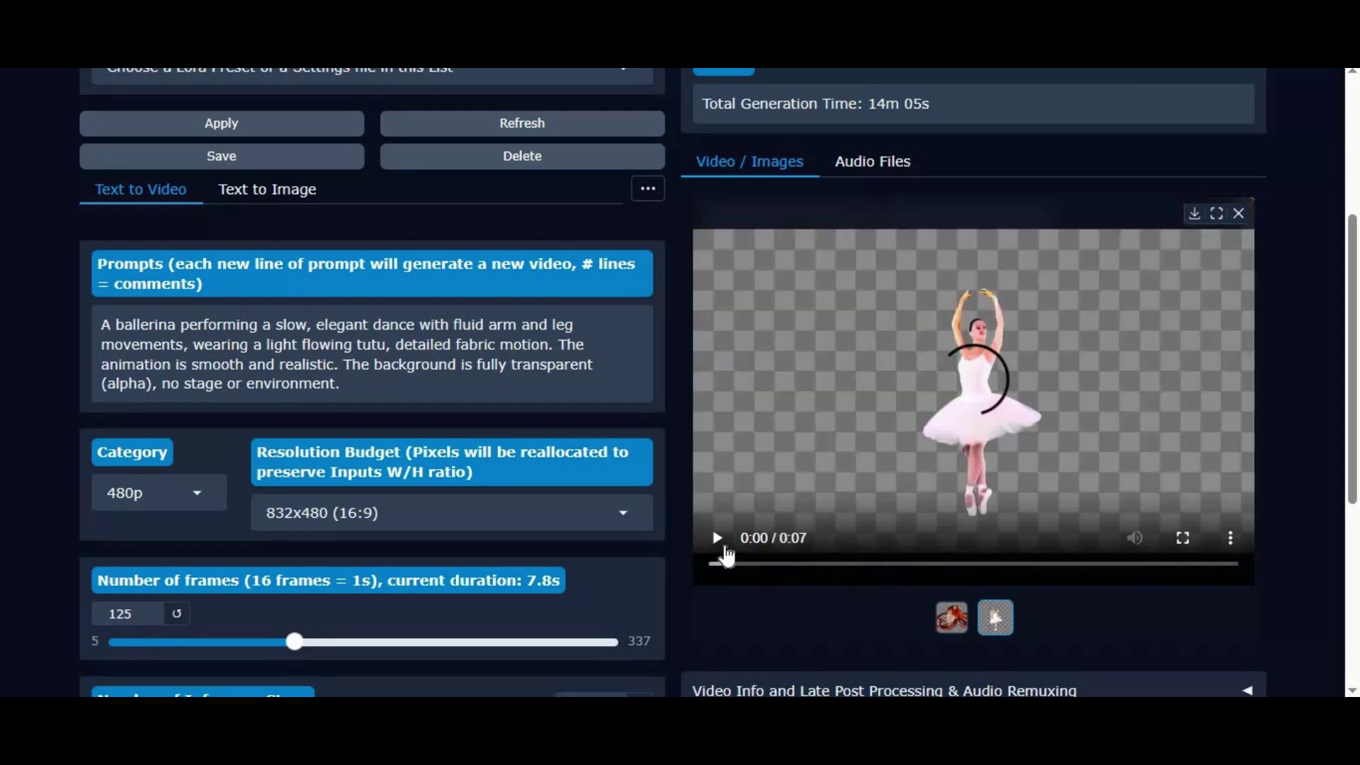
click(716, 538)
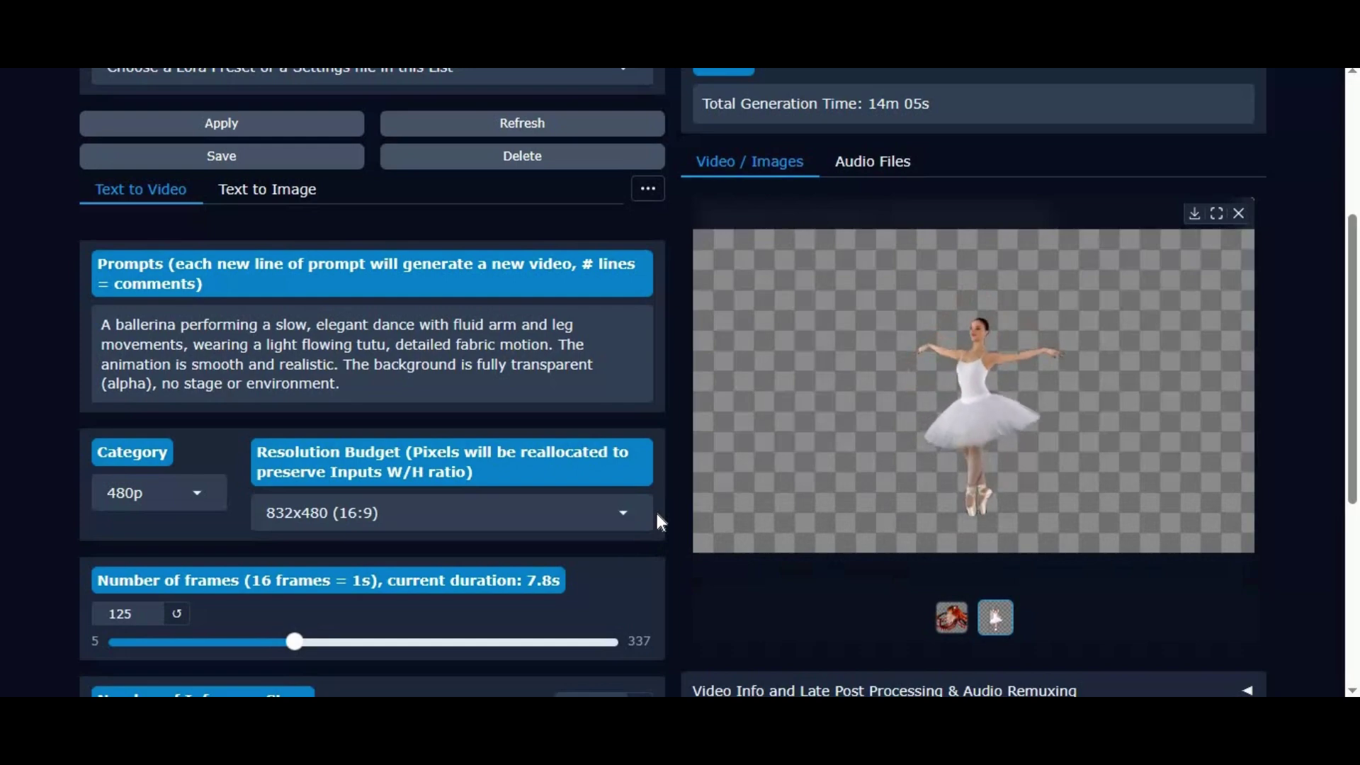
scroll(656, 510, down, 3)
scroll(656, 510, down, 2)
scroll(655, 509, down, 1)
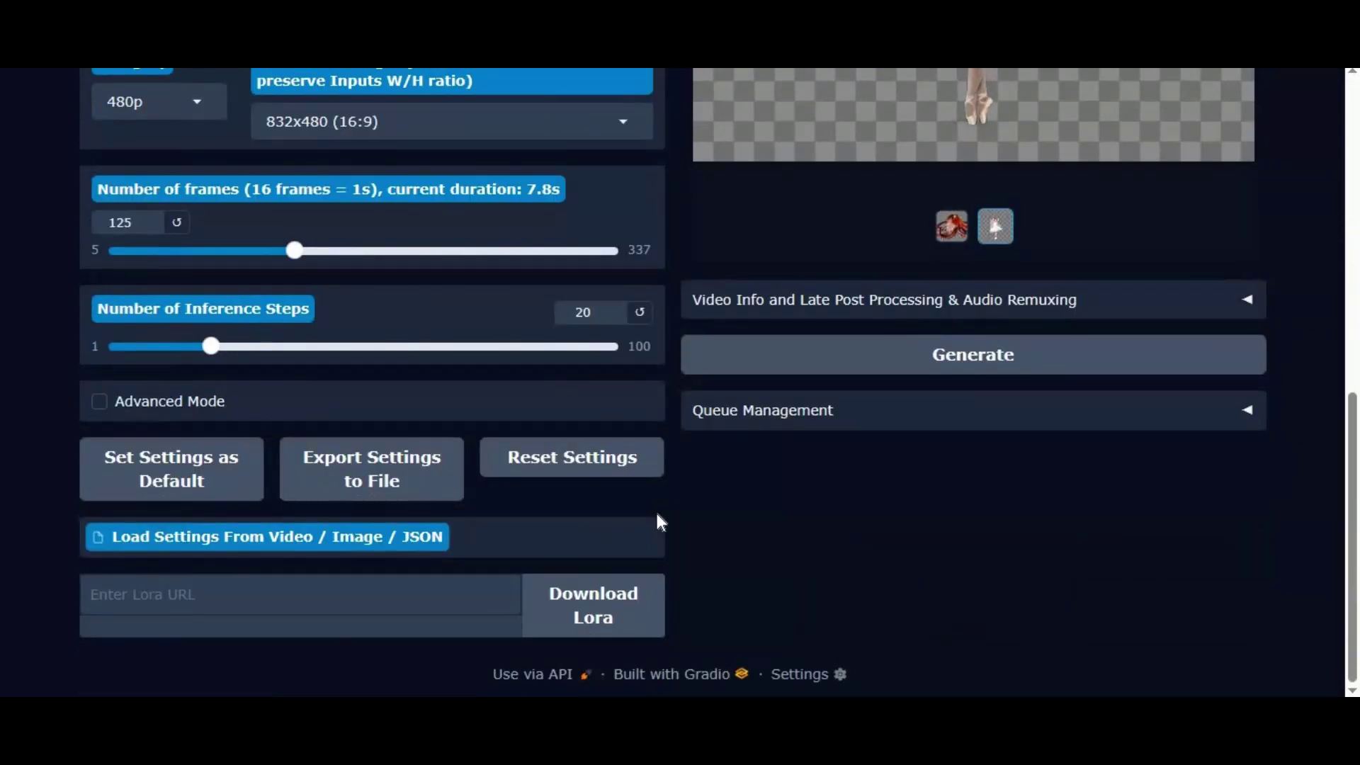
scroll(656, 508, up, 3)
scroll(655, 509, up, 3)
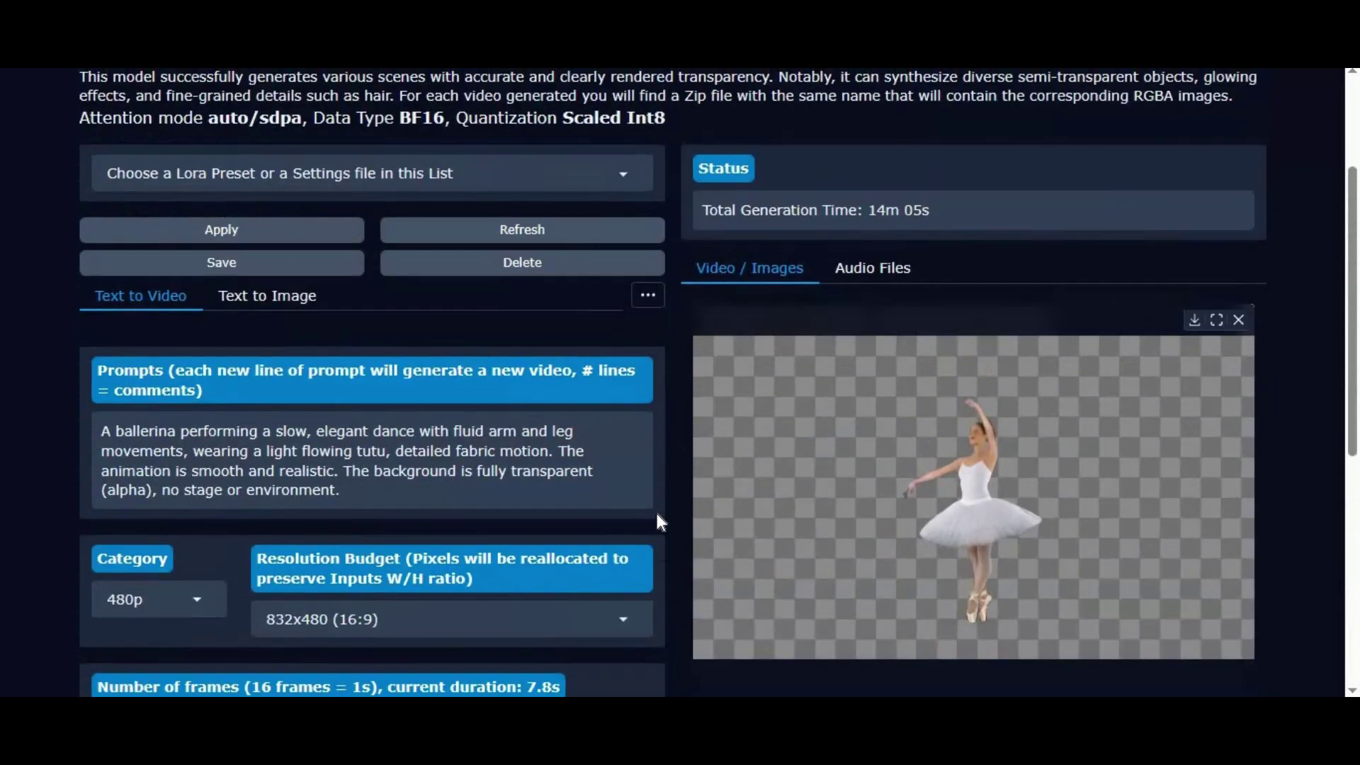
scroll(656, 509, down, 2)
scroll(656, 510, up, 1)
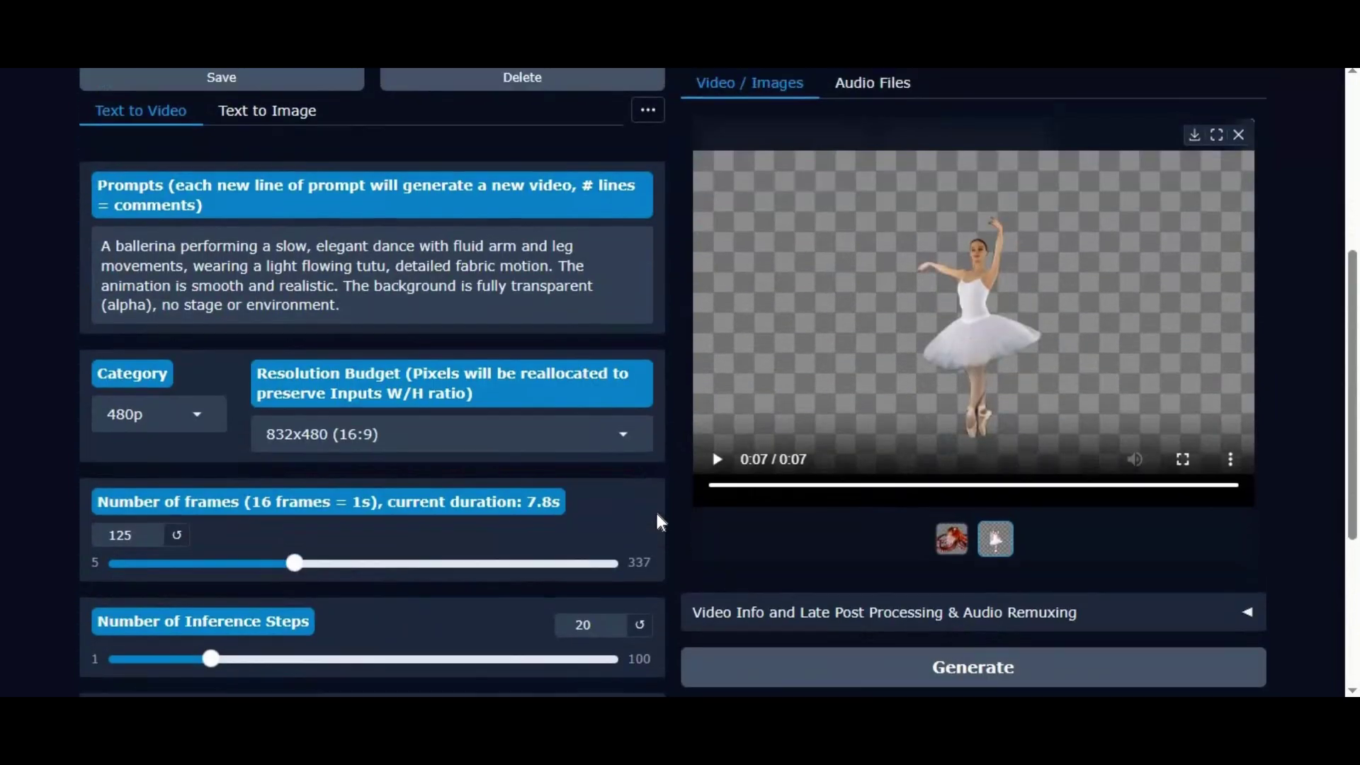
scroll(656, 510, up, 1)
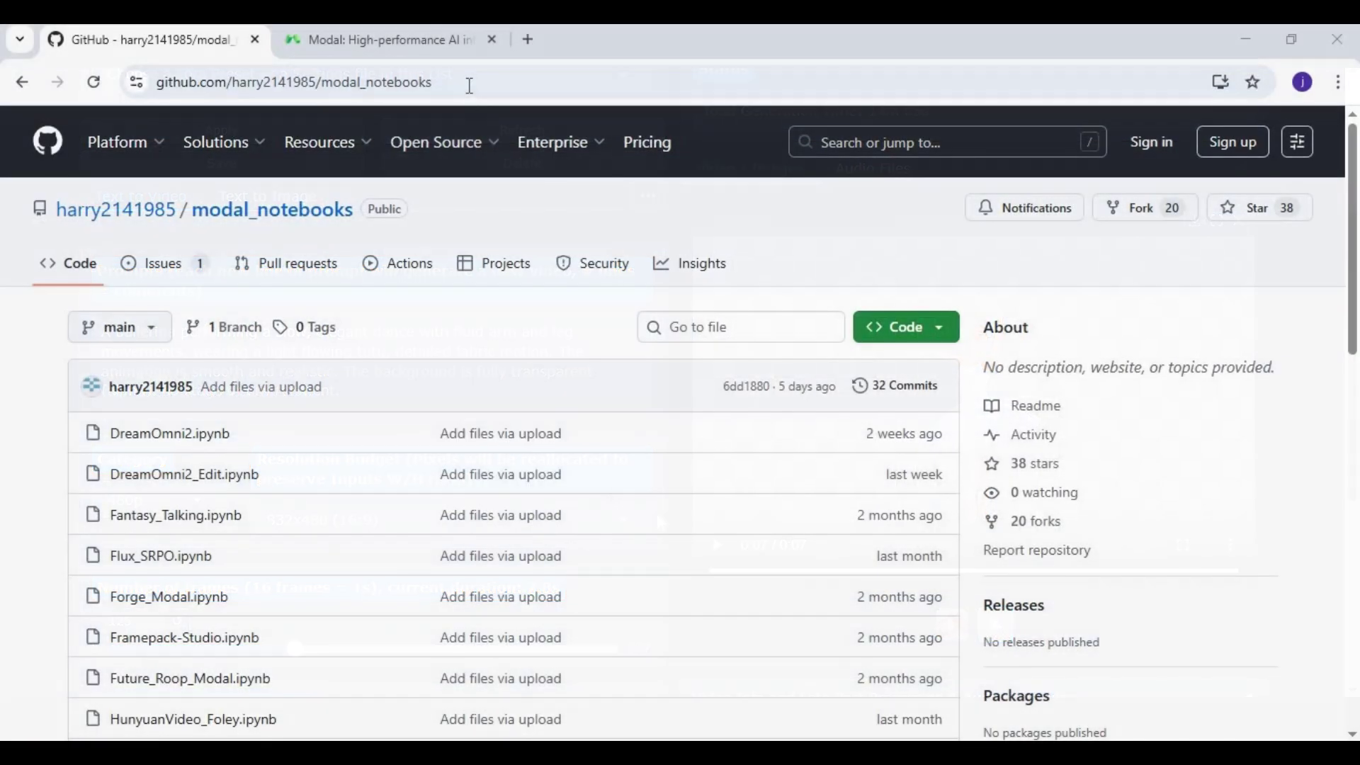
Select the repository address and open Wan2gp-Modal.ipynb from the modal_notebooks file list.
click(287, 89)
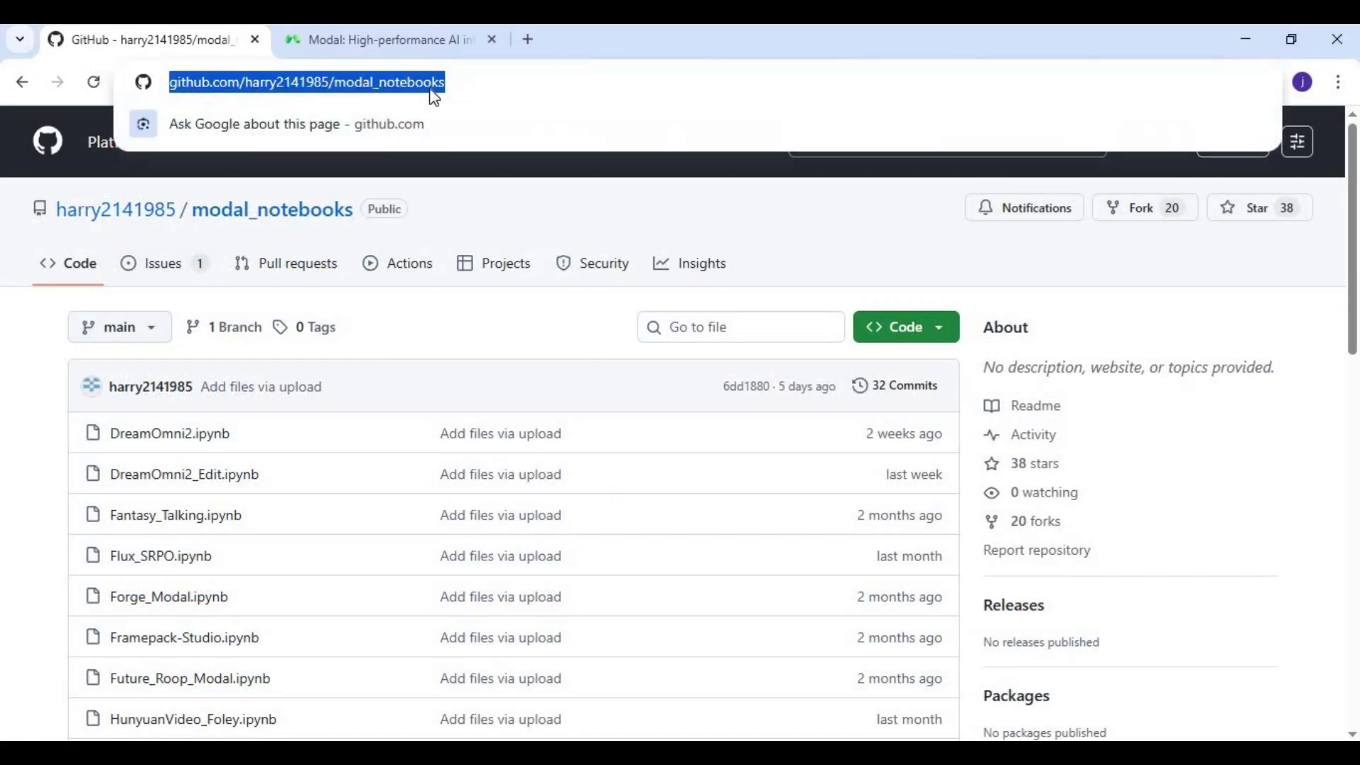
scroll(632, 445, down, 5)
scroll(633, 445, down, 4)
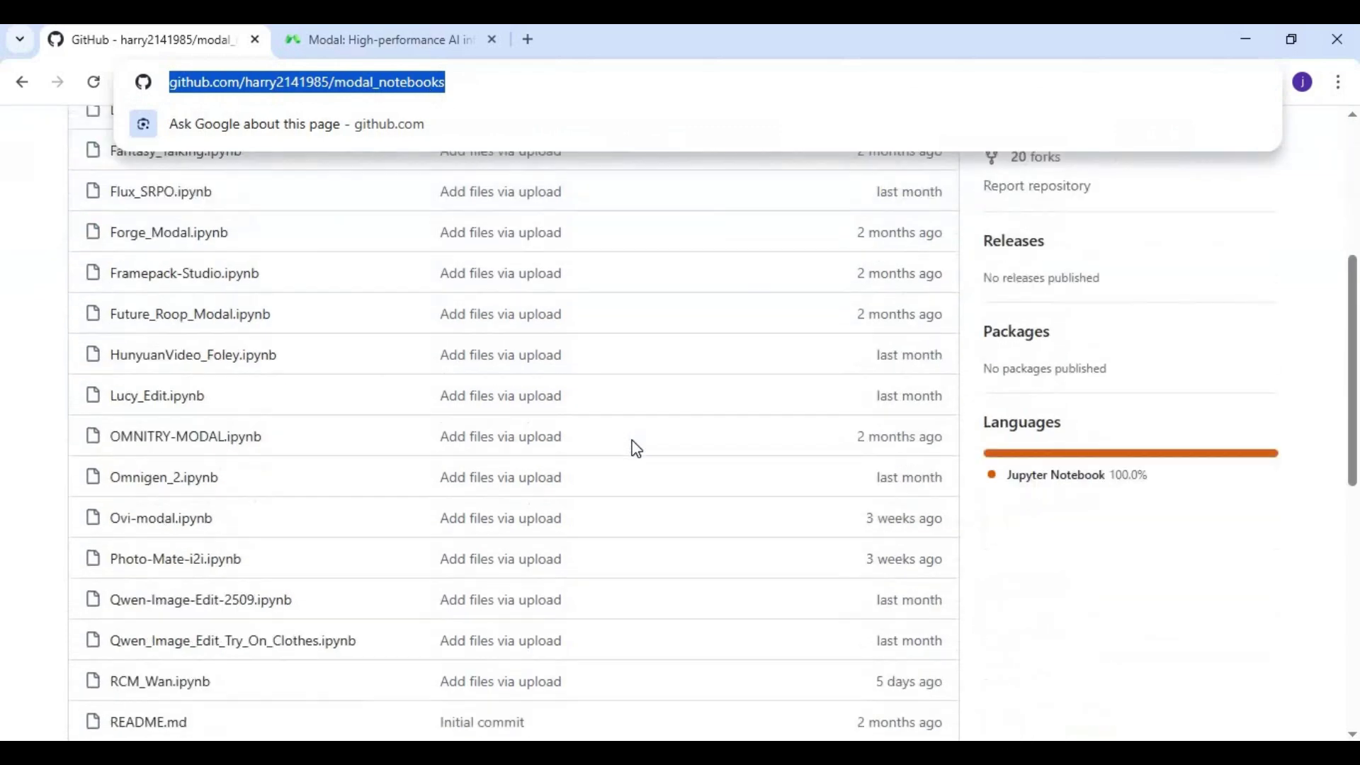
scroll(633, 445, down, 3)
scroll(632, 445, down, 3)
scroll(632, 445, down, 2)
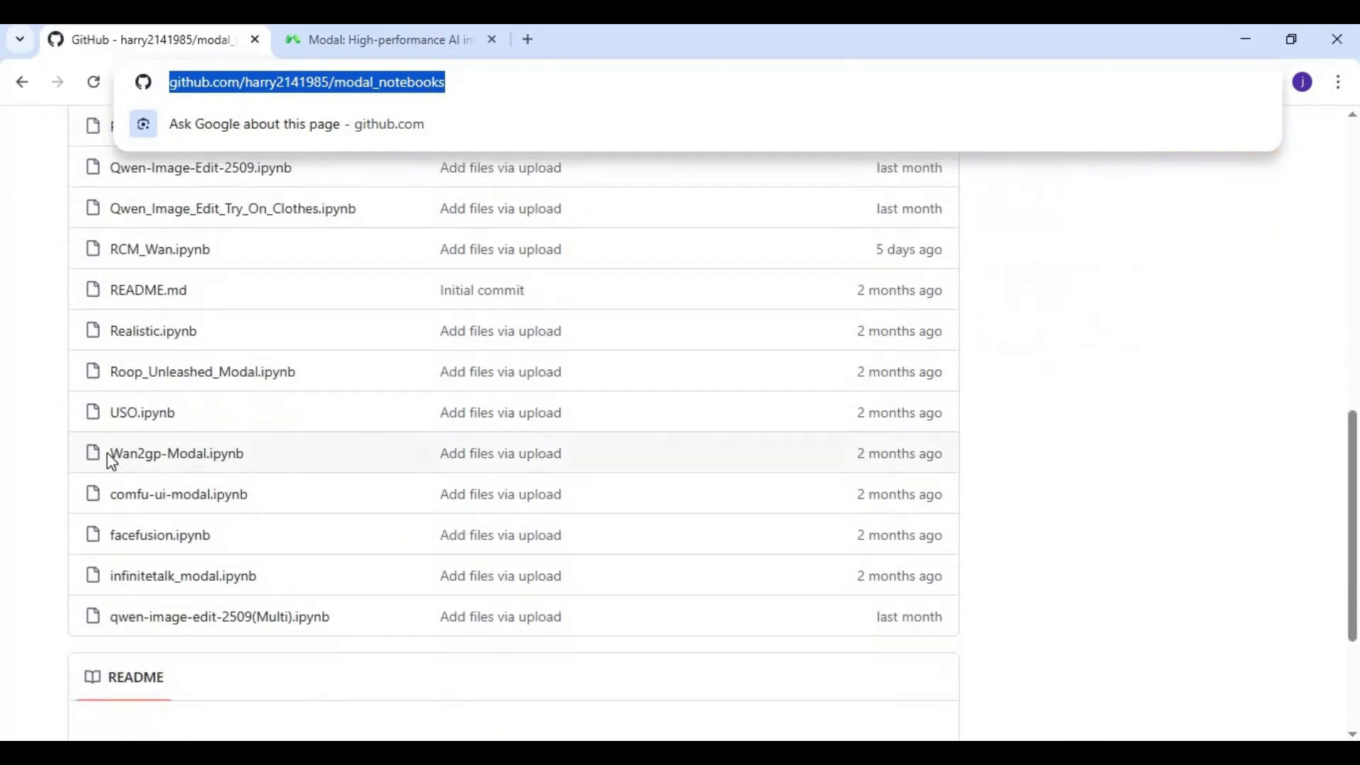
click(171, 458)
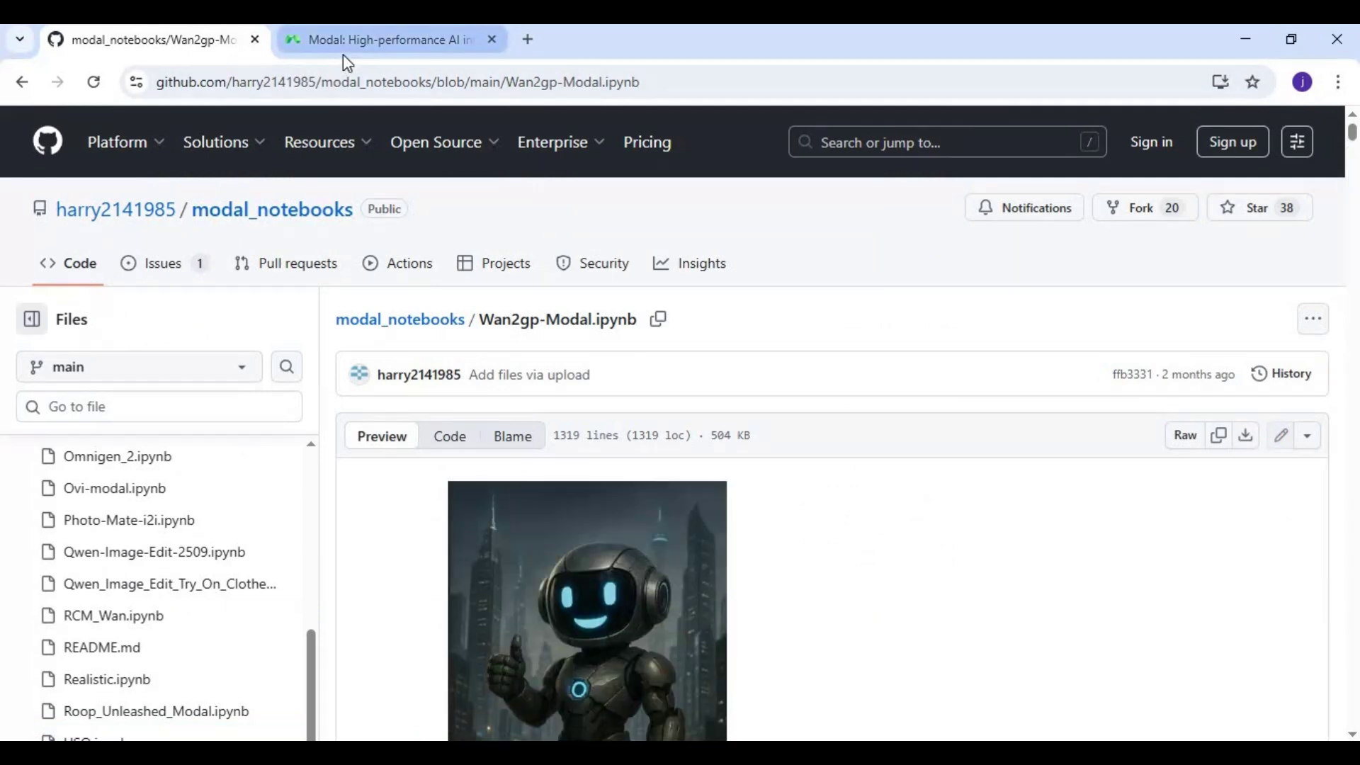
Switch to the Modal site tab and go to the dashboard's Notebooks section.
click(343, 42)
click(213, 82)
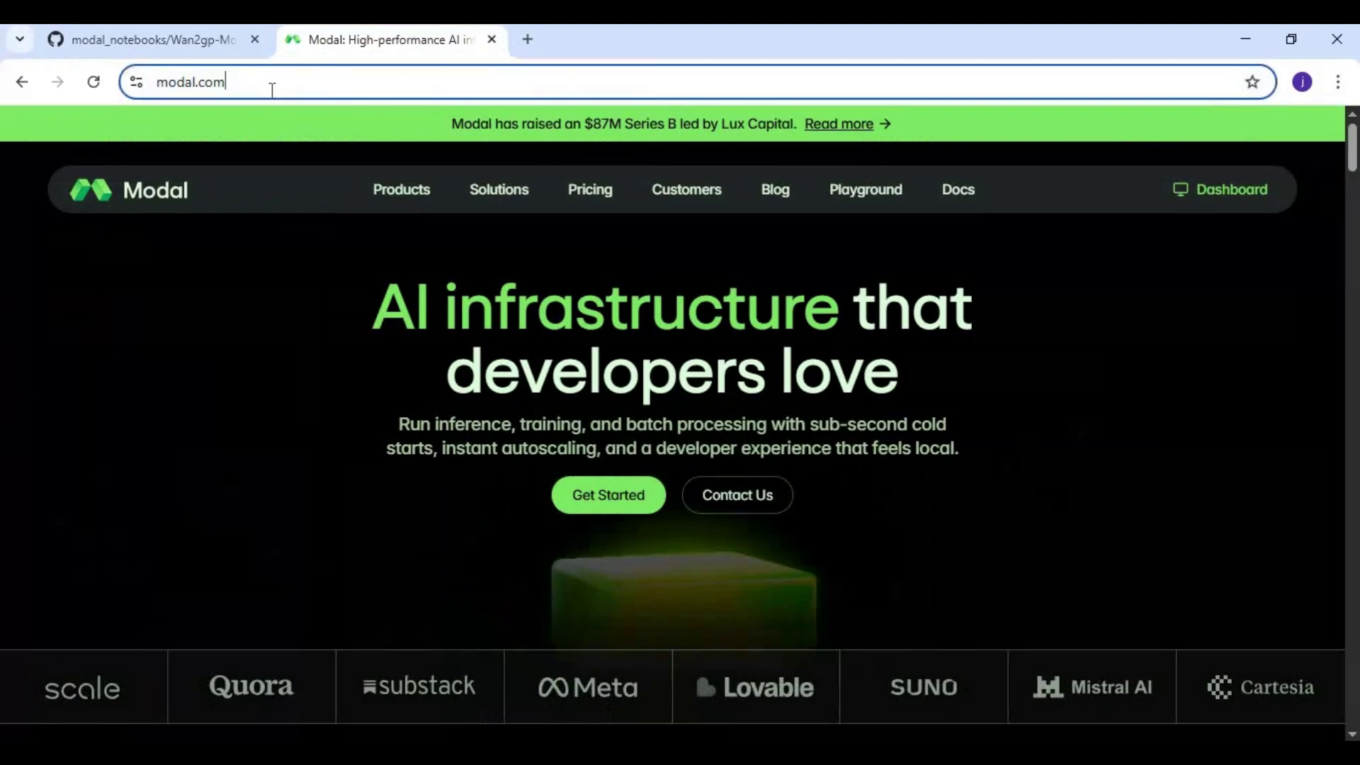
click(209, 315)
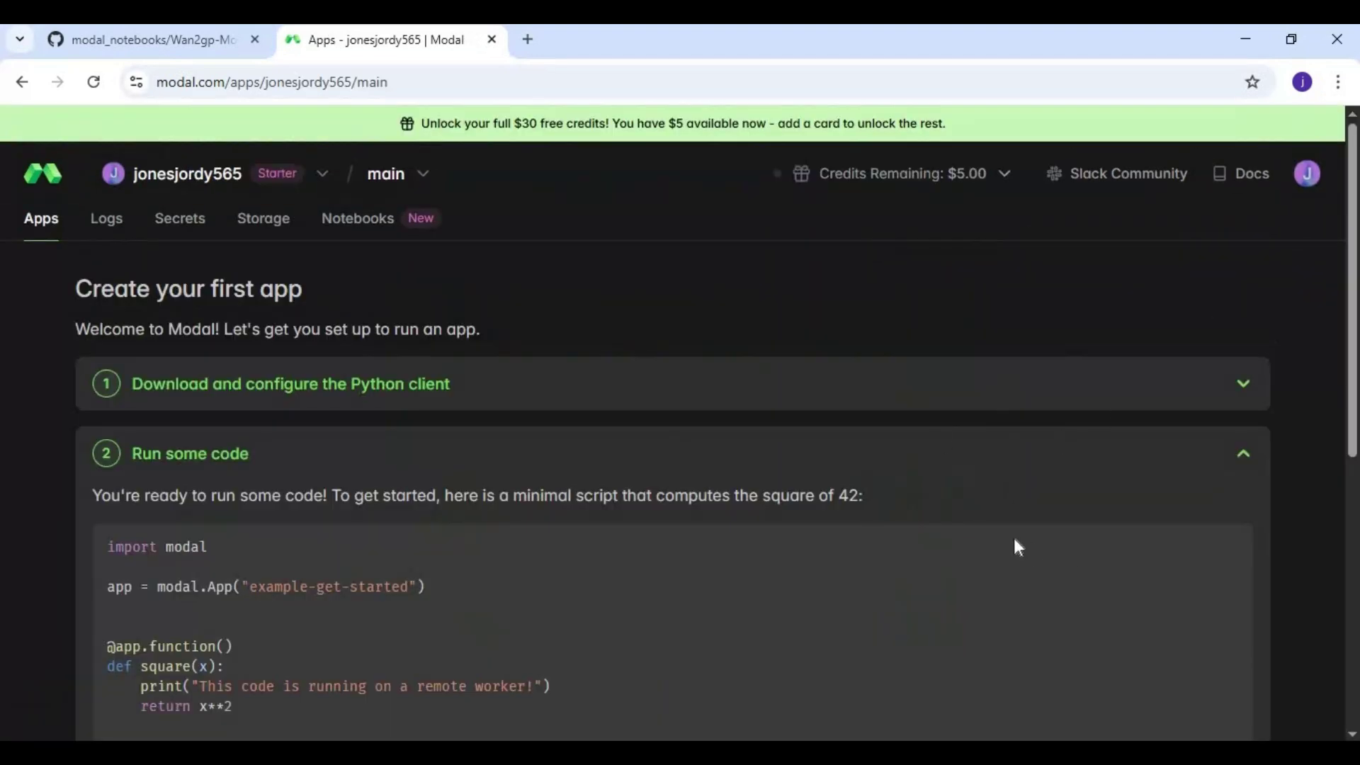
click(358, 218)
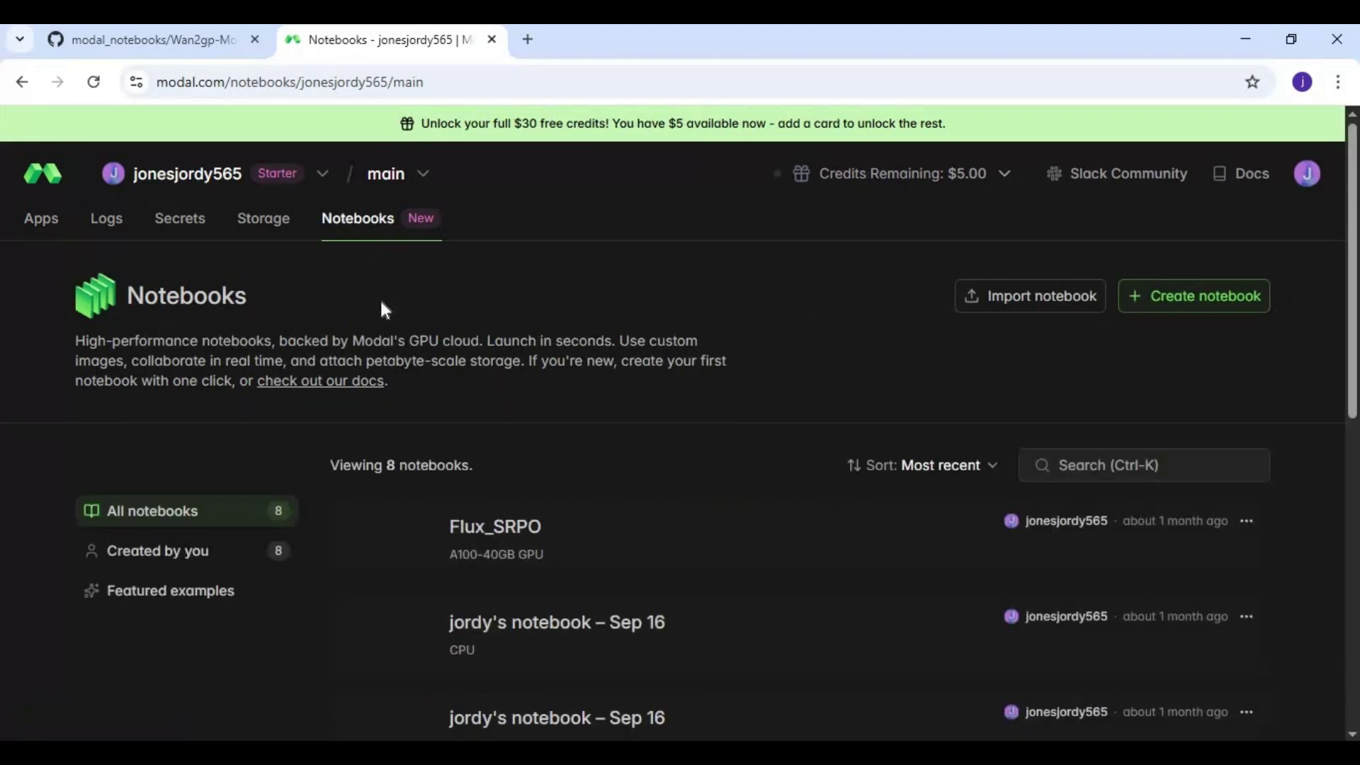
Import the Wan2gp-Modal.ipynb file as a new Modal notebook.
click(1043, 305)
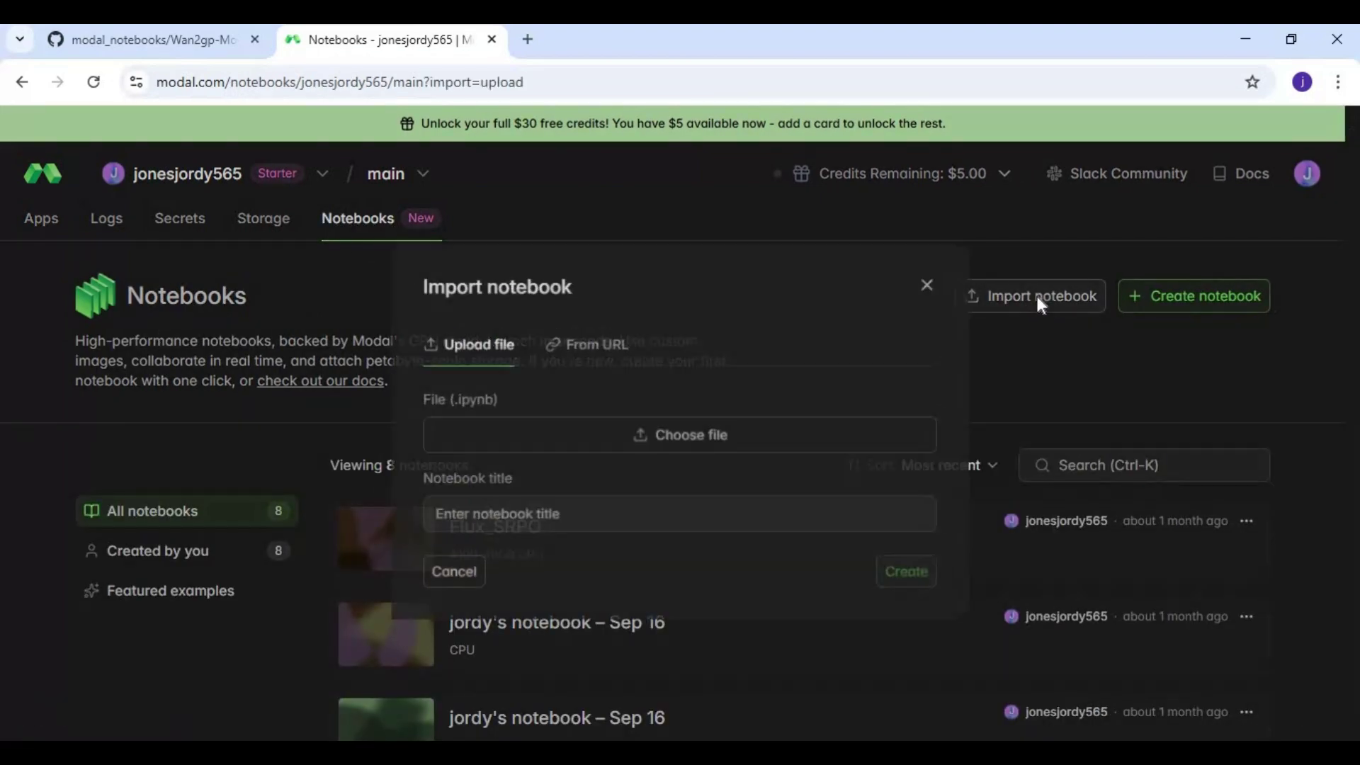
click(677, 429)
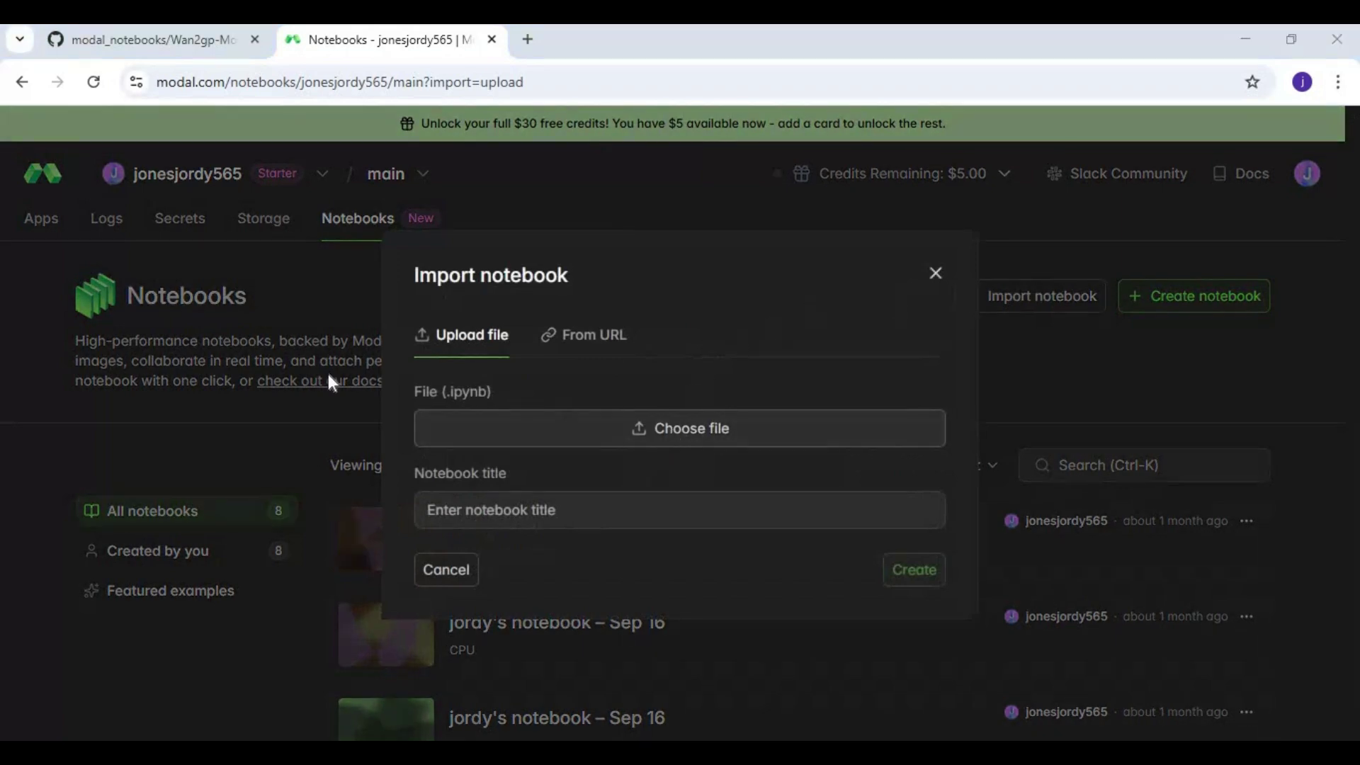
click(220, 225)
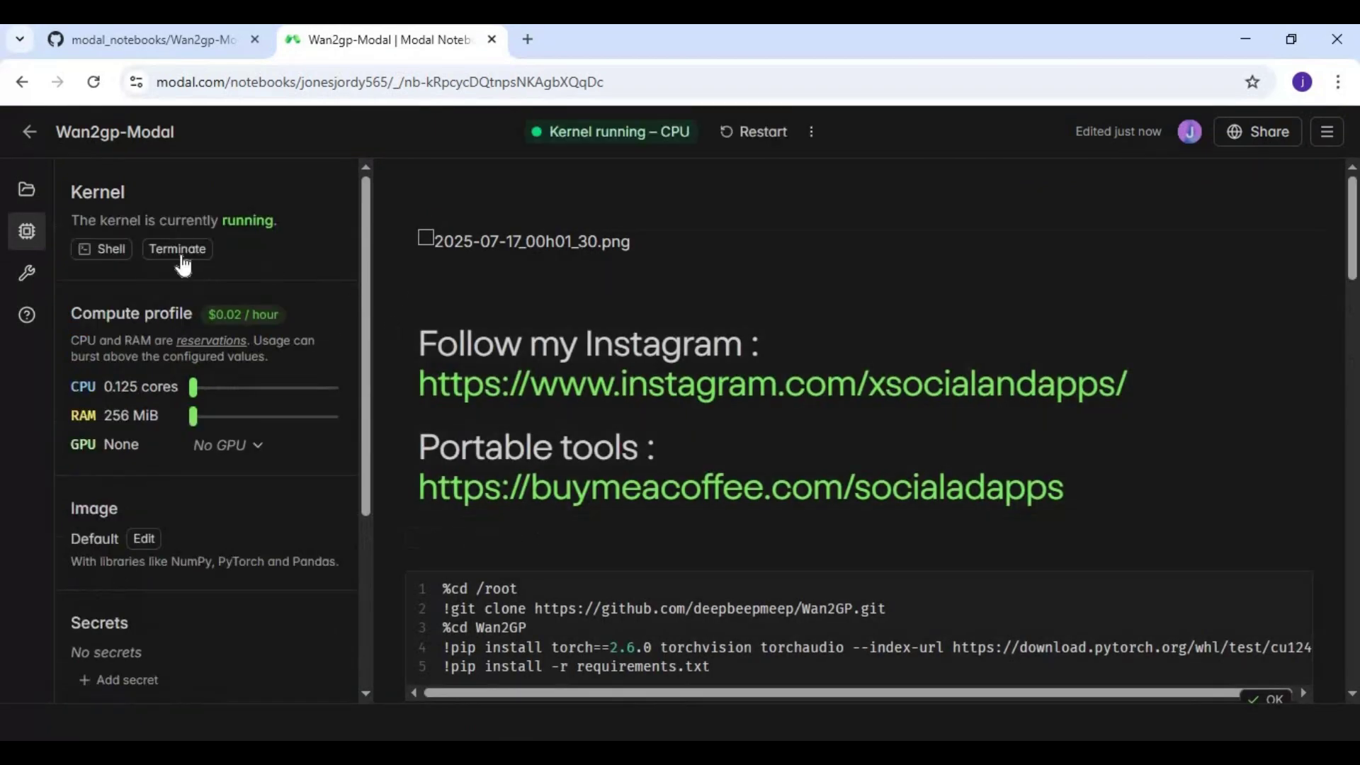
Stop the kernel and save a profile with 2 CPU cores, 32 GiB memory and an A100 80 GB GPU.
click(178, 249)
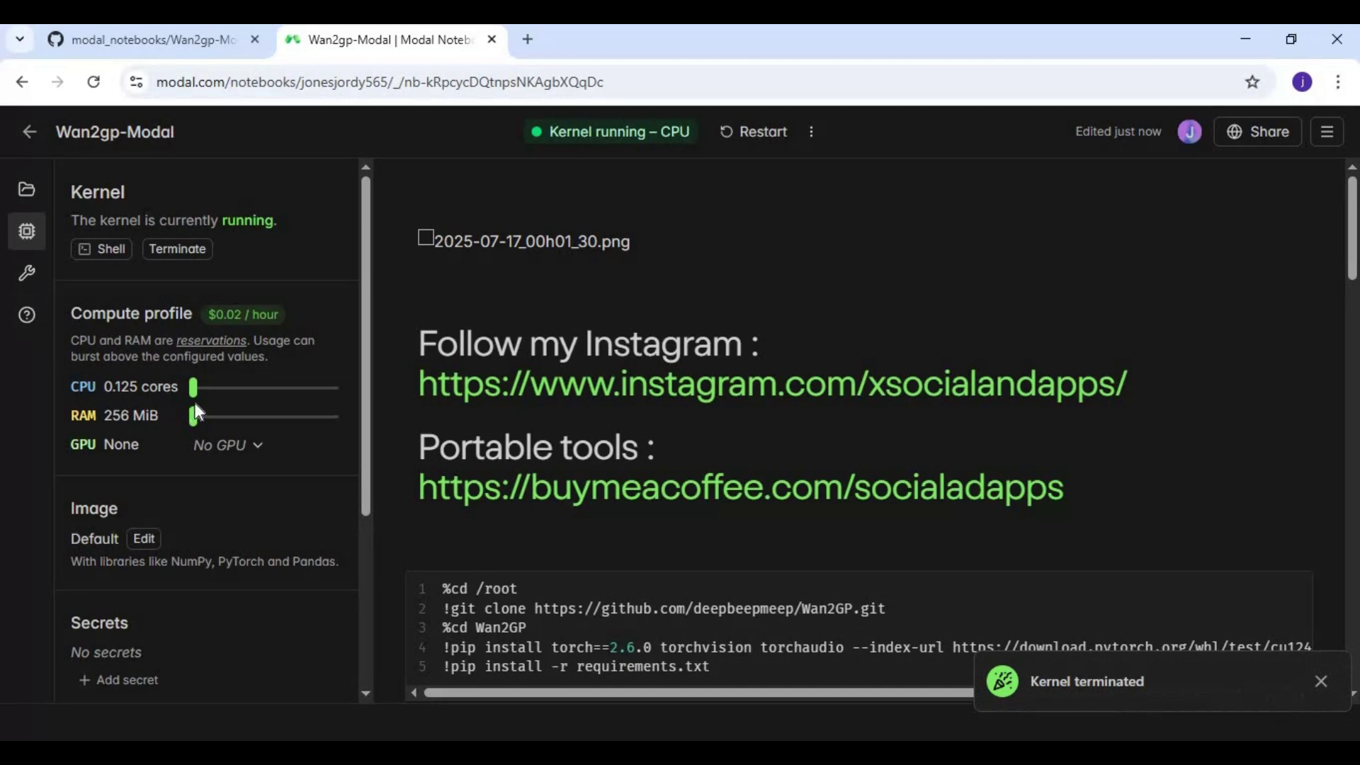
drag(193, 387, 258, 388)
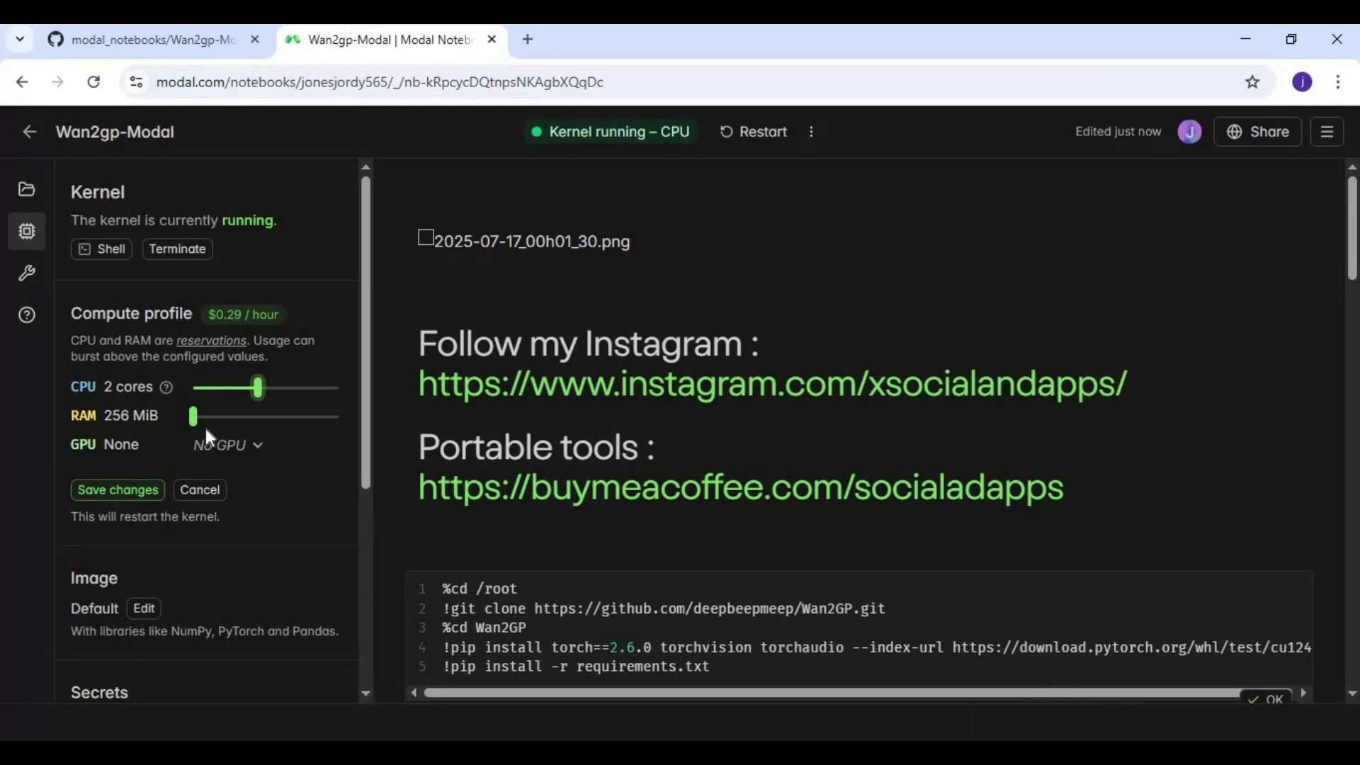
drag(193, 416, 309, 415)
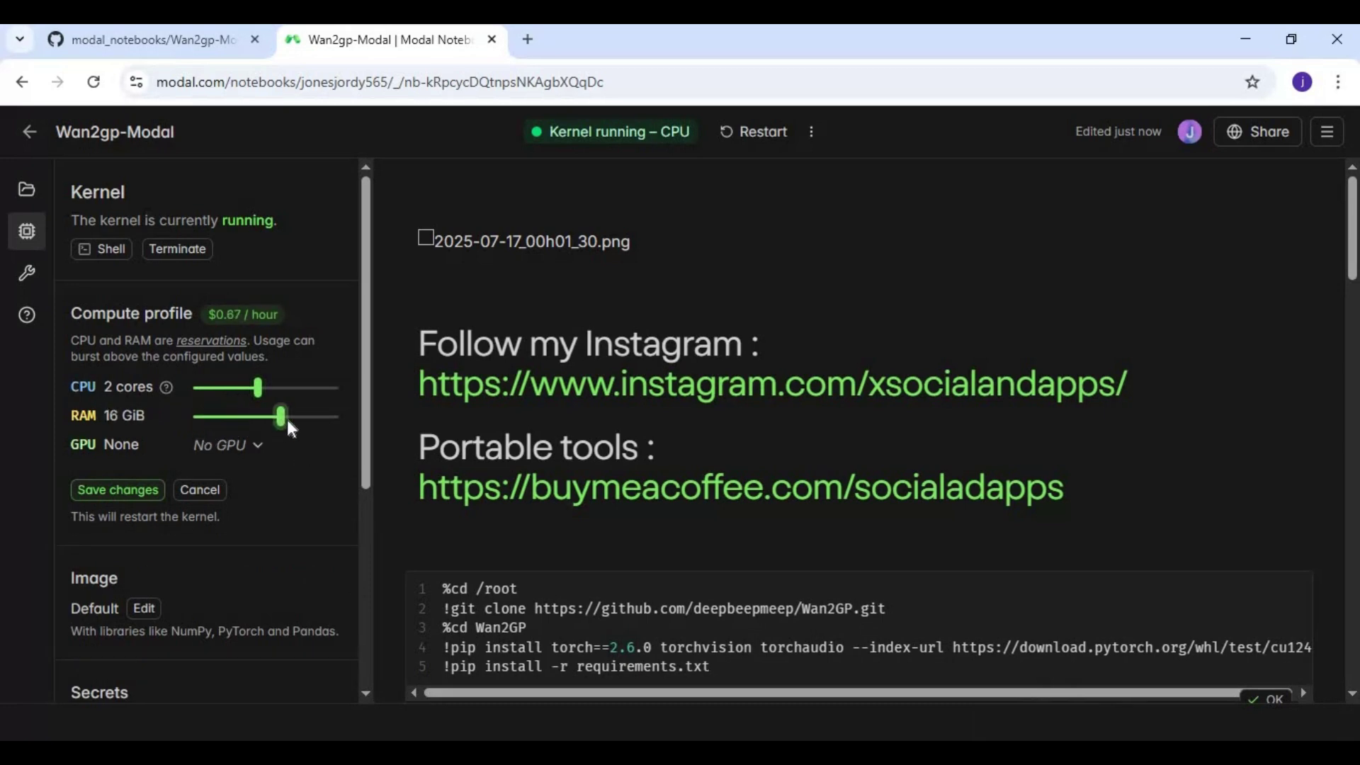
drag(309, 415, 295, 415)
click(223, 444)
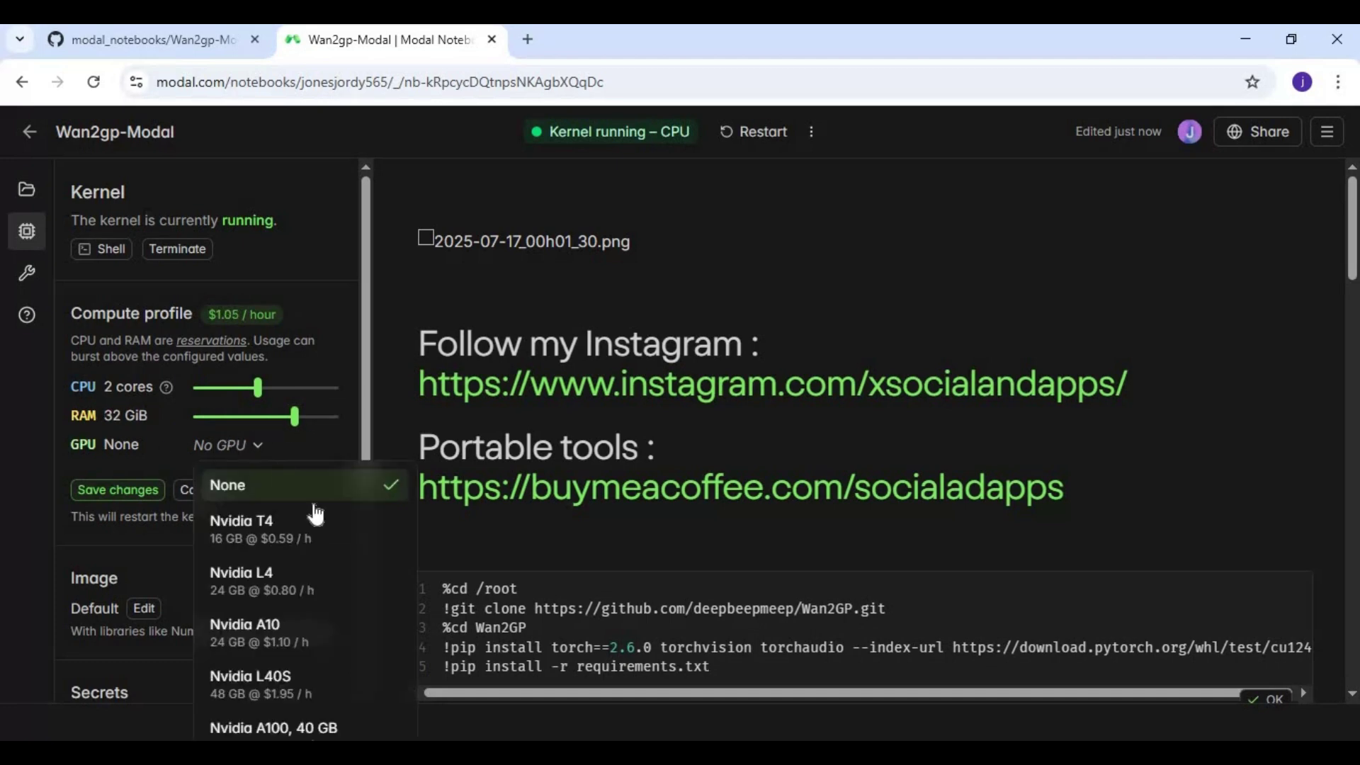
scroll(327, 535, down, 1)
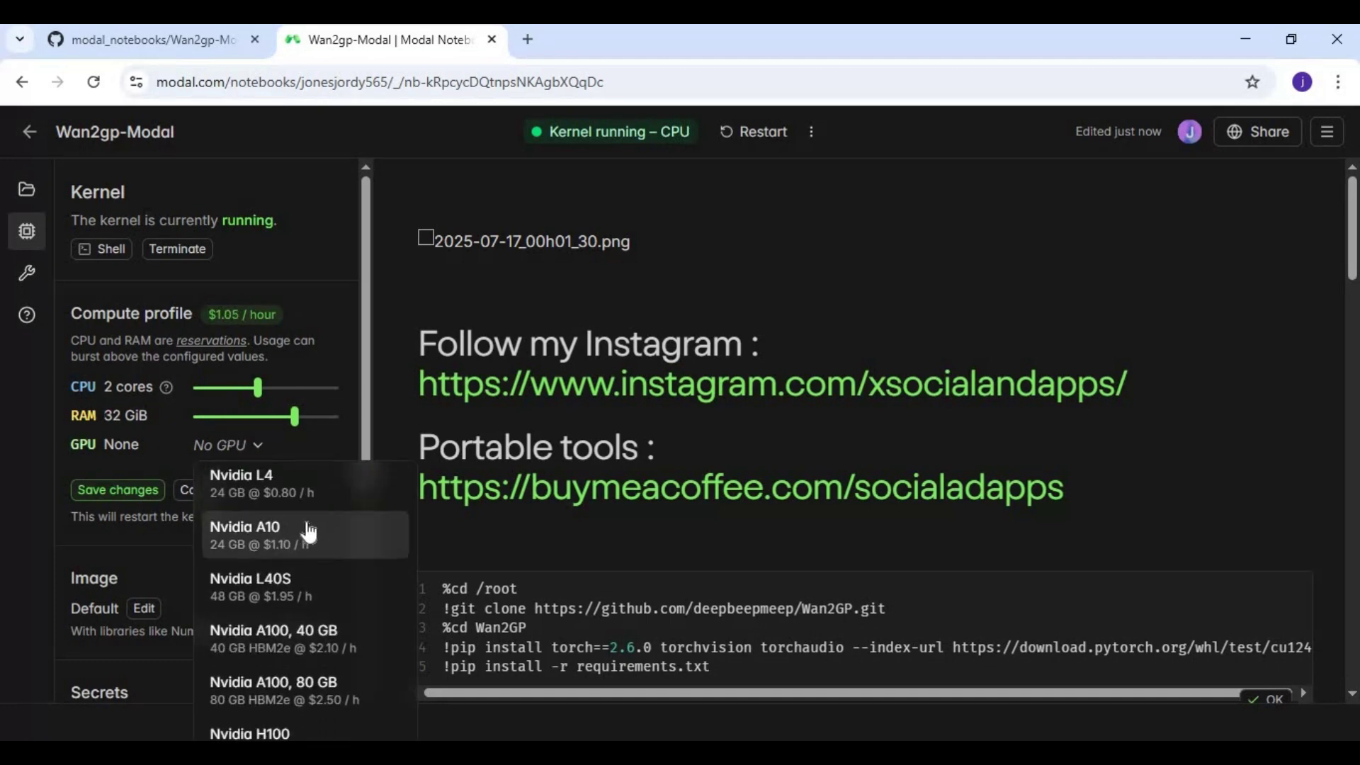
click(255, 695)
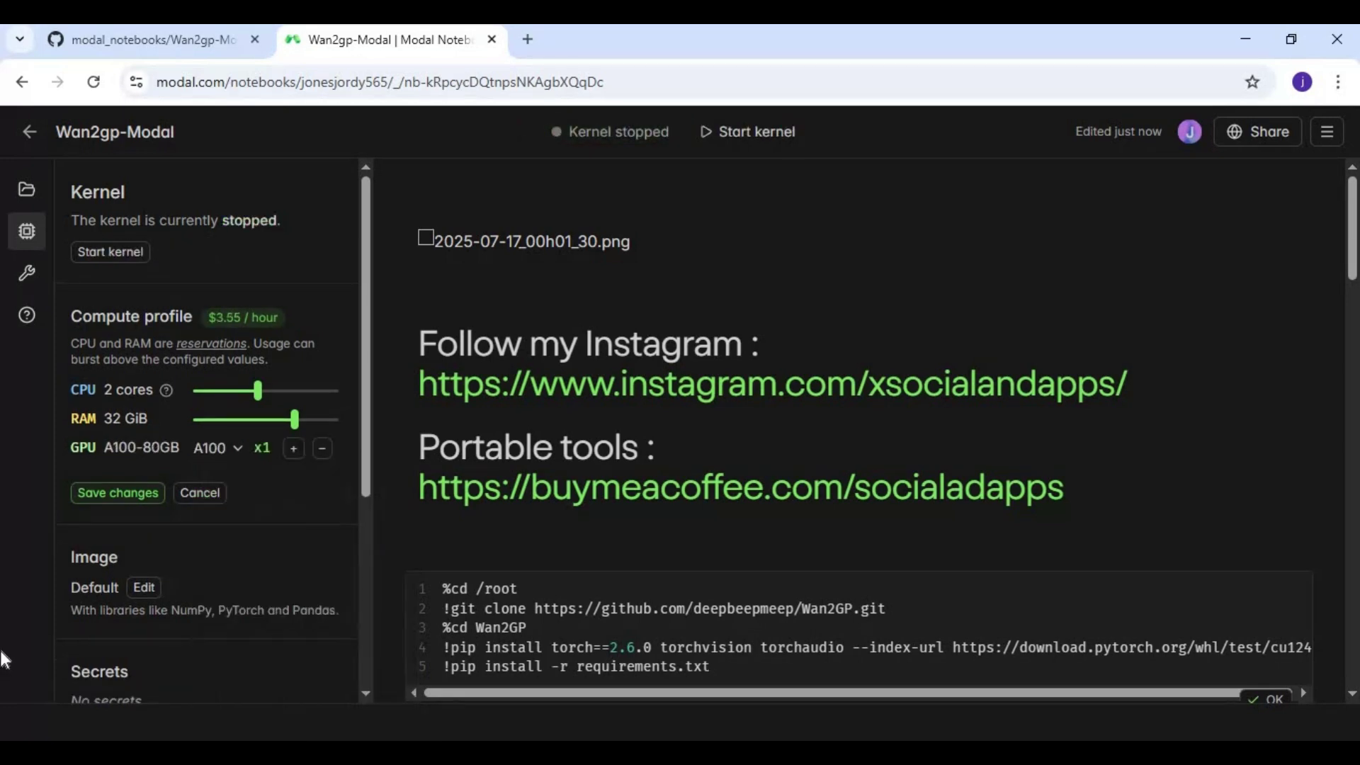
click(114, 493)
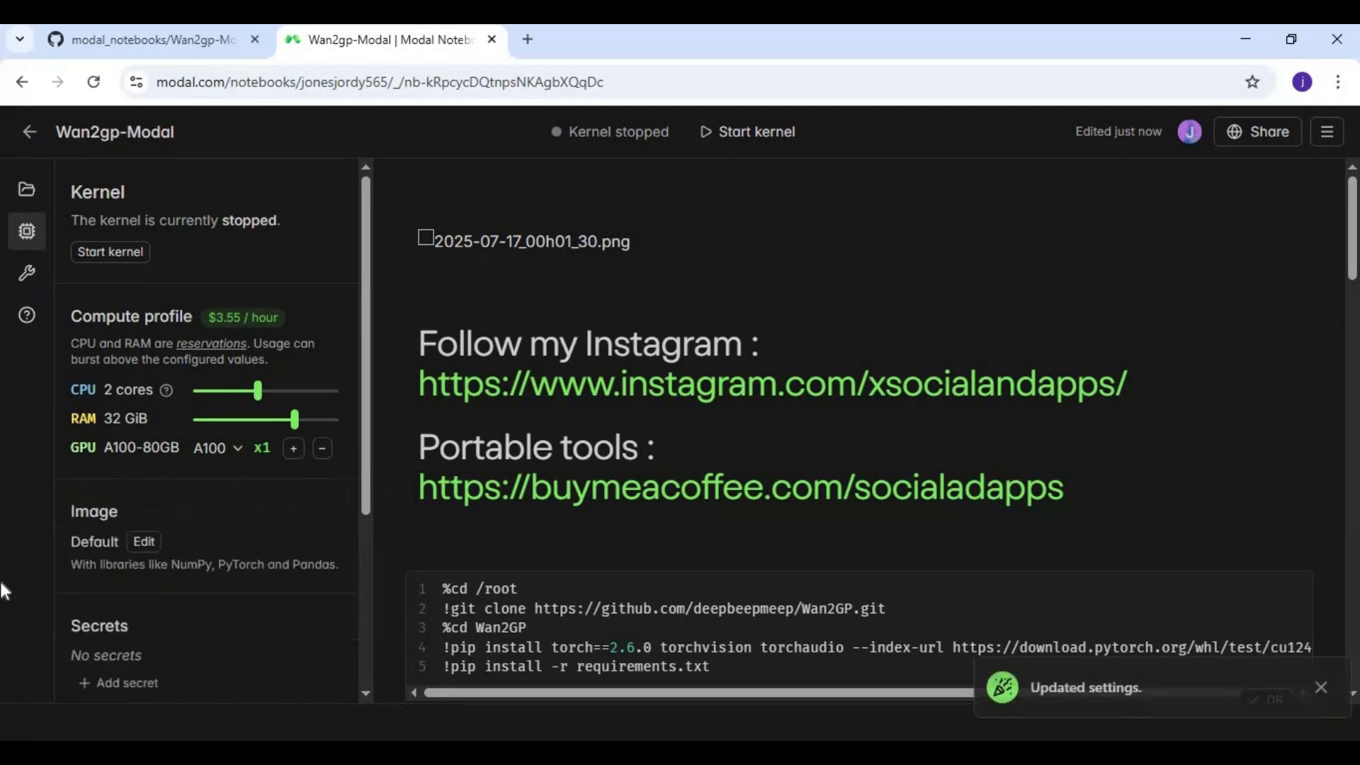
scroll(91, 590, down, 3)
scroll(90, 599, down, 2)
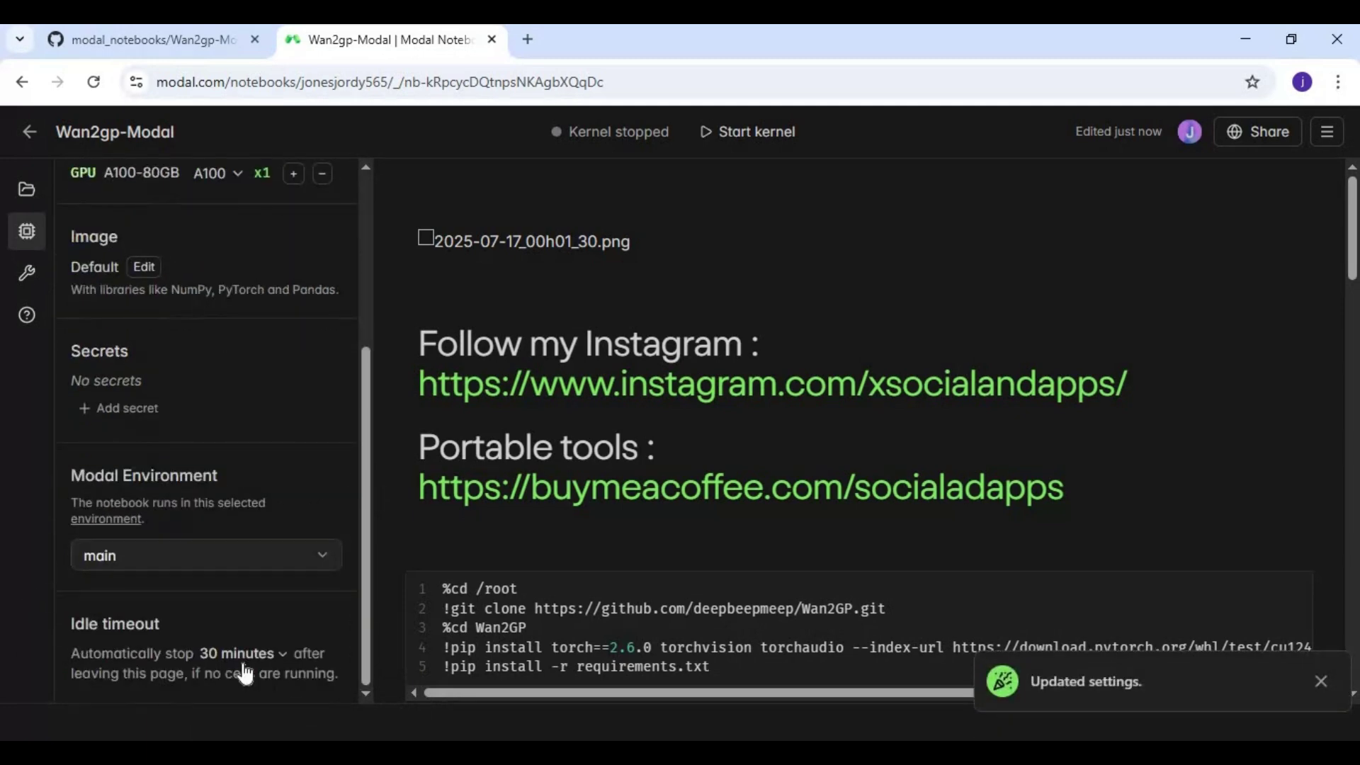
Choose a 1-hour idle timeout and start the Wan2gp-Modal kernel on the A100.
click(243, 654)
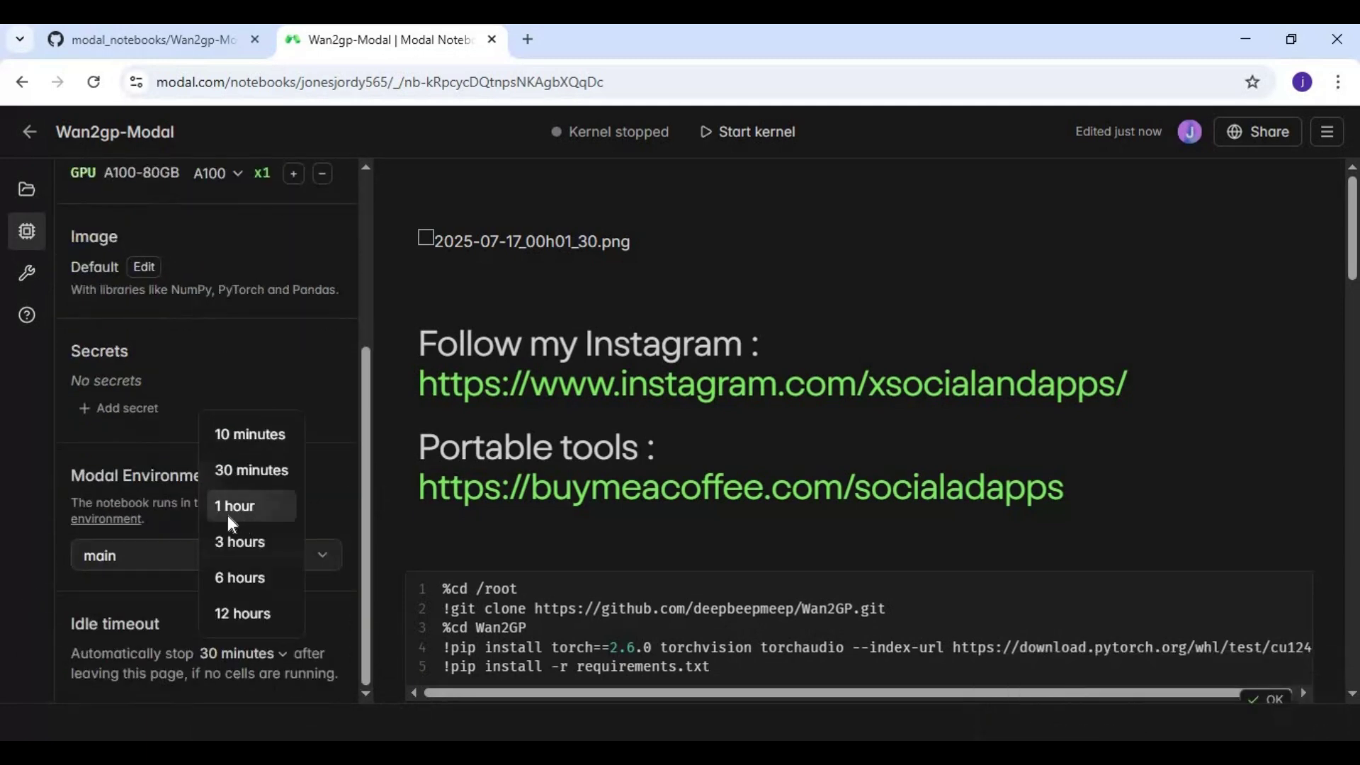
click(59, 622)
scroll(85, 522, up, 5)
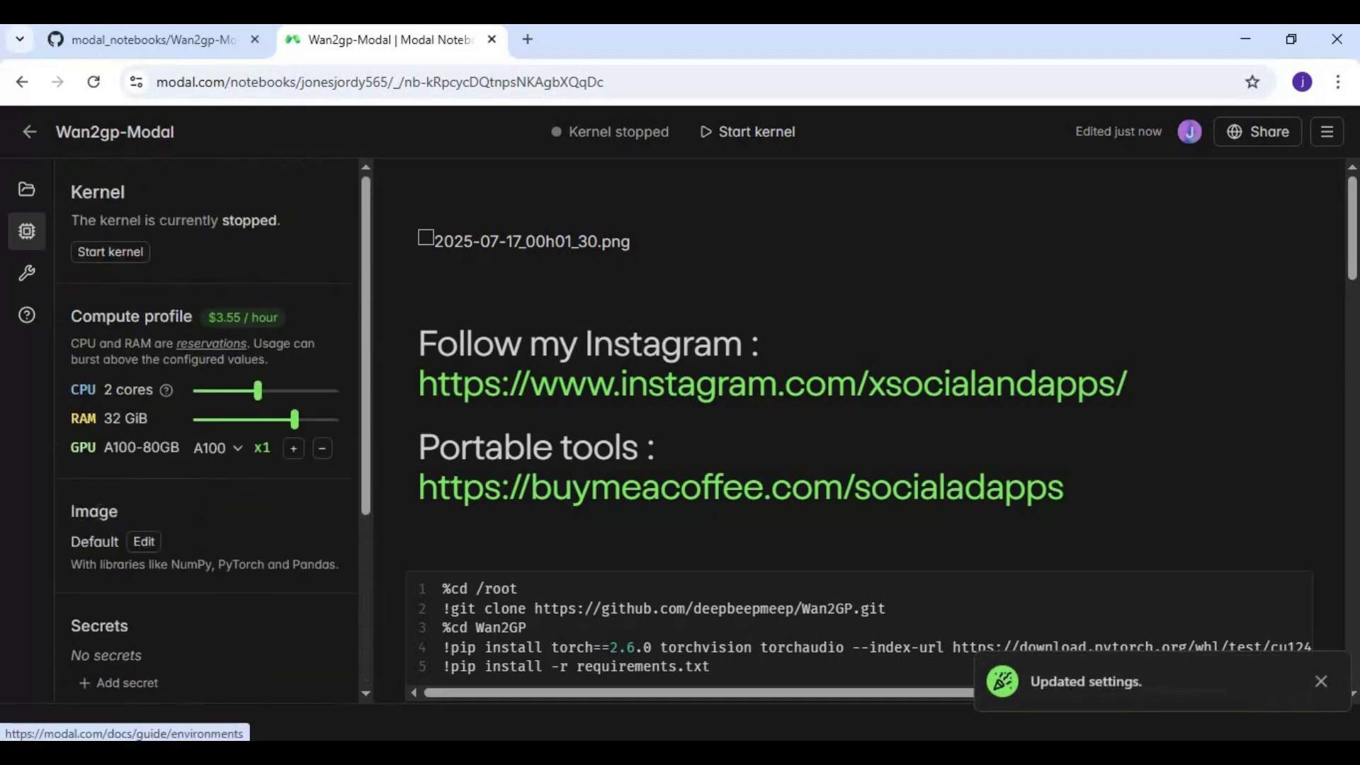
click(110, 252)
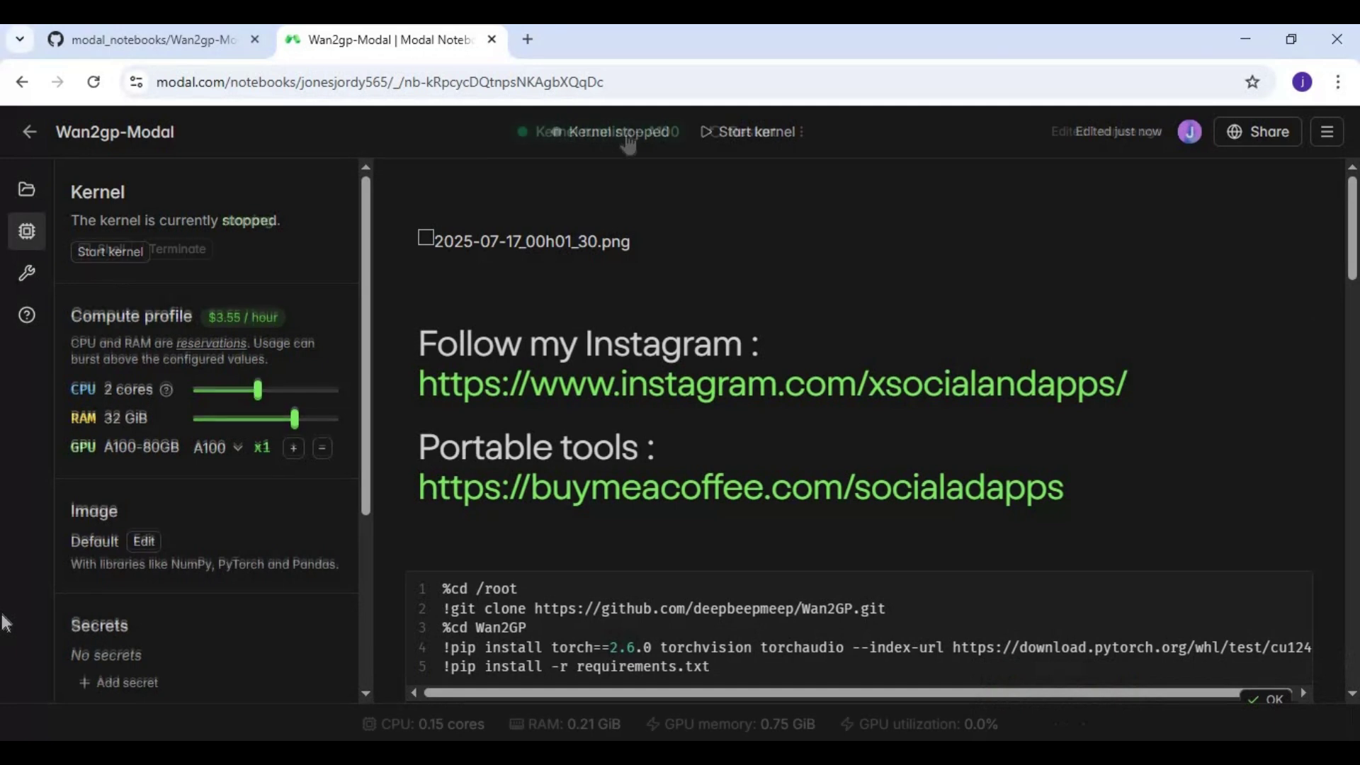
drag(1352, 244, 1353, 271)
scroll(850, 425, down, 3)
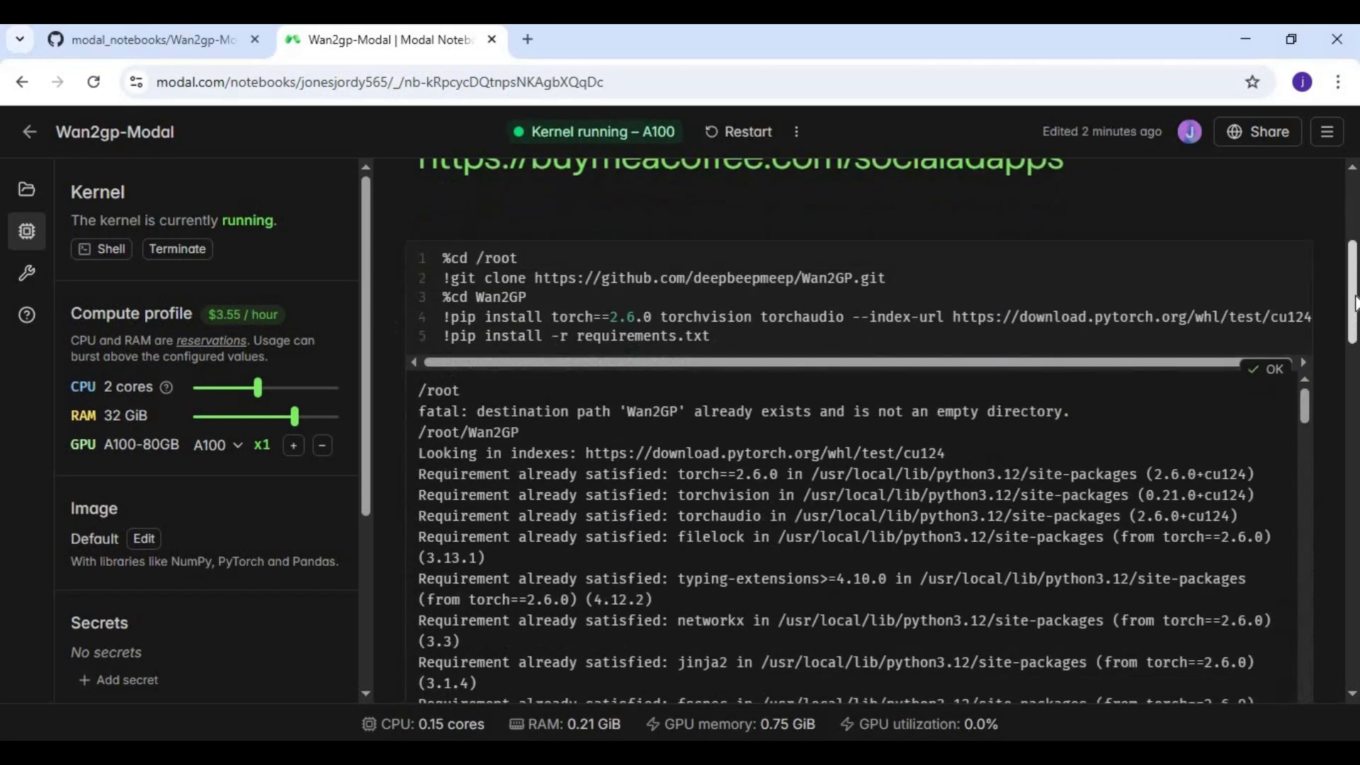
scroll(850, 425, down, 2)
scroll(851, 425, down, 5)
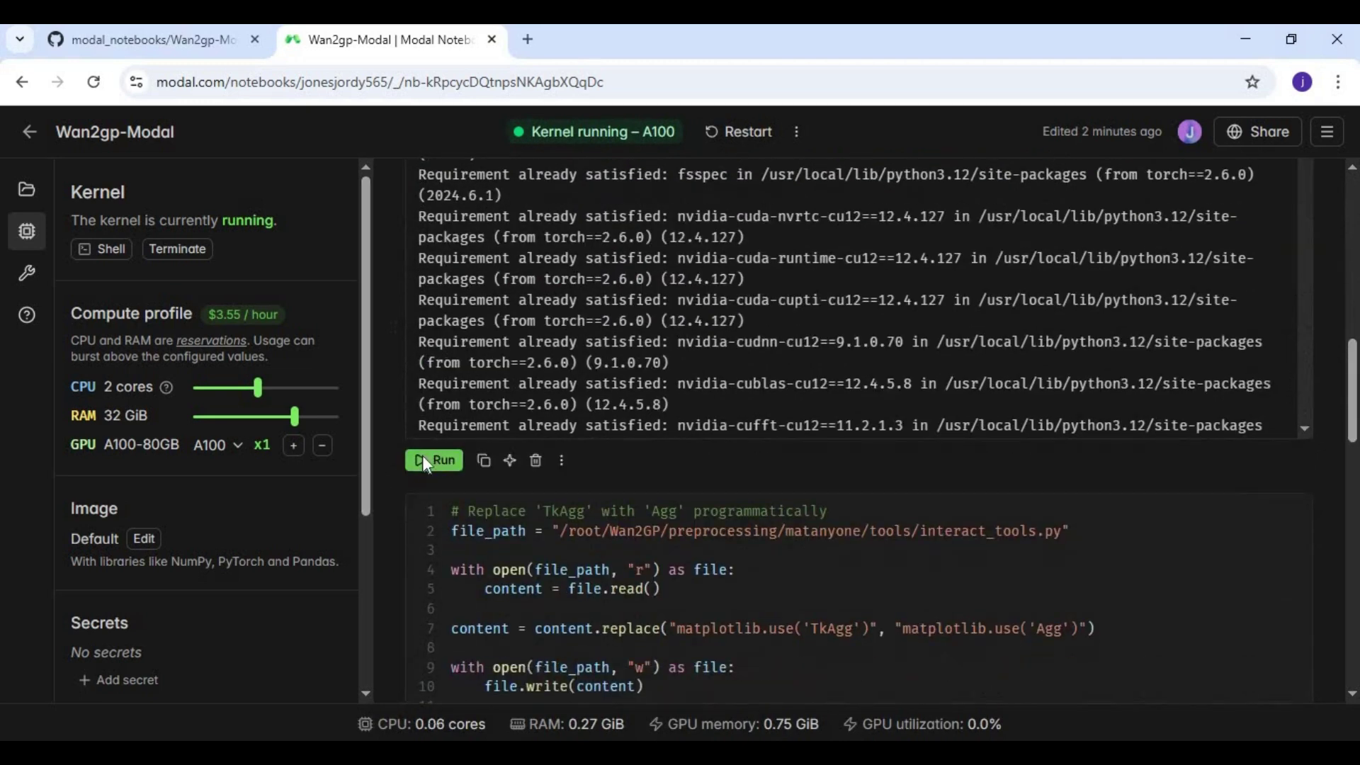
Run the Wan2GP clone-and-install cell, remembering the choice to keep pip instead of uv.
click(428, 464)
click(423, 523)
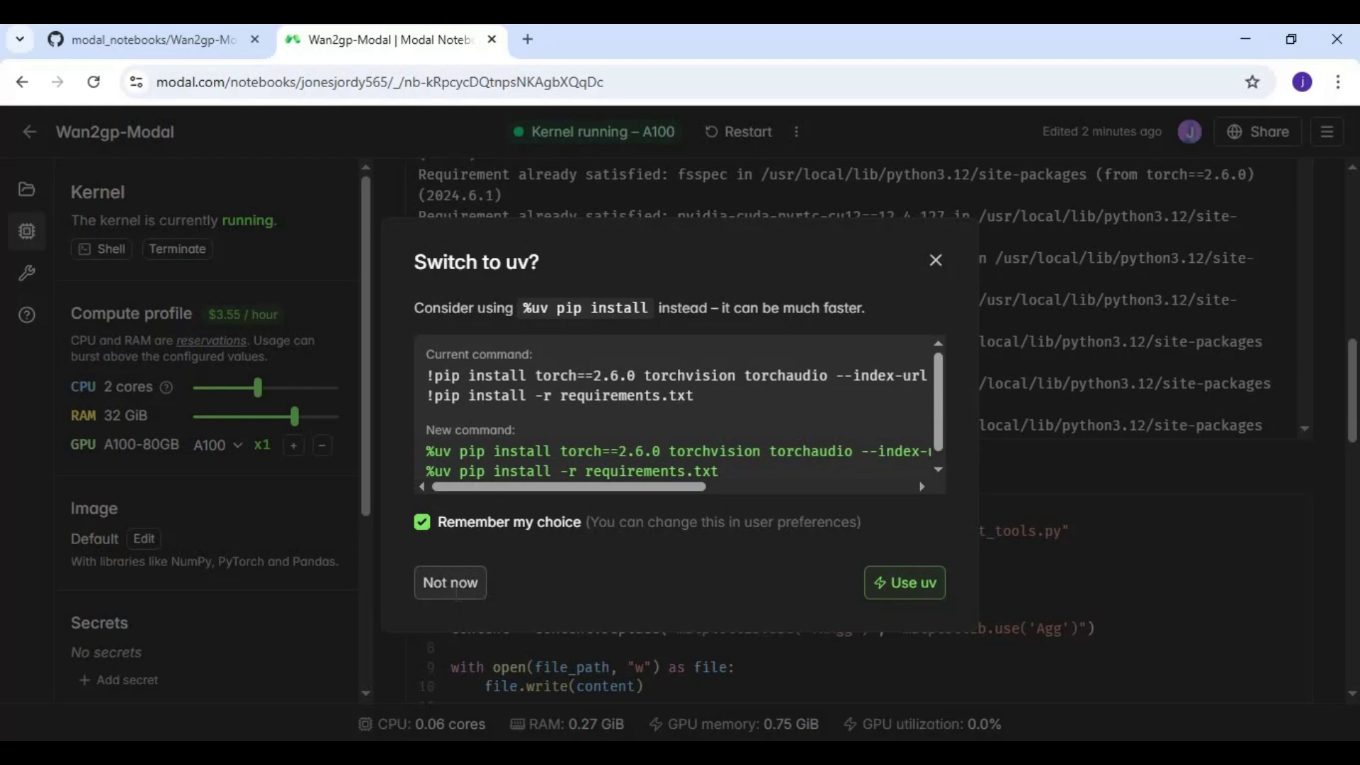
click(449, 583)
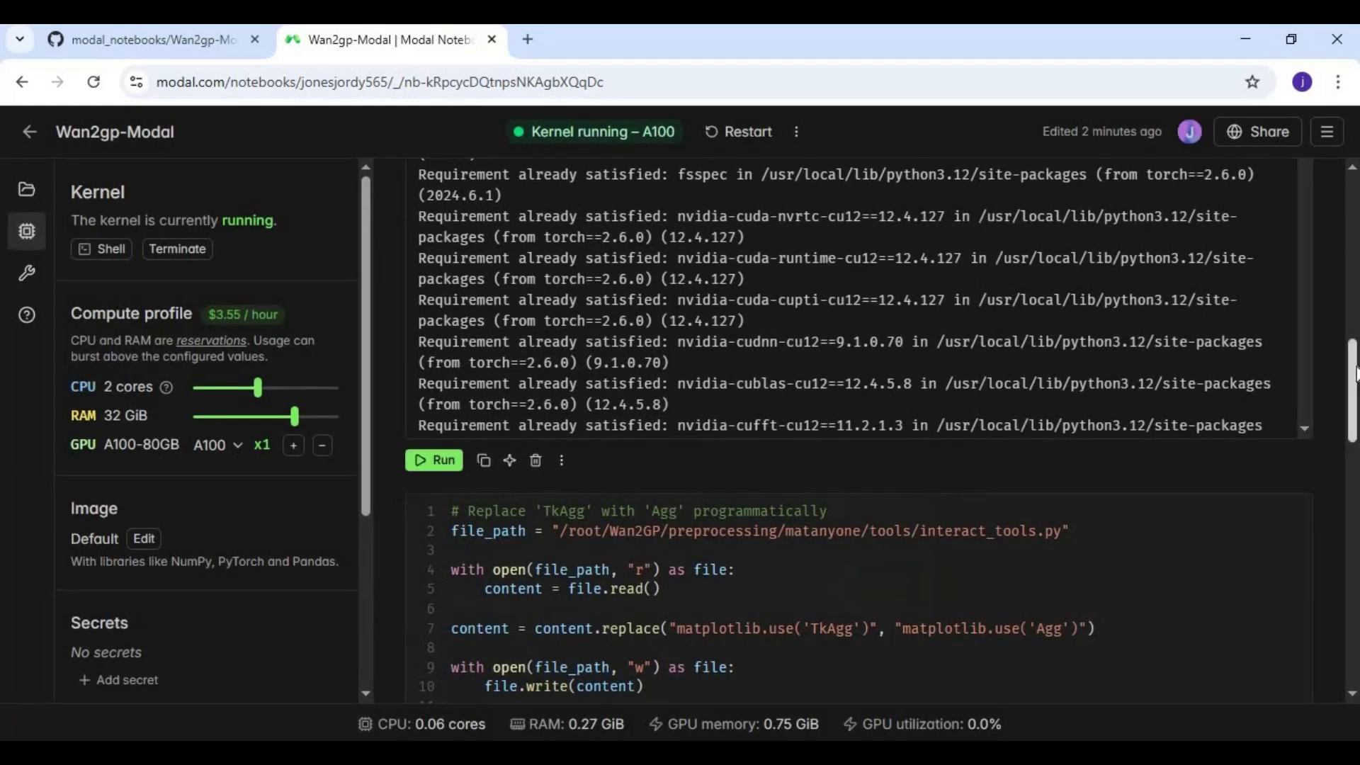
drag(1353, 372, 1352, 430)
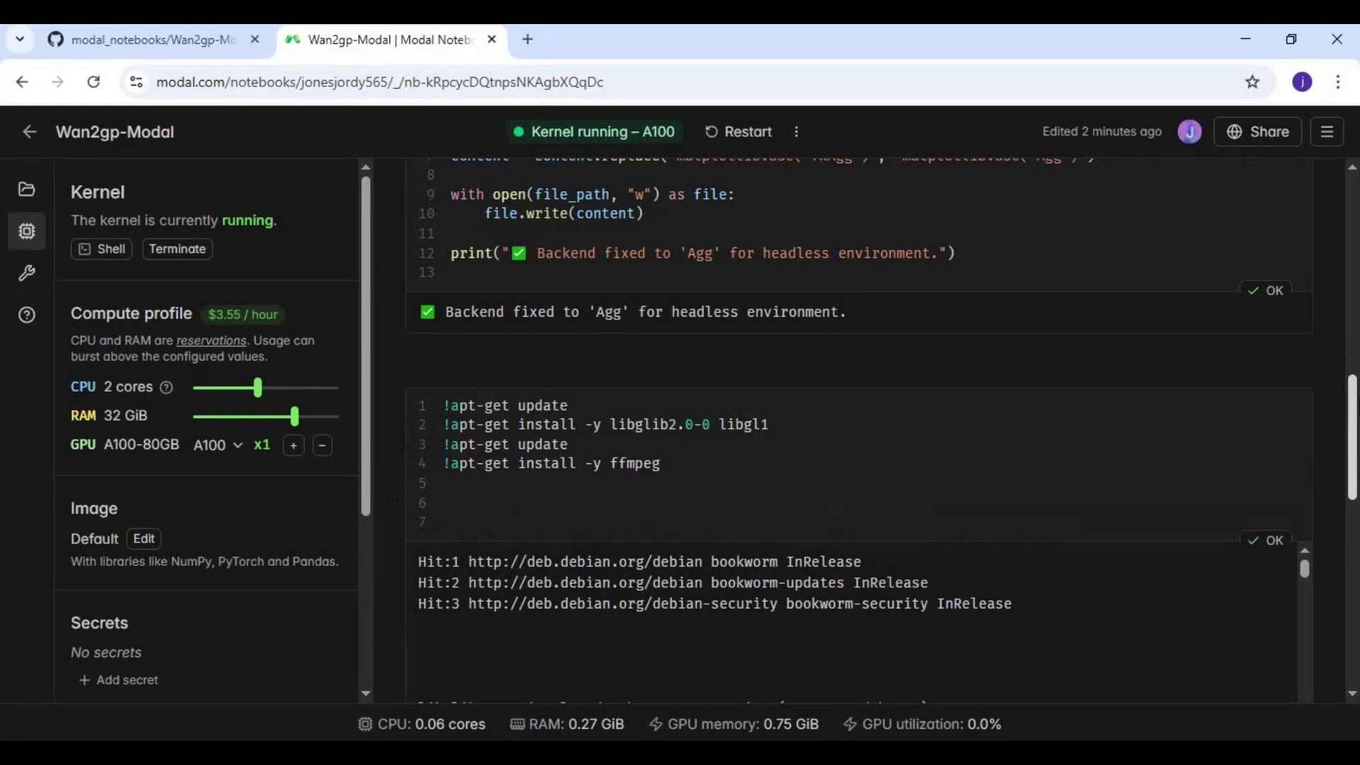
drag(1353, 431, 1353, 292)
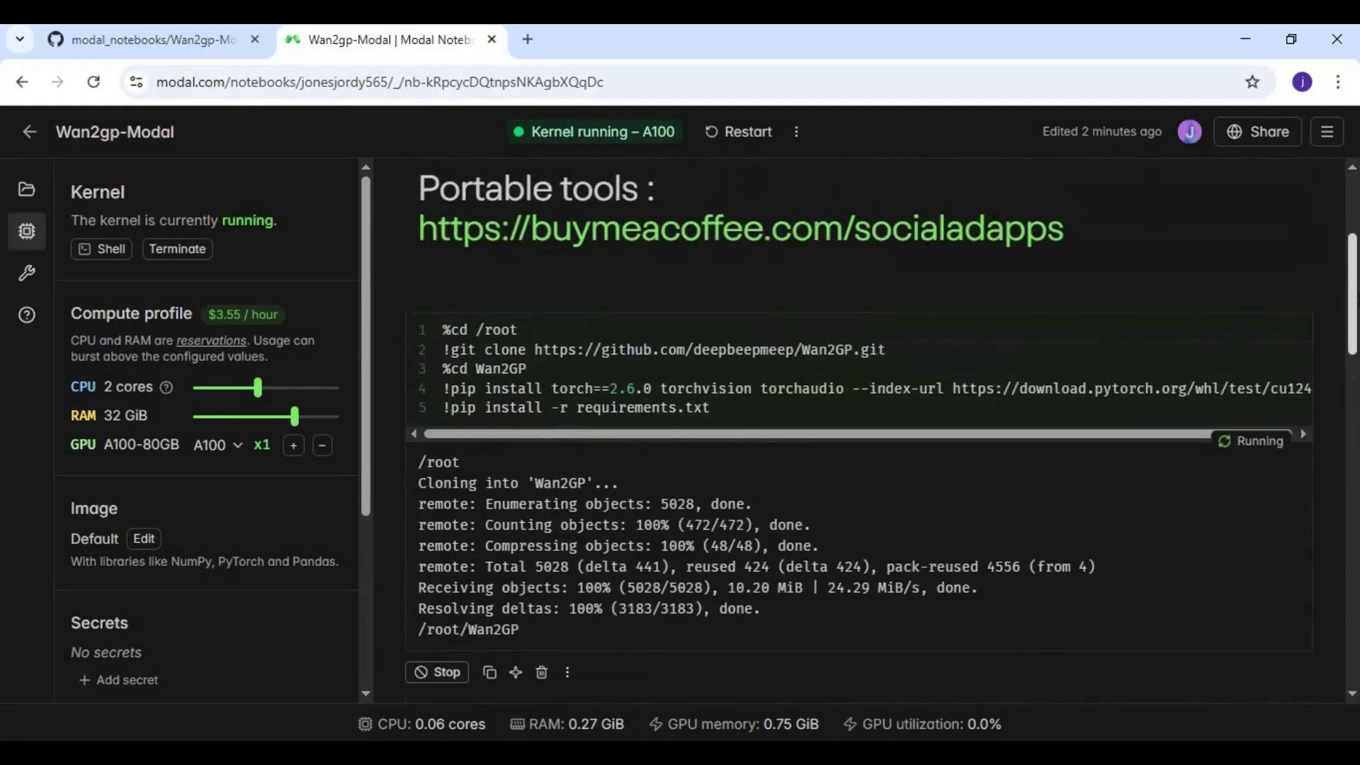
scroll(850, 426, down, 1)
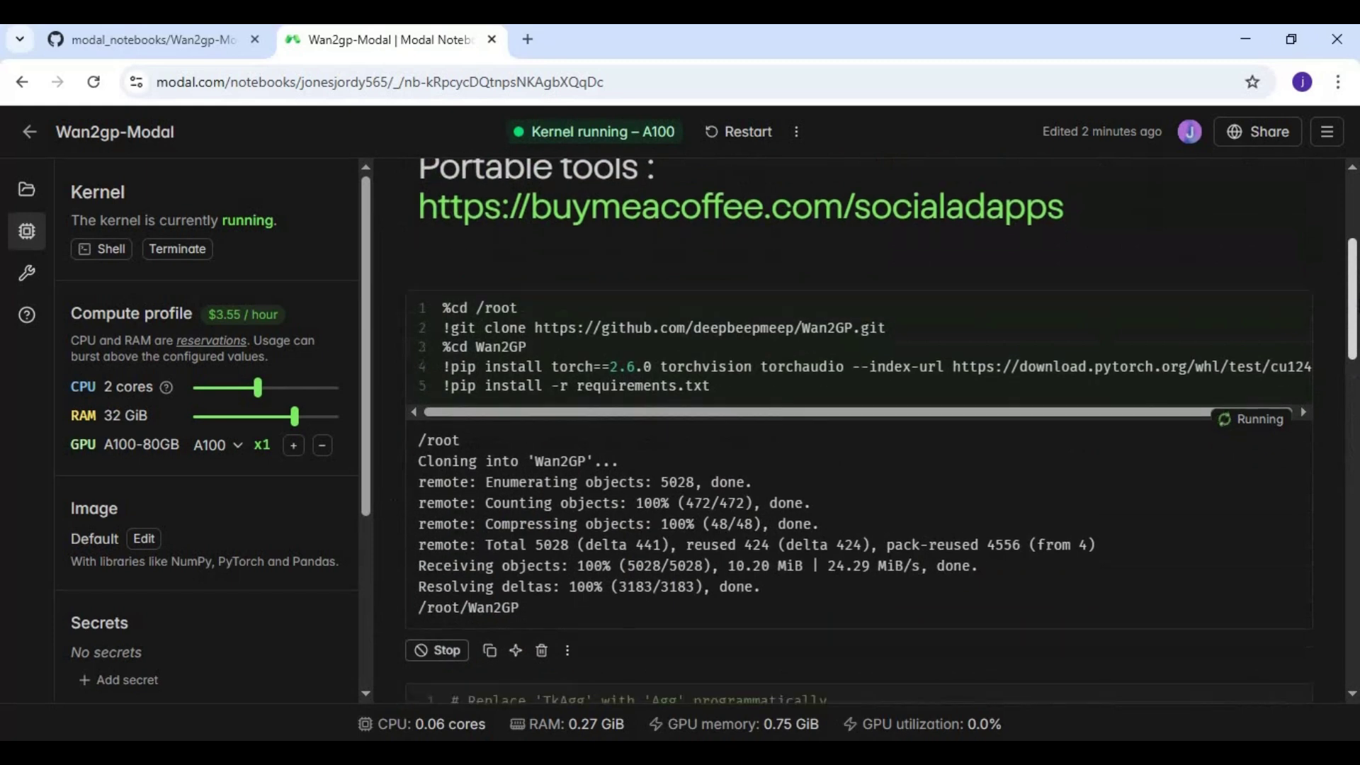
scroll(850, 426, down, 1)
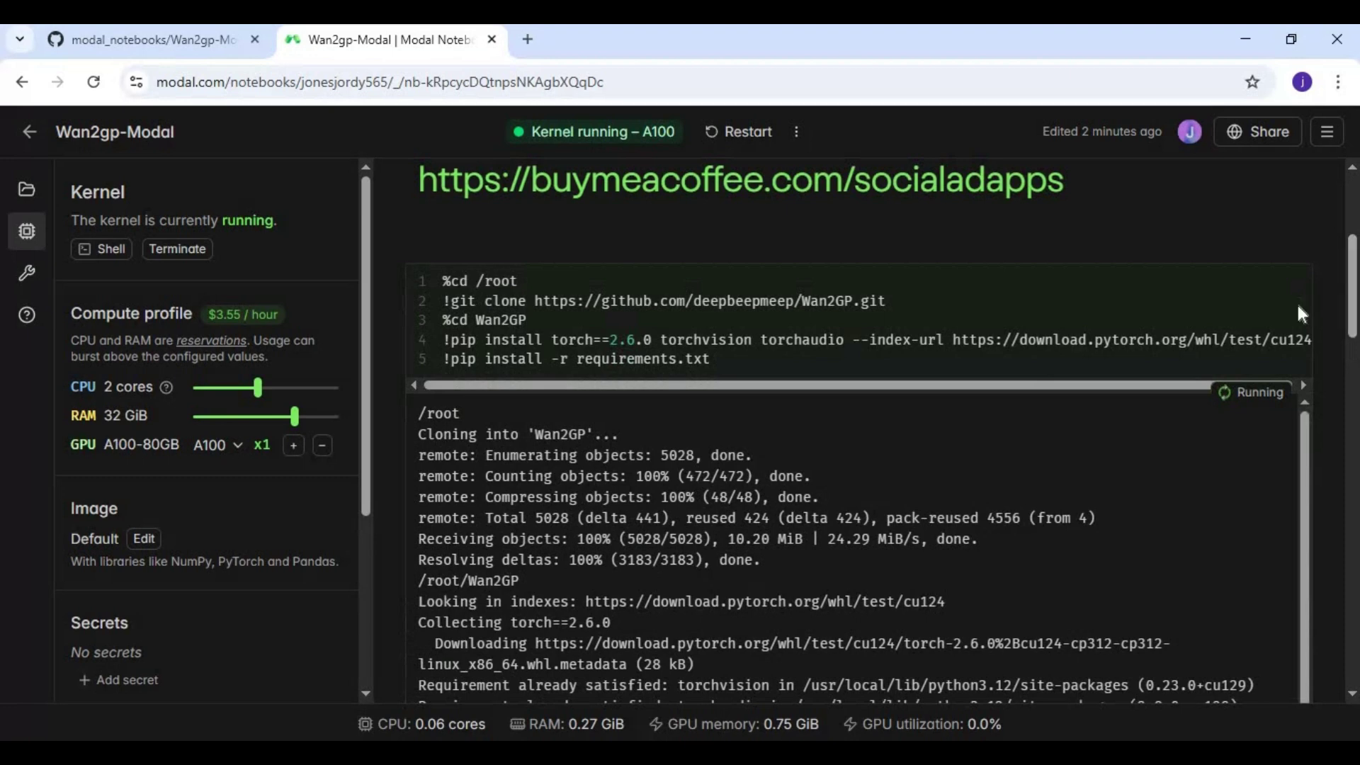
scroll(850, 478, down, 2)
scroll(850, 478, down, 3)
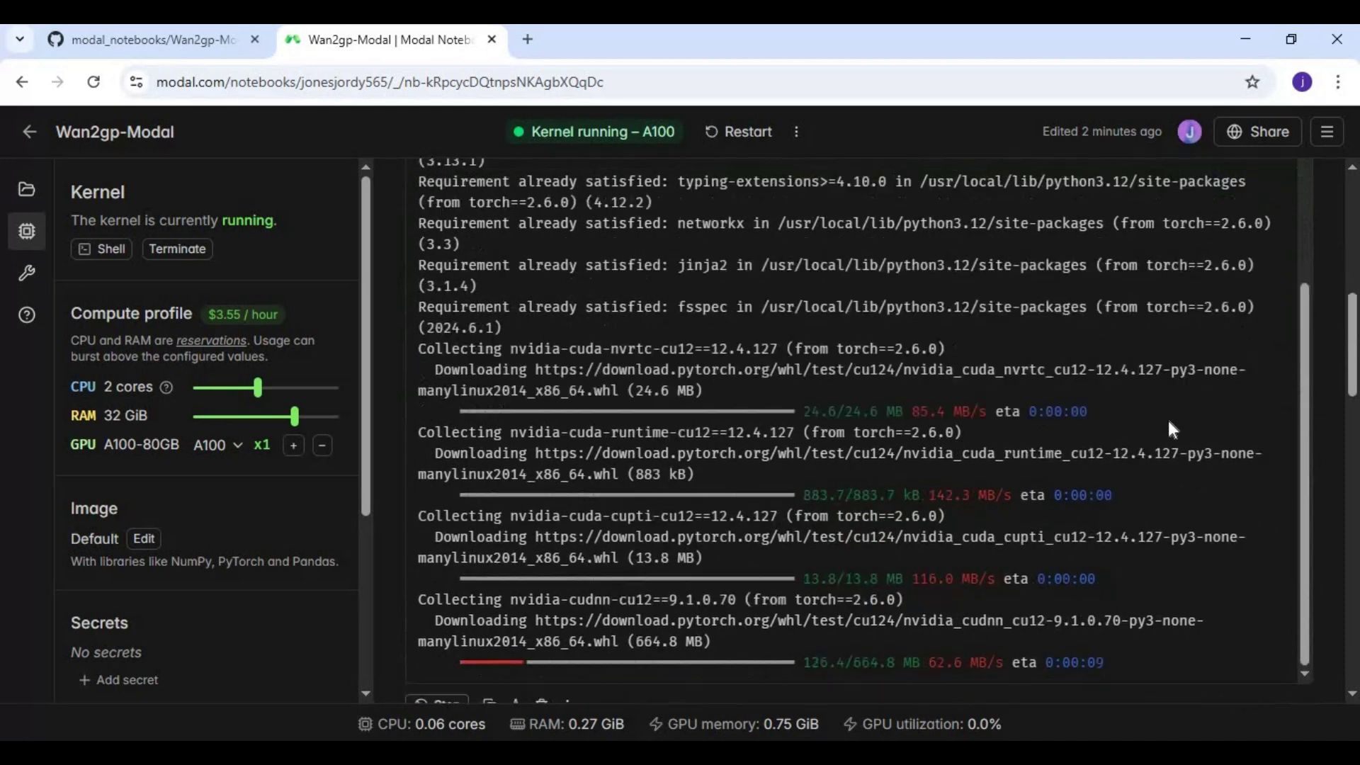
scroll(1168, 417, down, 2)
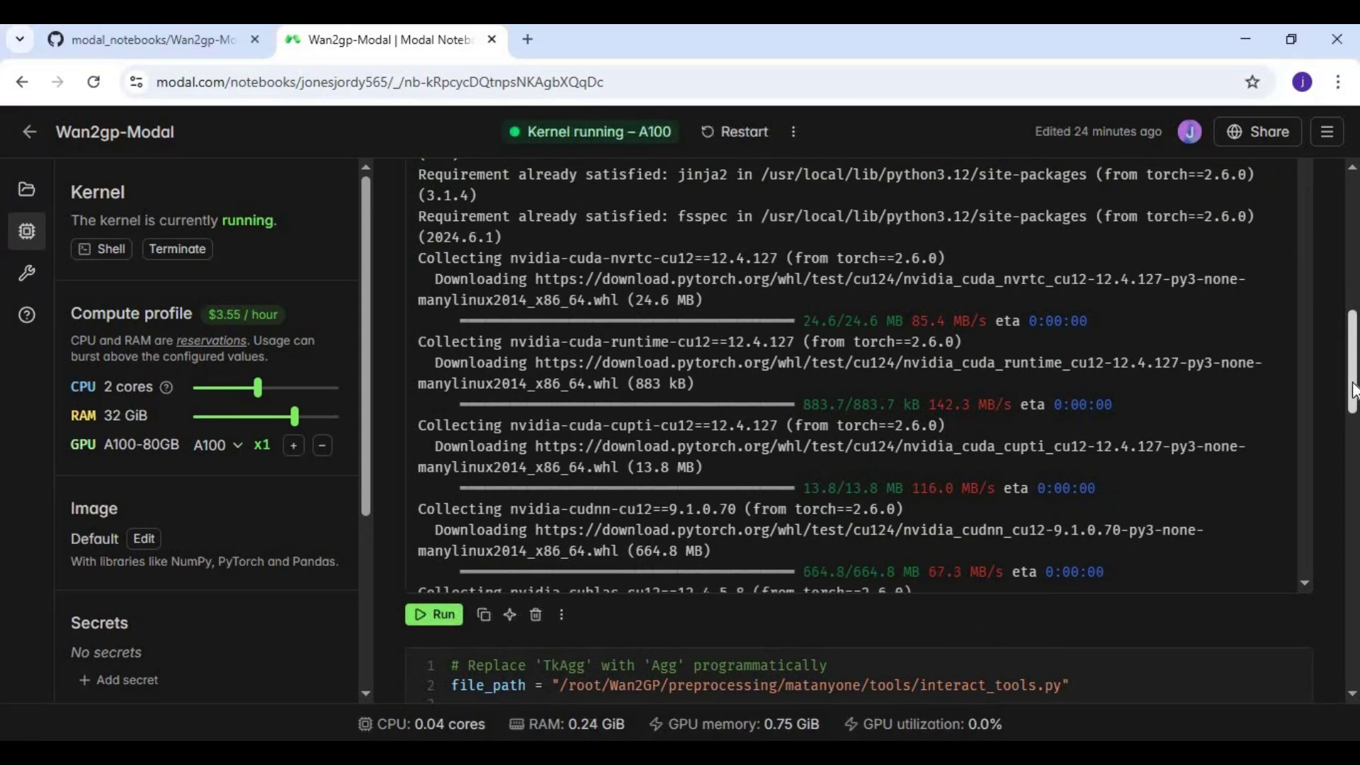
scroll(744, 479, down, 5)
scroll(745, 479, down, 3)
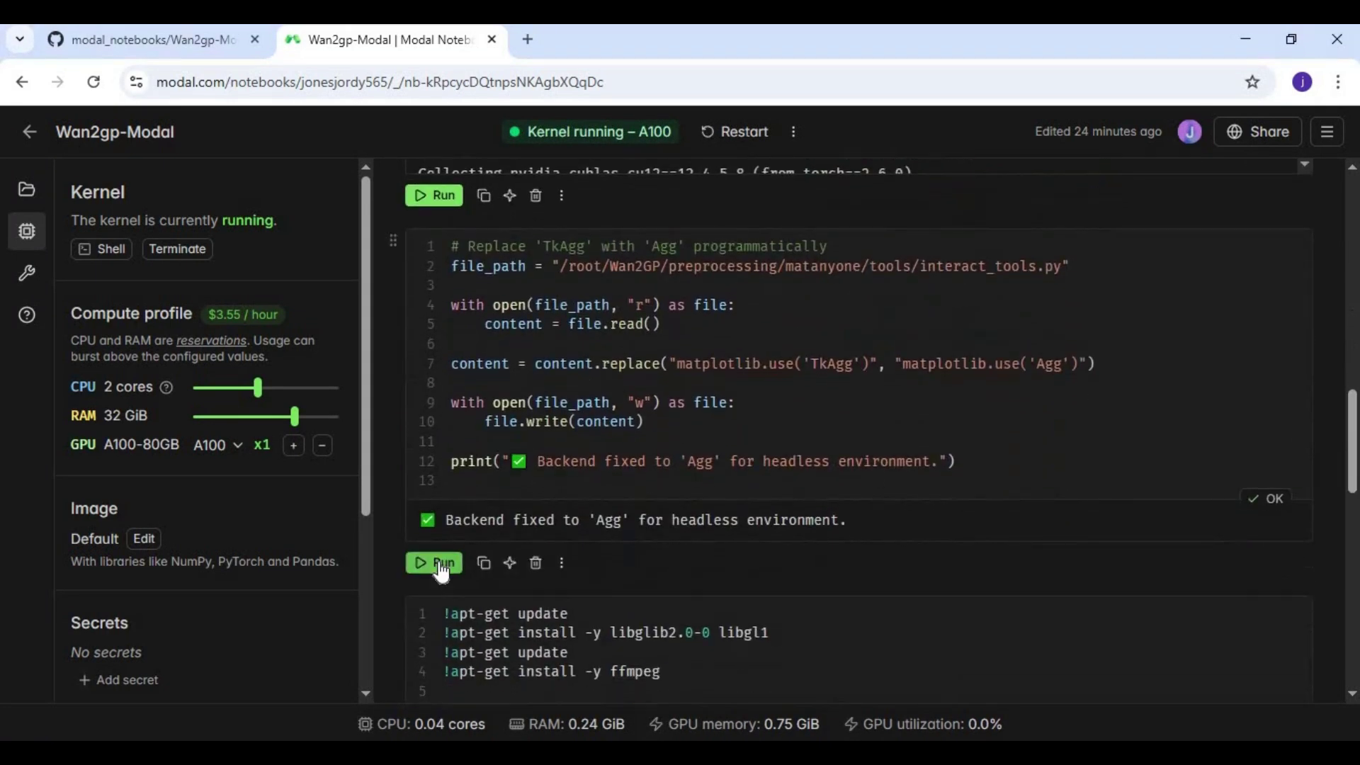
Run the cell that replaces the TkAgg matplotlib backend with Agg.
click(441, 563)
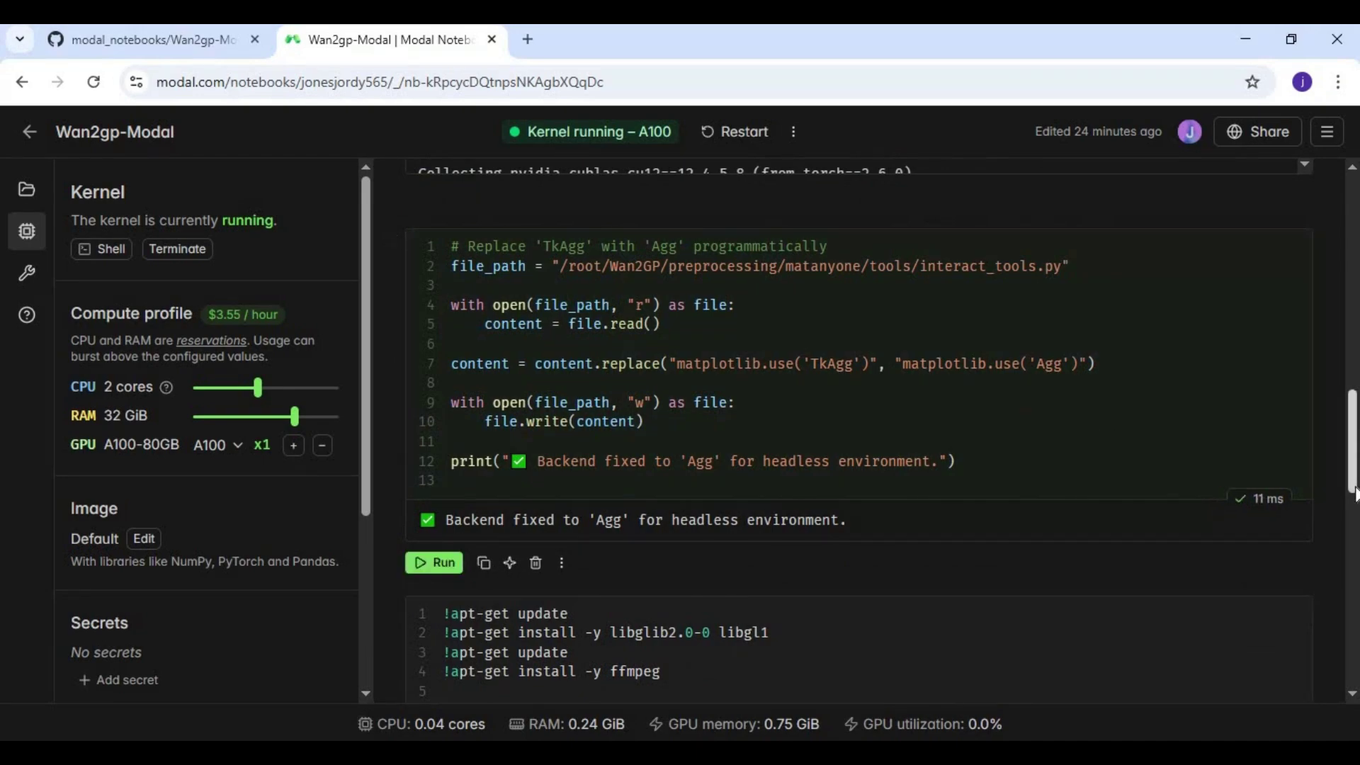
scroll(744, 478, down, 5)
scroll(745, 478, down, 5)
scroll(744, 478, down, 4)
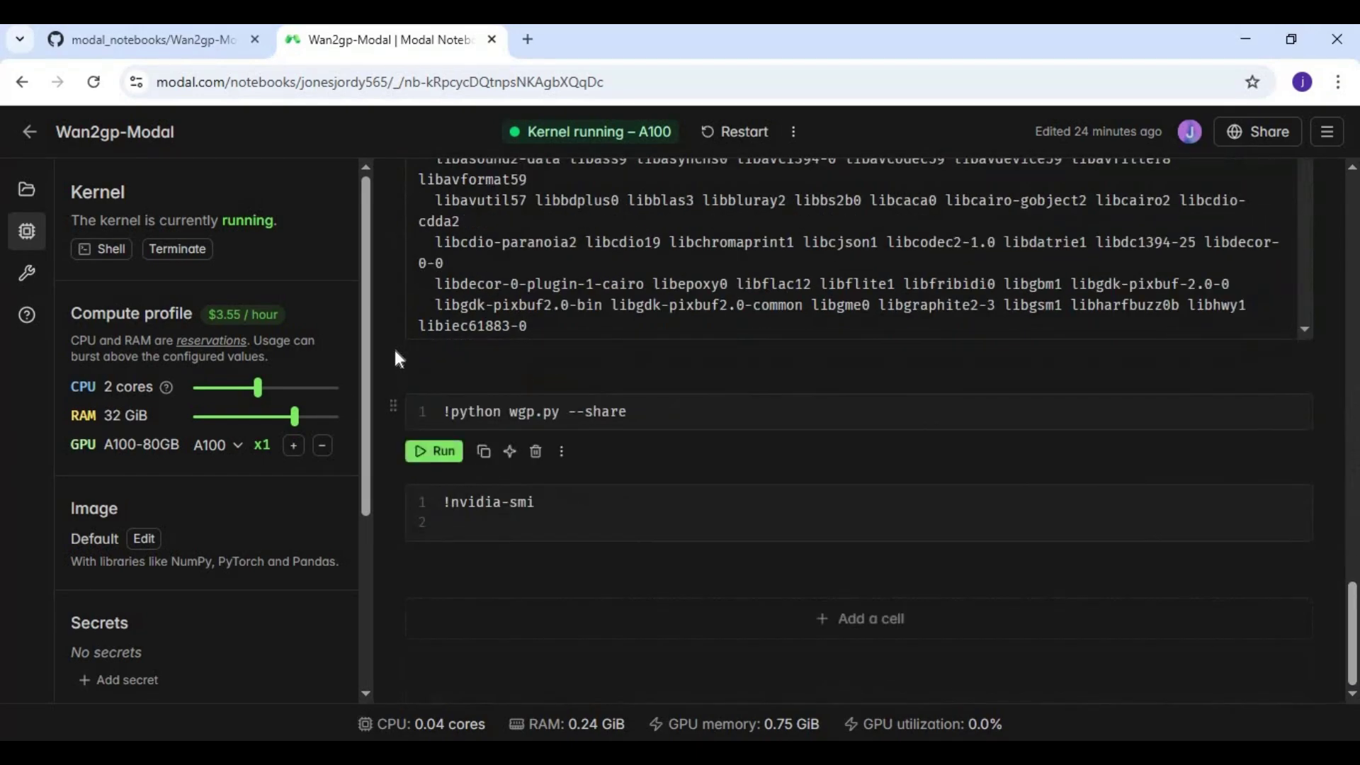
Run the apt-get cell installing libglib2.0, libgl1 and ffmpeg.
click(437, 360)
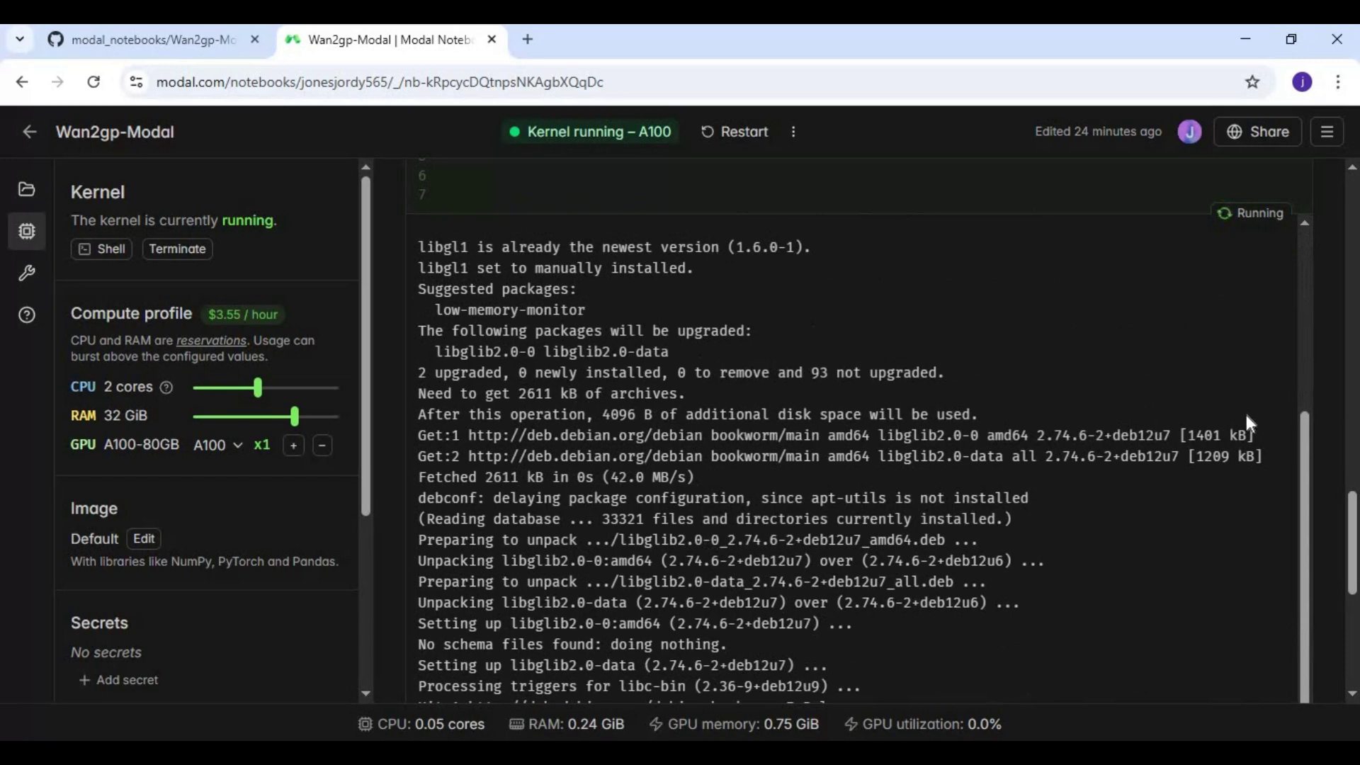
scroll(1247, 414, up, 1)
scroll(1245, 411, down, 2)
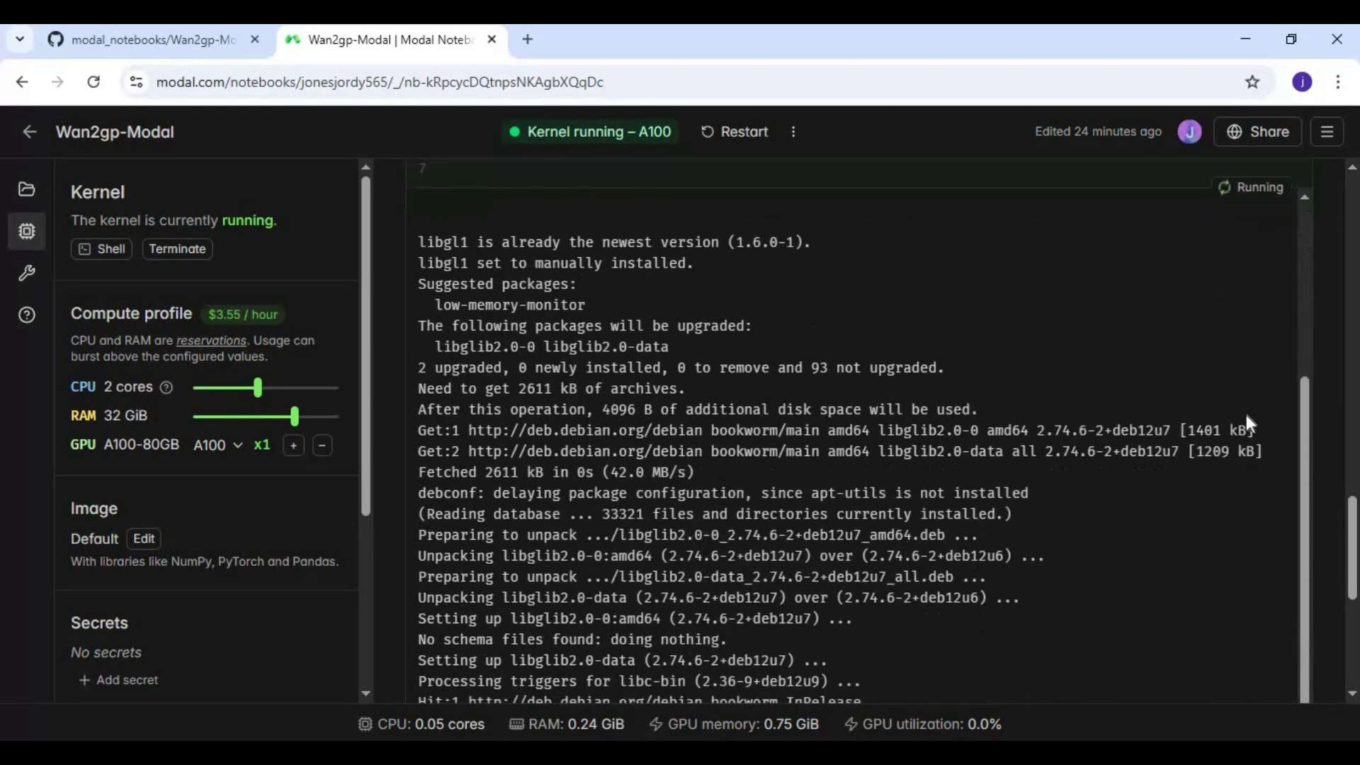
scroll(1245, 411, down, 4)
scroll(1244, 411, down, 1)
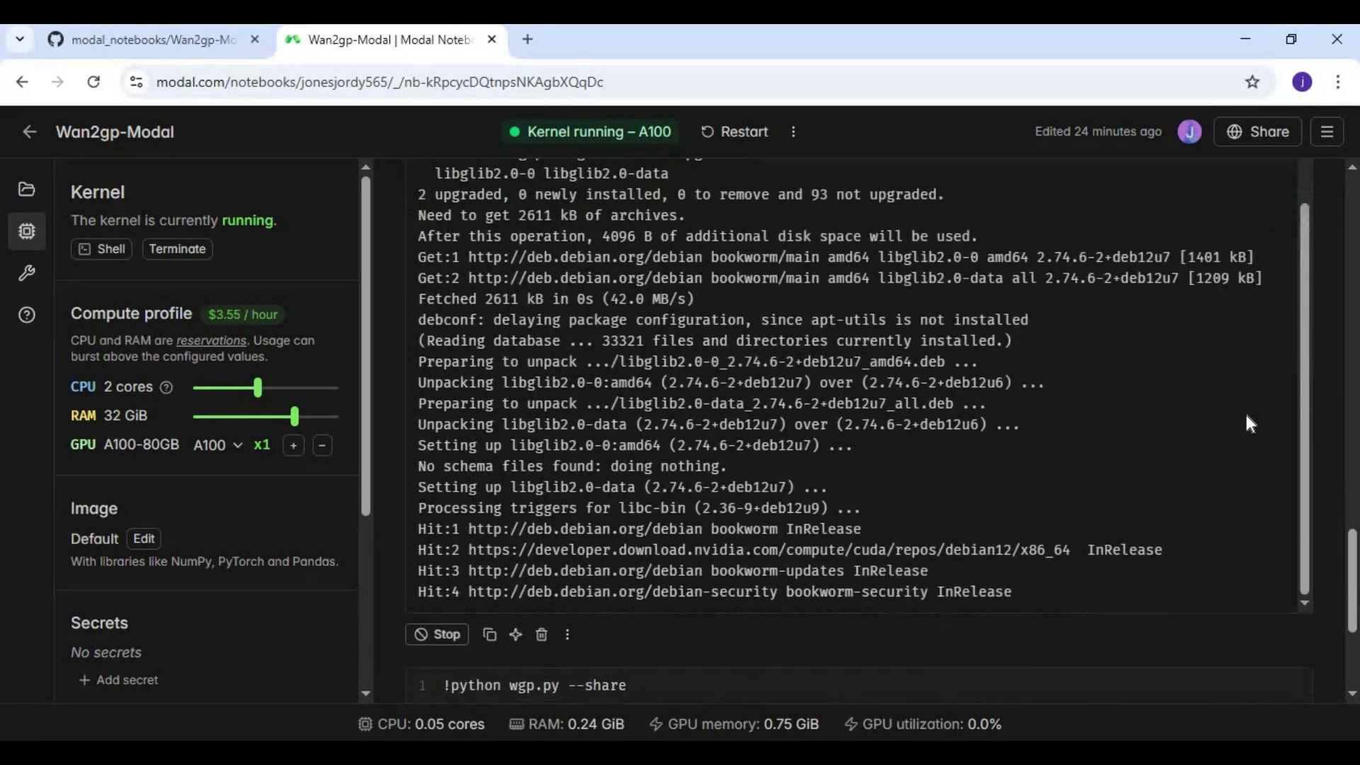
scroll(1245, 412, down, 1)
scroll(1245, 412, down, 2)
scroll(1244, 411, down, 1)
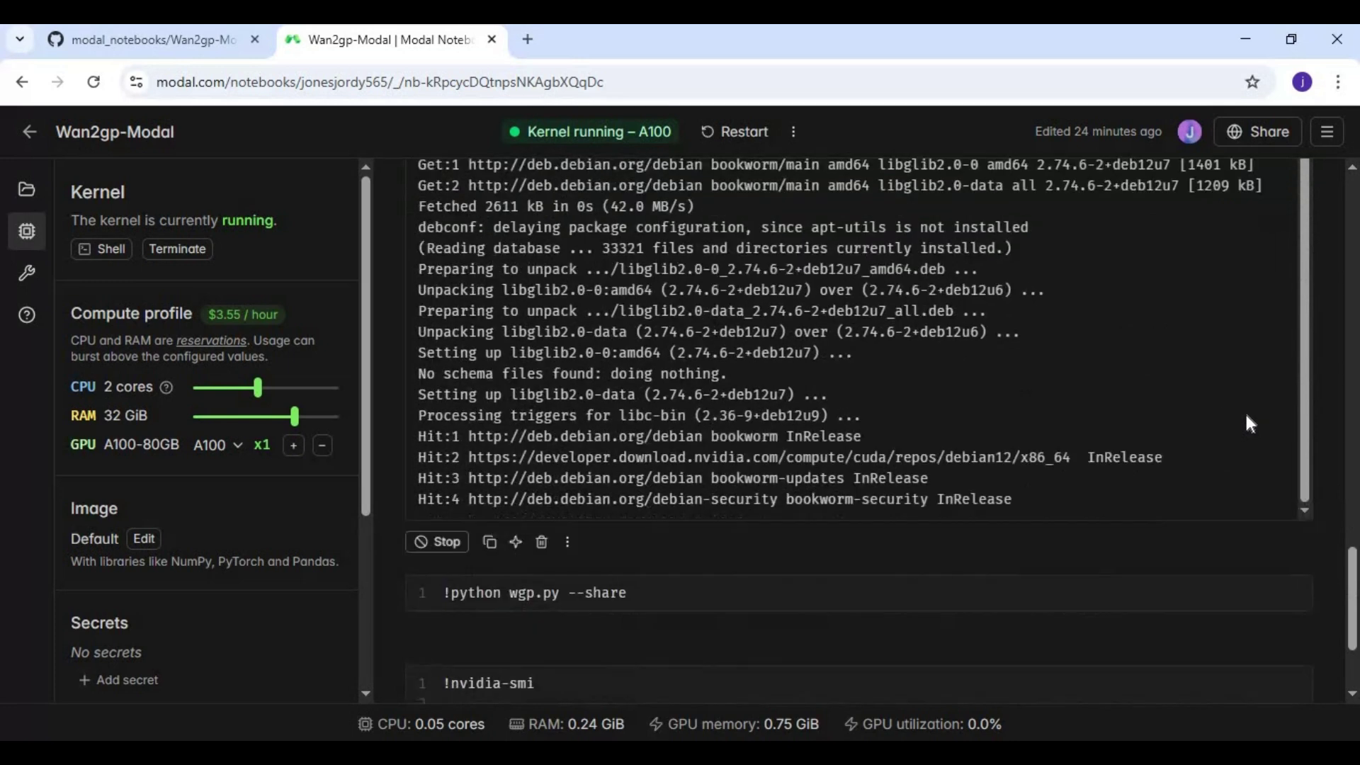
scroll(1245, 412, down, 2)
scroll(1245, 412, down, 1)
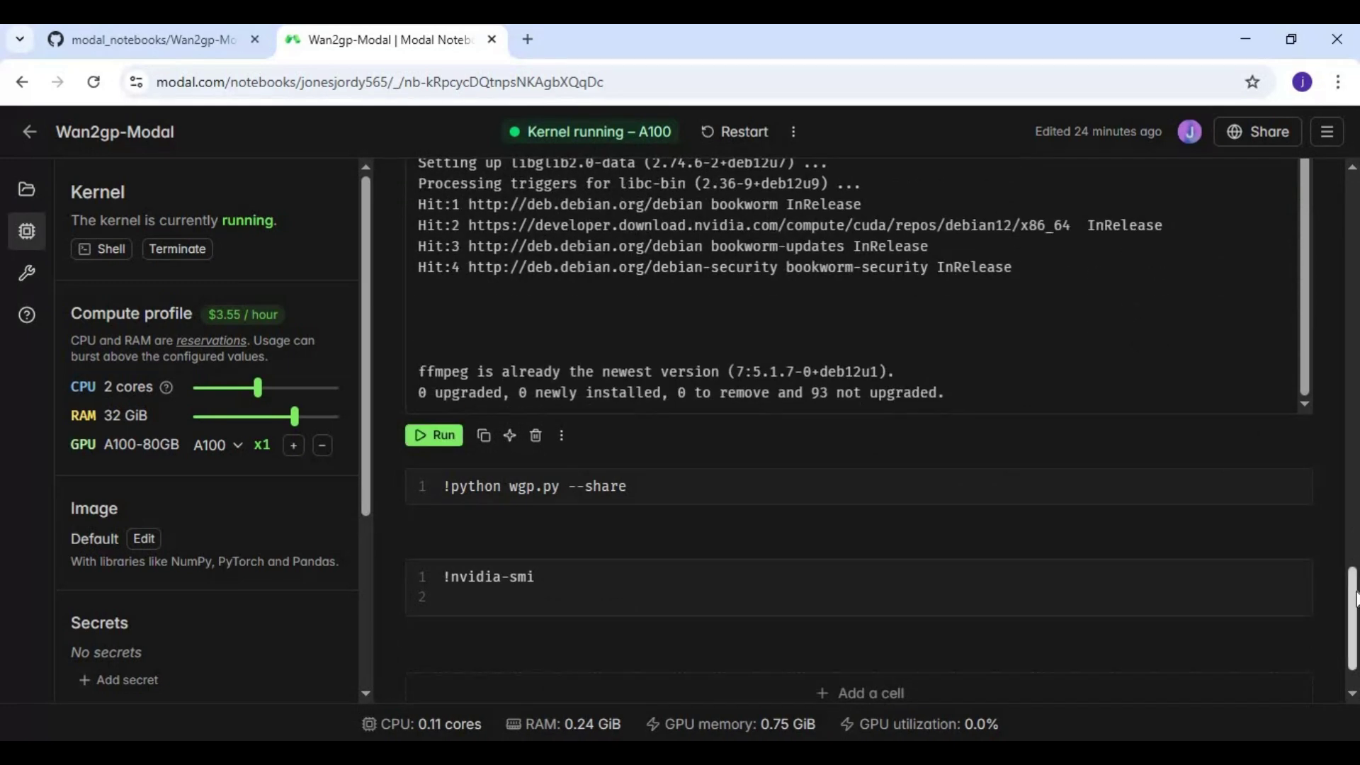
scroll(850, 479, down, 1)
Launch WanGP with a public share link and select the printed gradio.live URL.
click(436, 451)
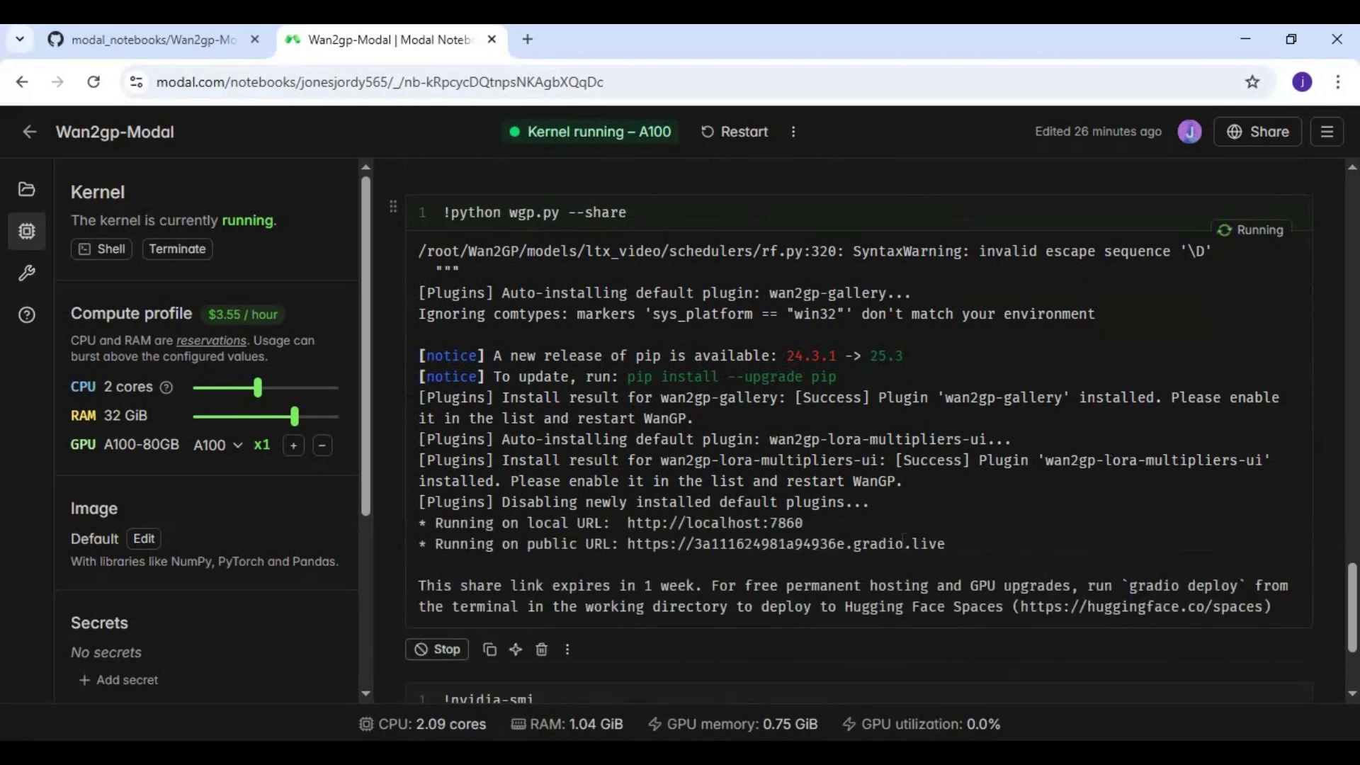
drag(946, 544, 628, 544)
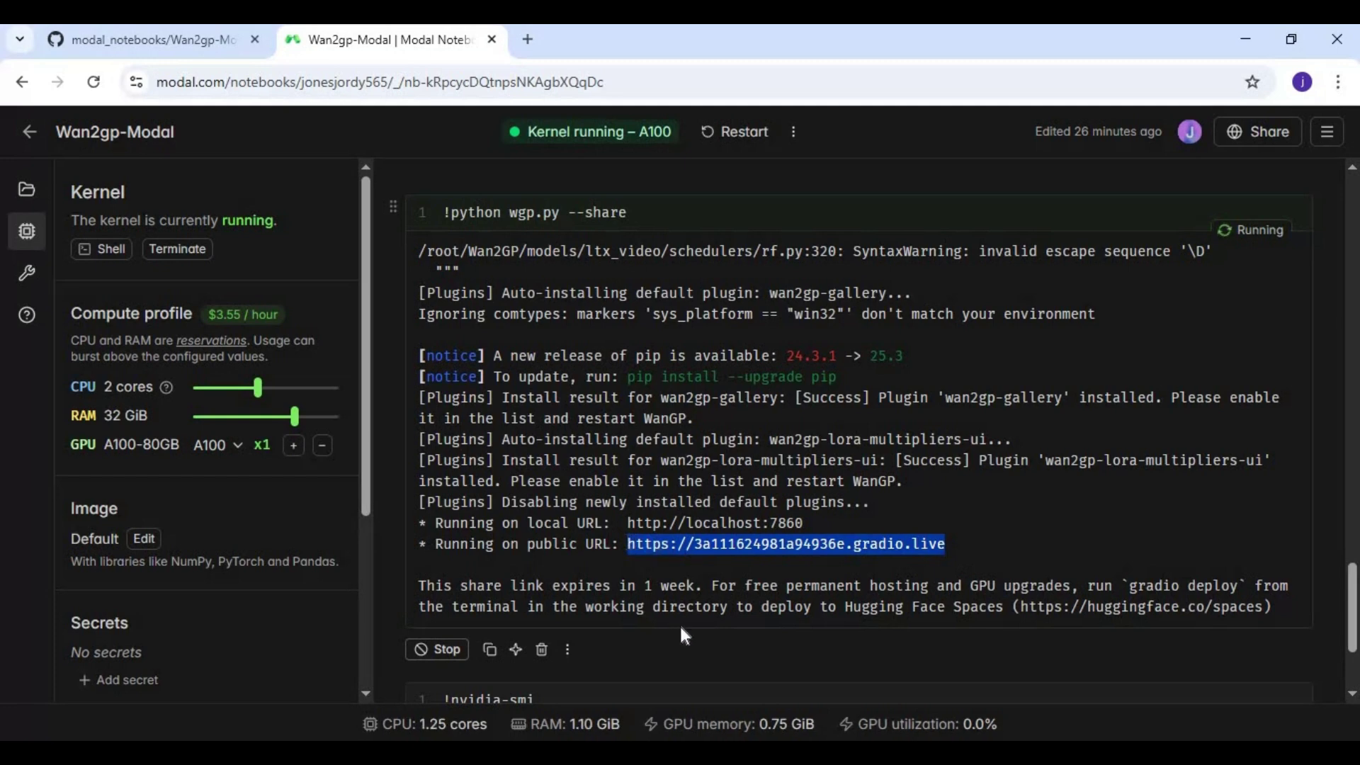
Load the copied Gradio share link in a new tab and pick the TTS model family.
key(ctrl+c)
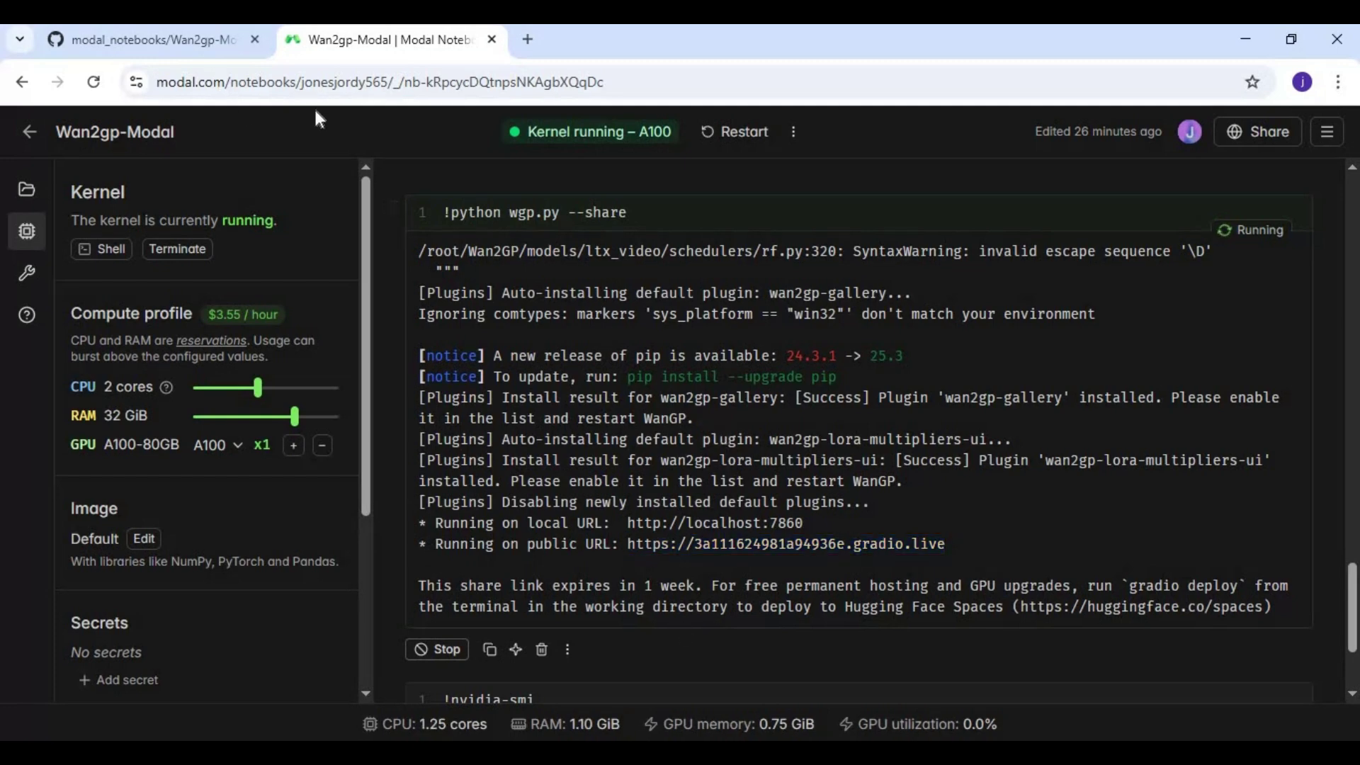
click(527, 40)
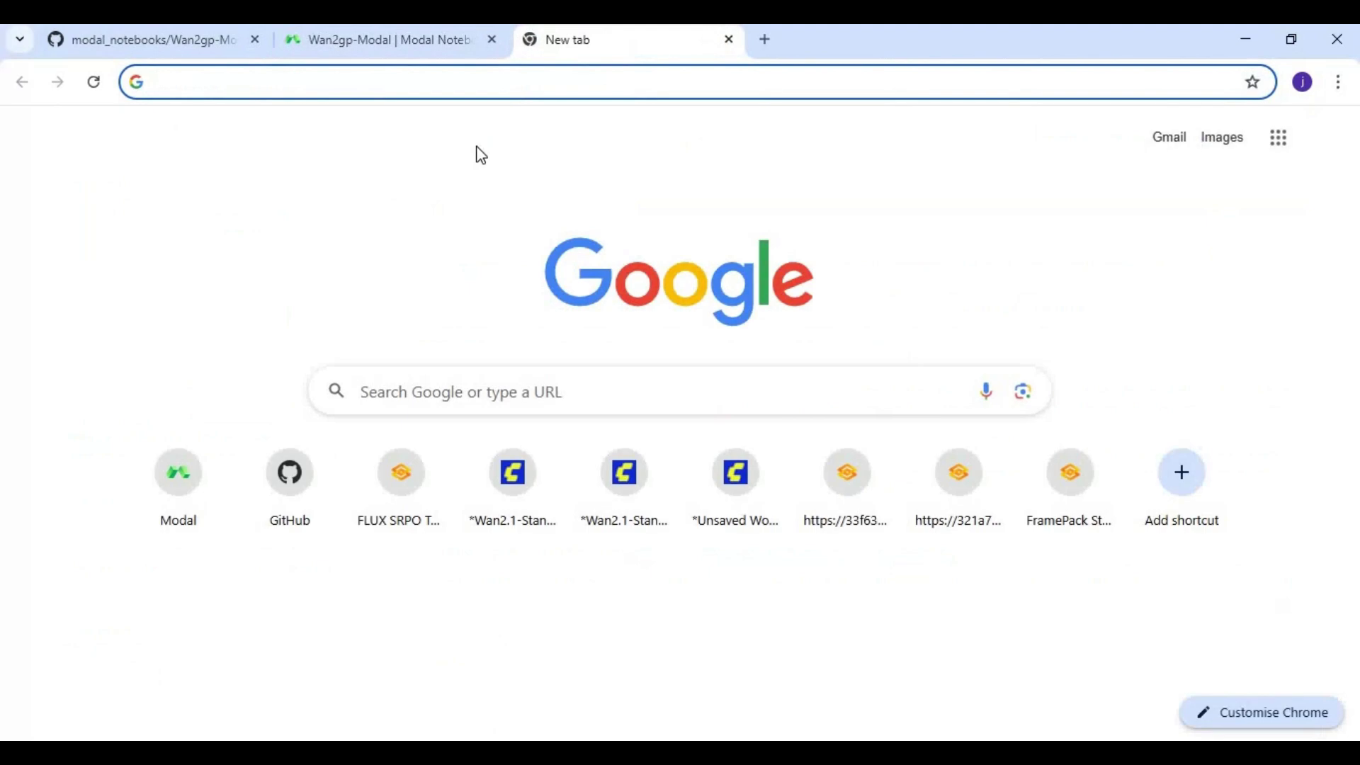
key(ctrl+v)
key(Return)
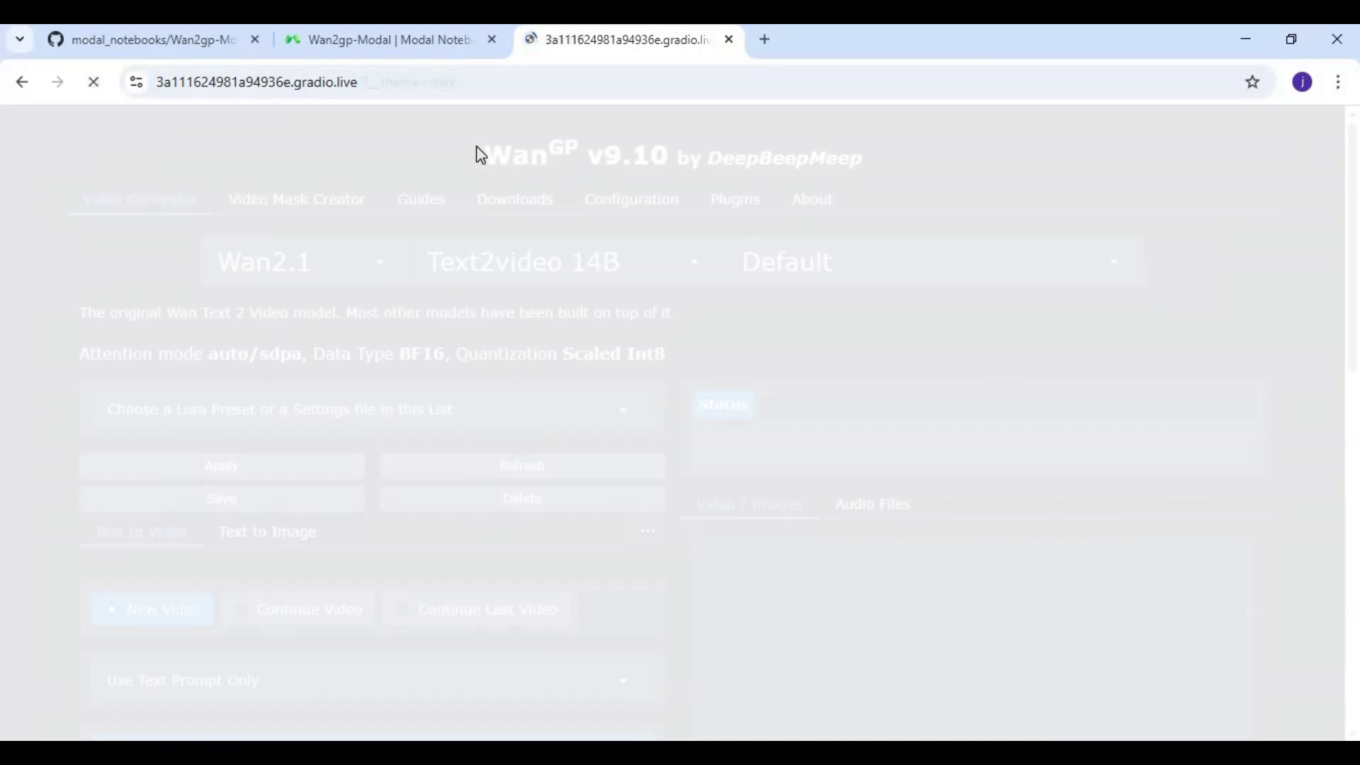
scroll(624, 198, down, 5)
scroll(625, 198, down, 5)
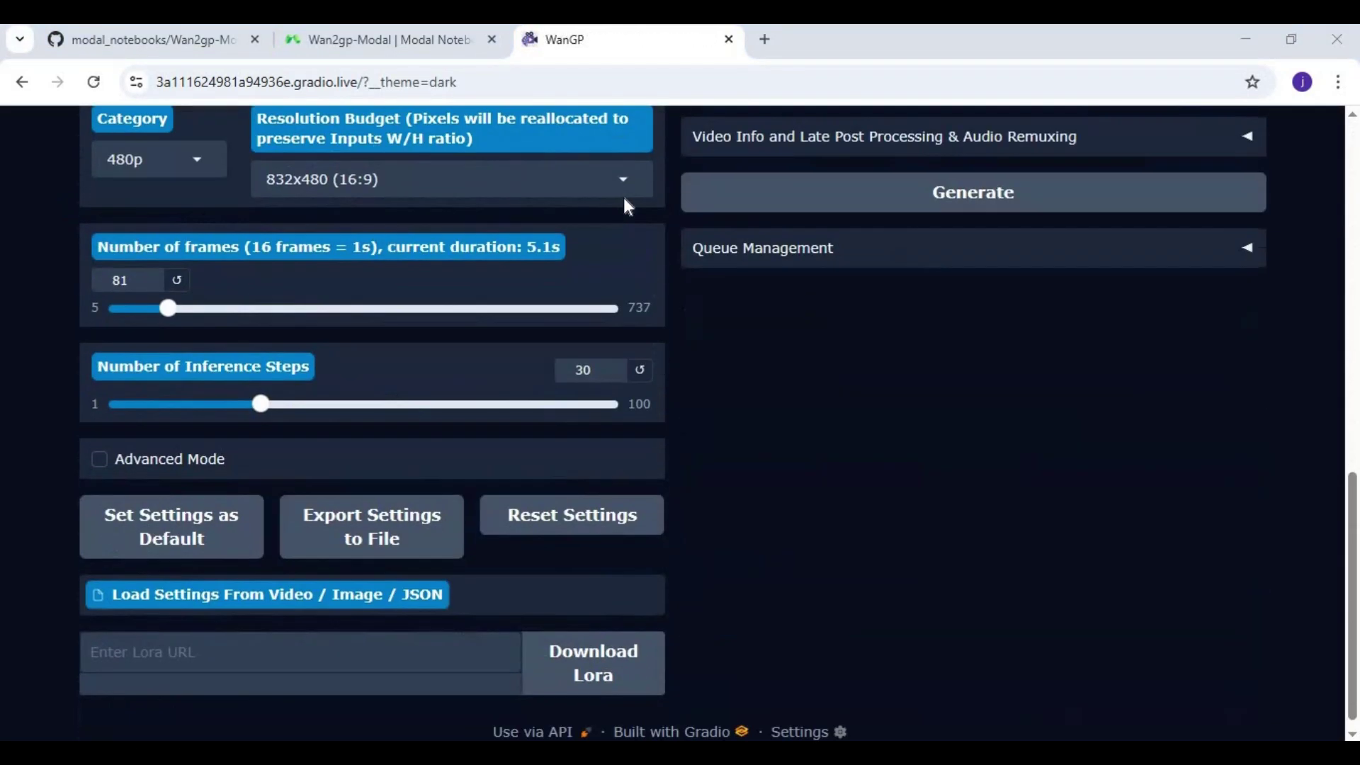
scroll(624, 197, up, 10)
scroll(624, 198, up, 2)
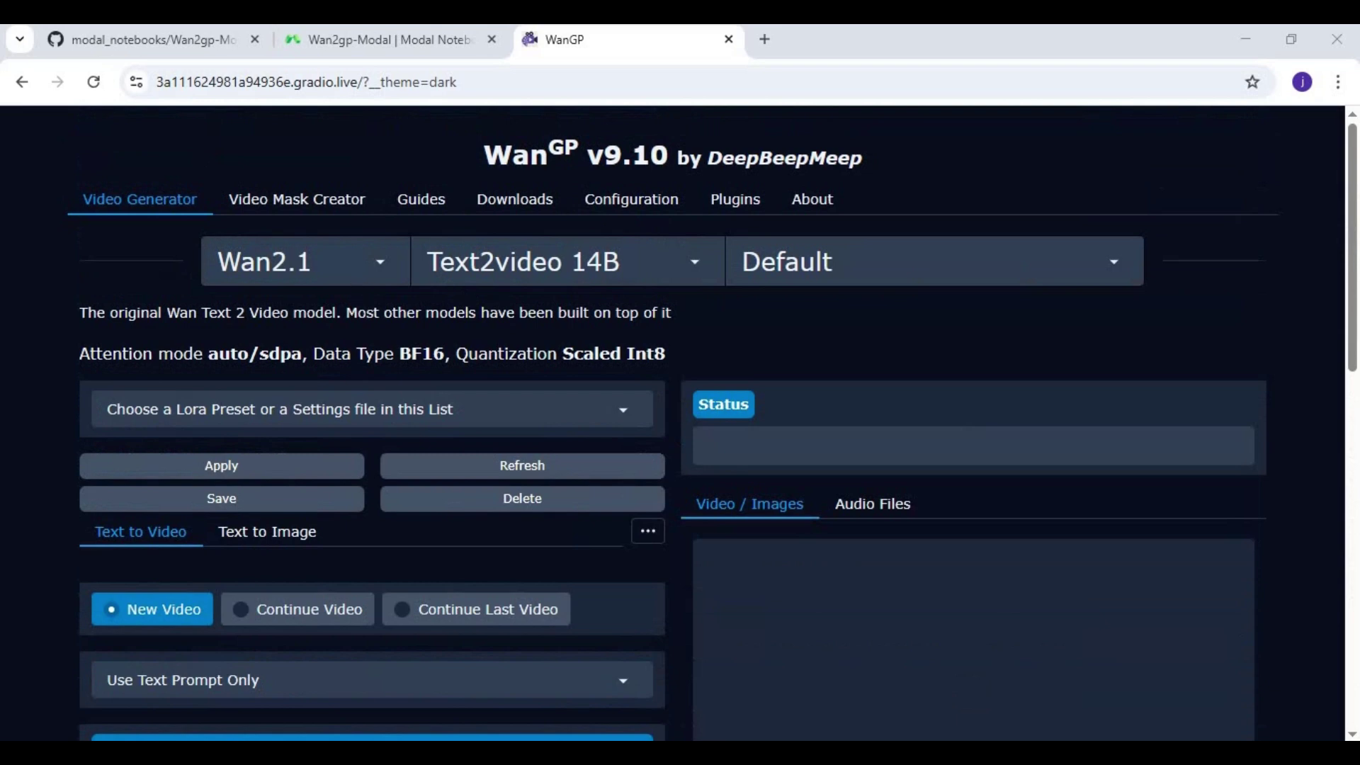
click(303, 262)
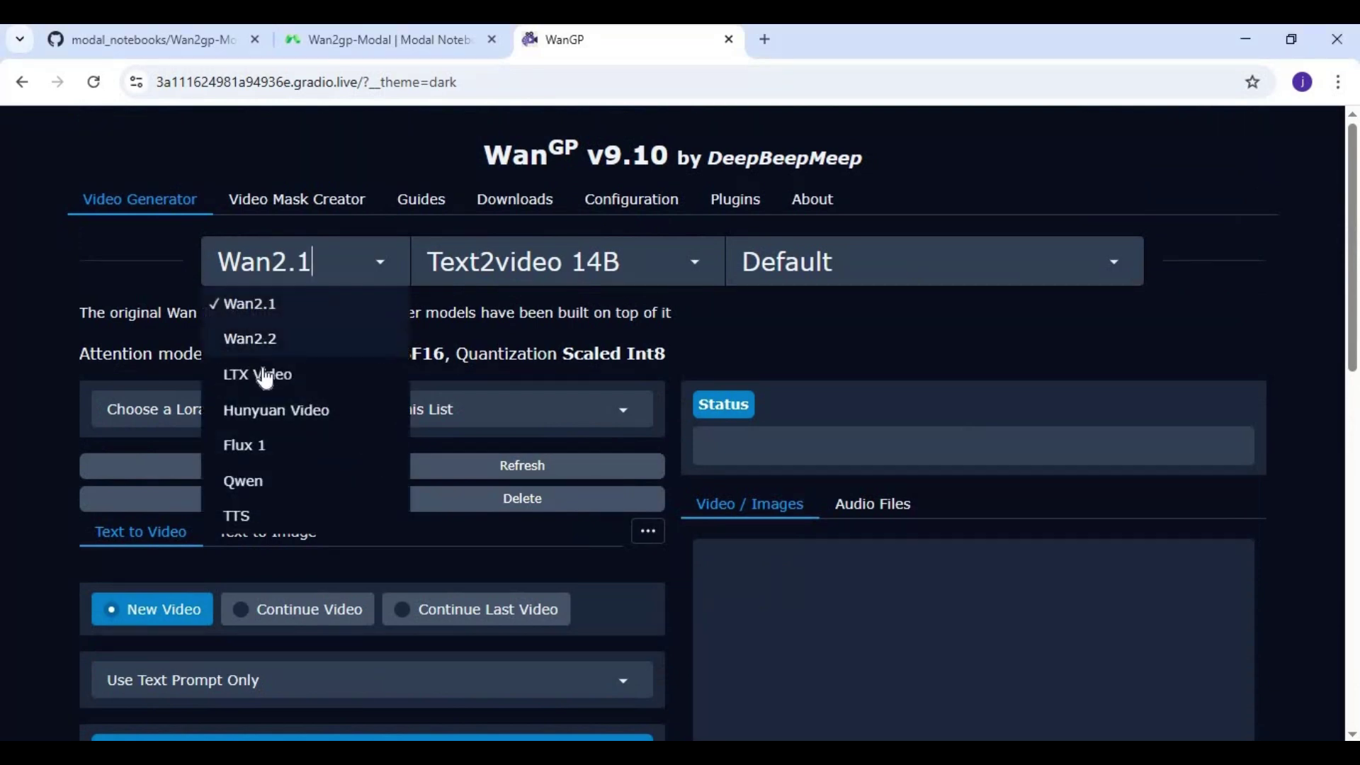
scroll(297, 357, down, 2)
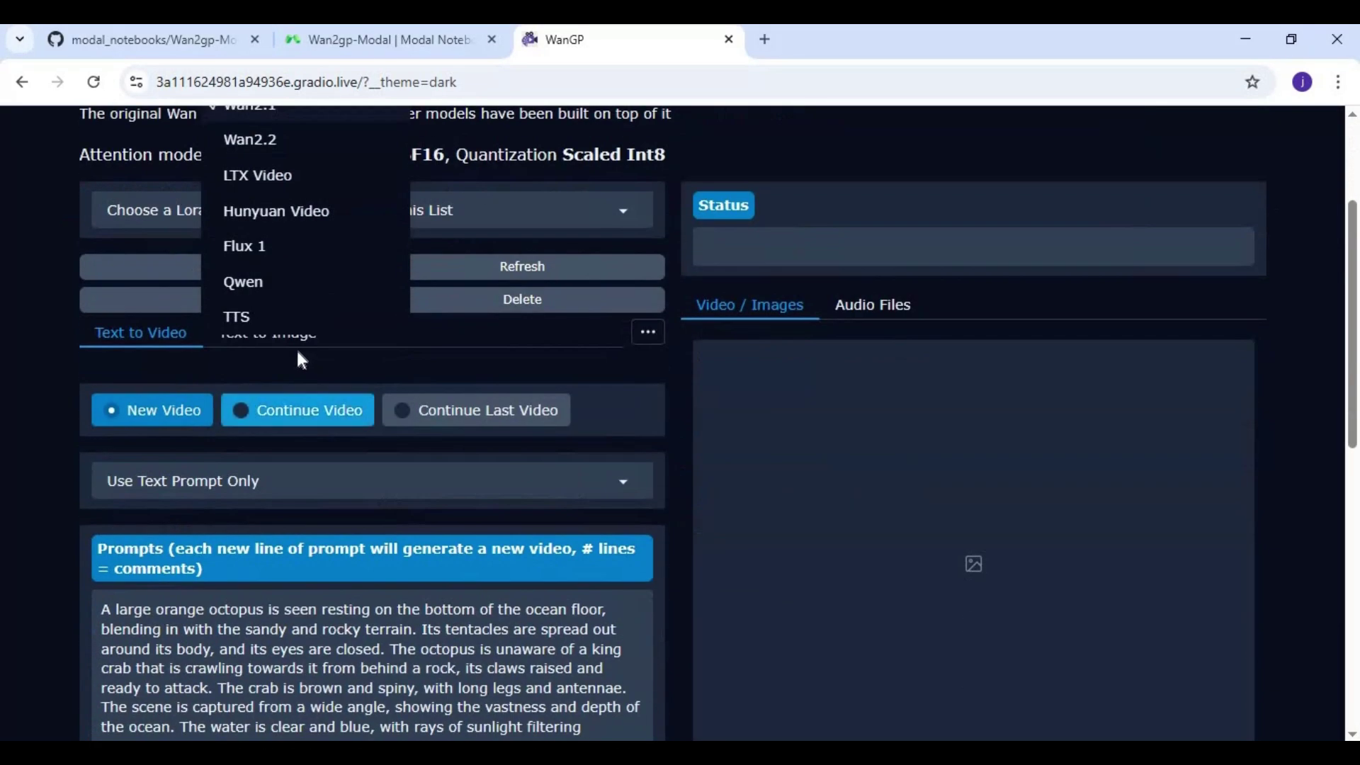
click(236, 316)
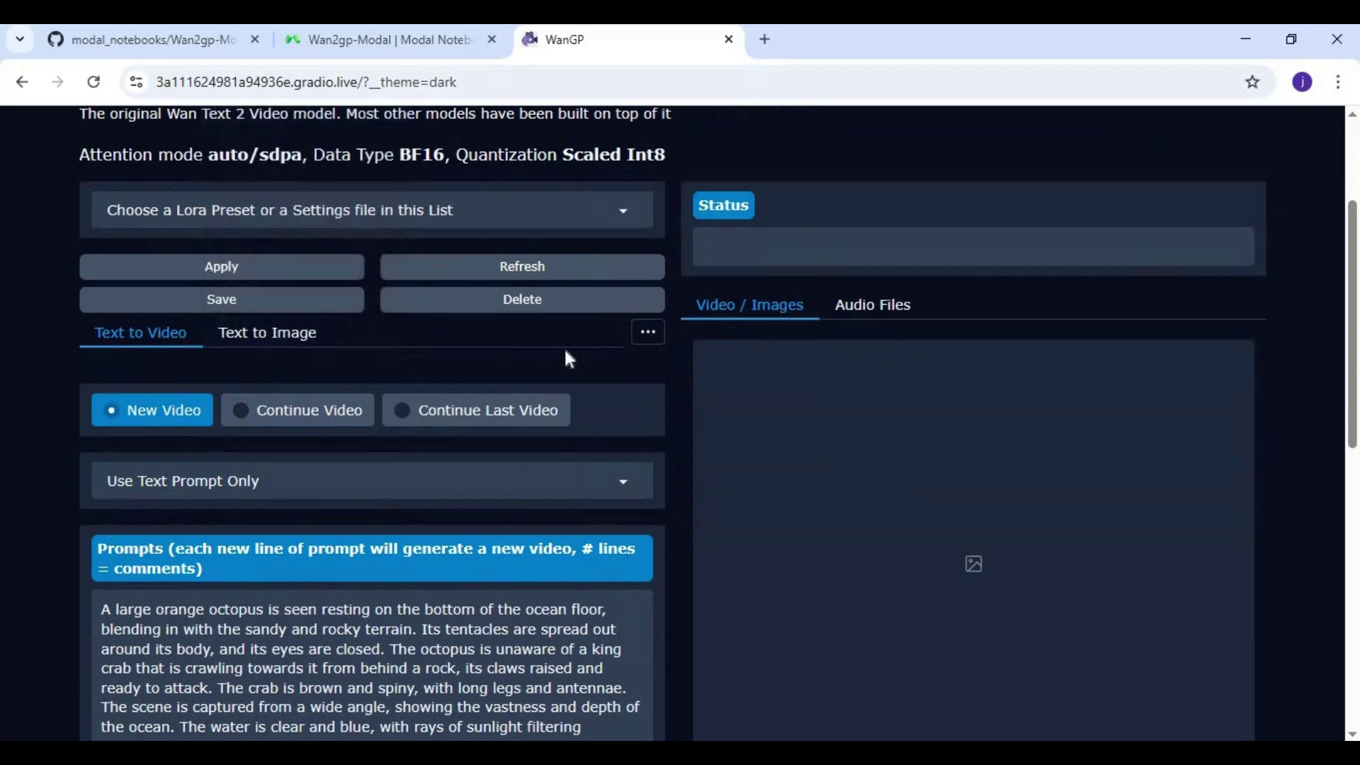
scroll(545, 336, up, 3)
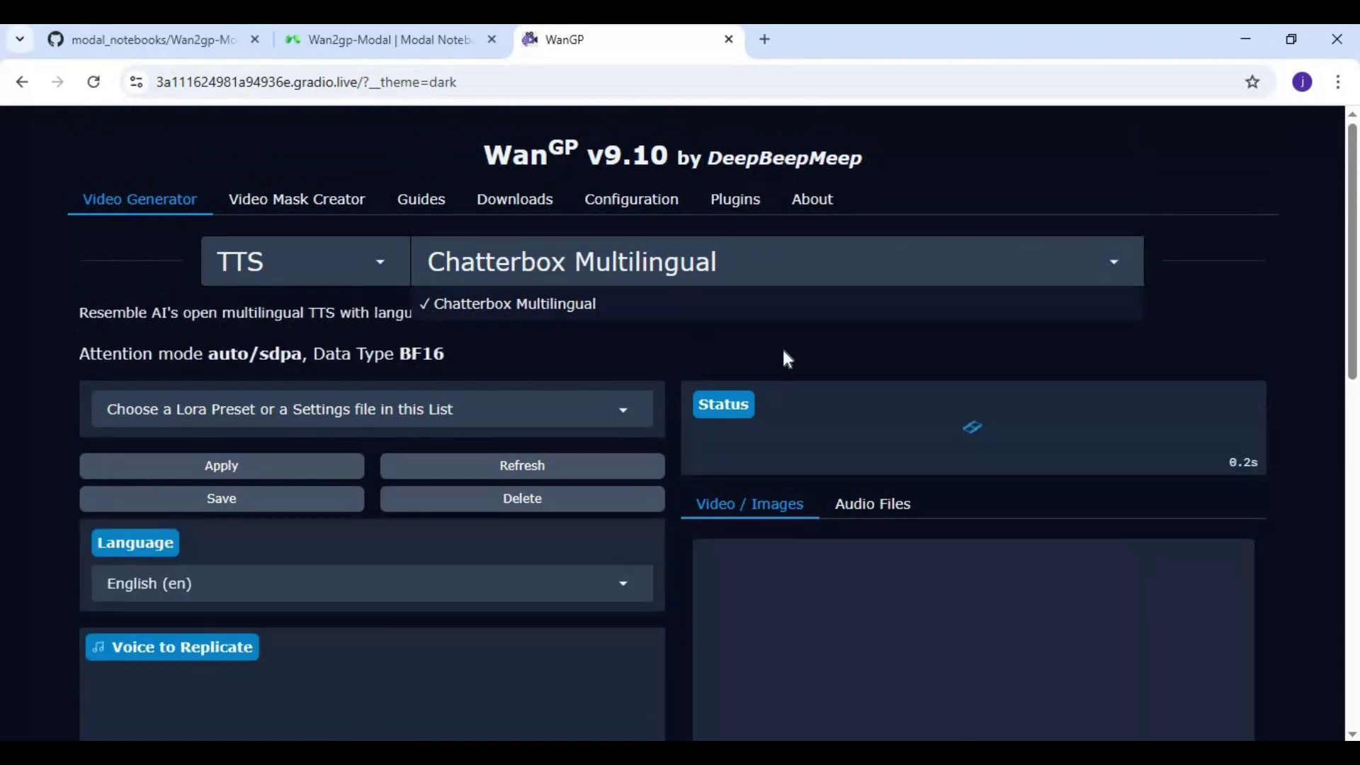
scroll(589, 378, down, 2)
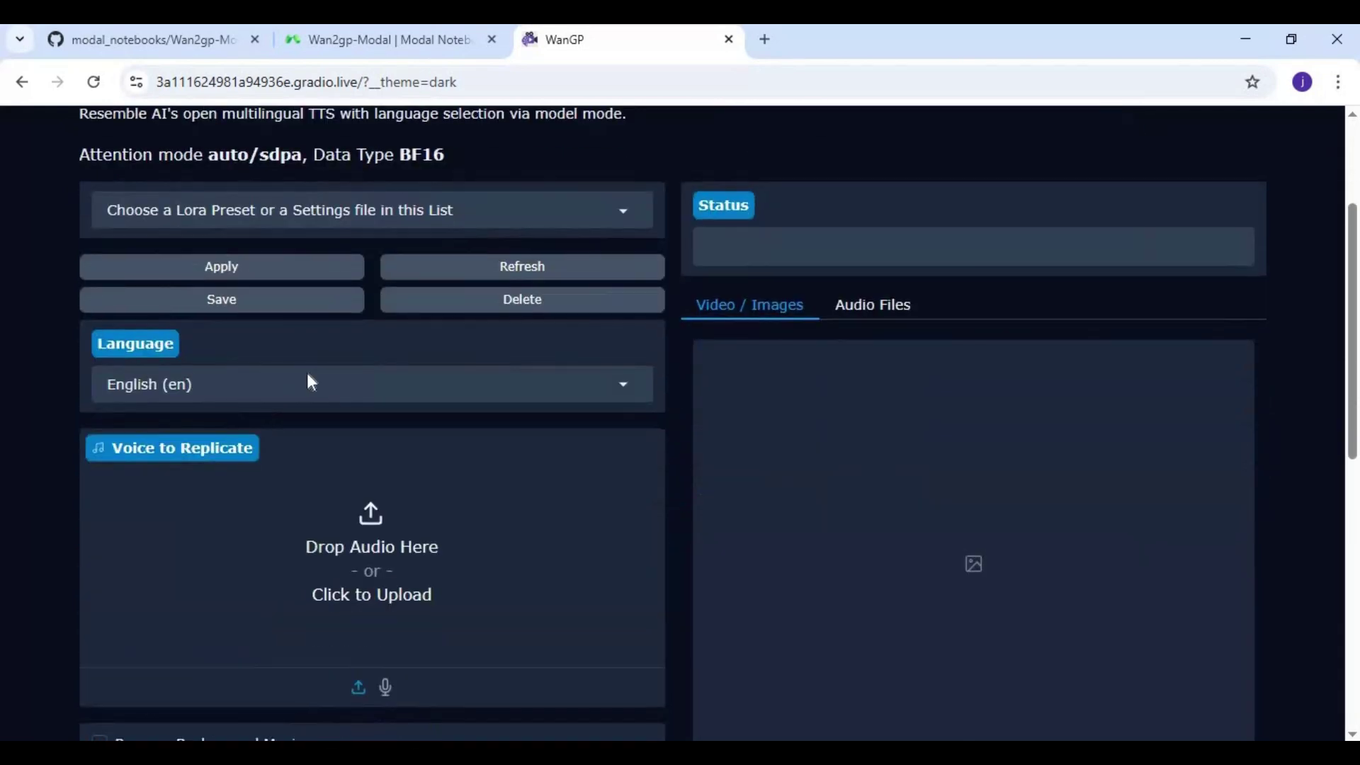
Browse the TTS speech languages keeping English, then switch the family back to Wan2.1.
click(306, 384)
scroll(367, 425, down, 3)
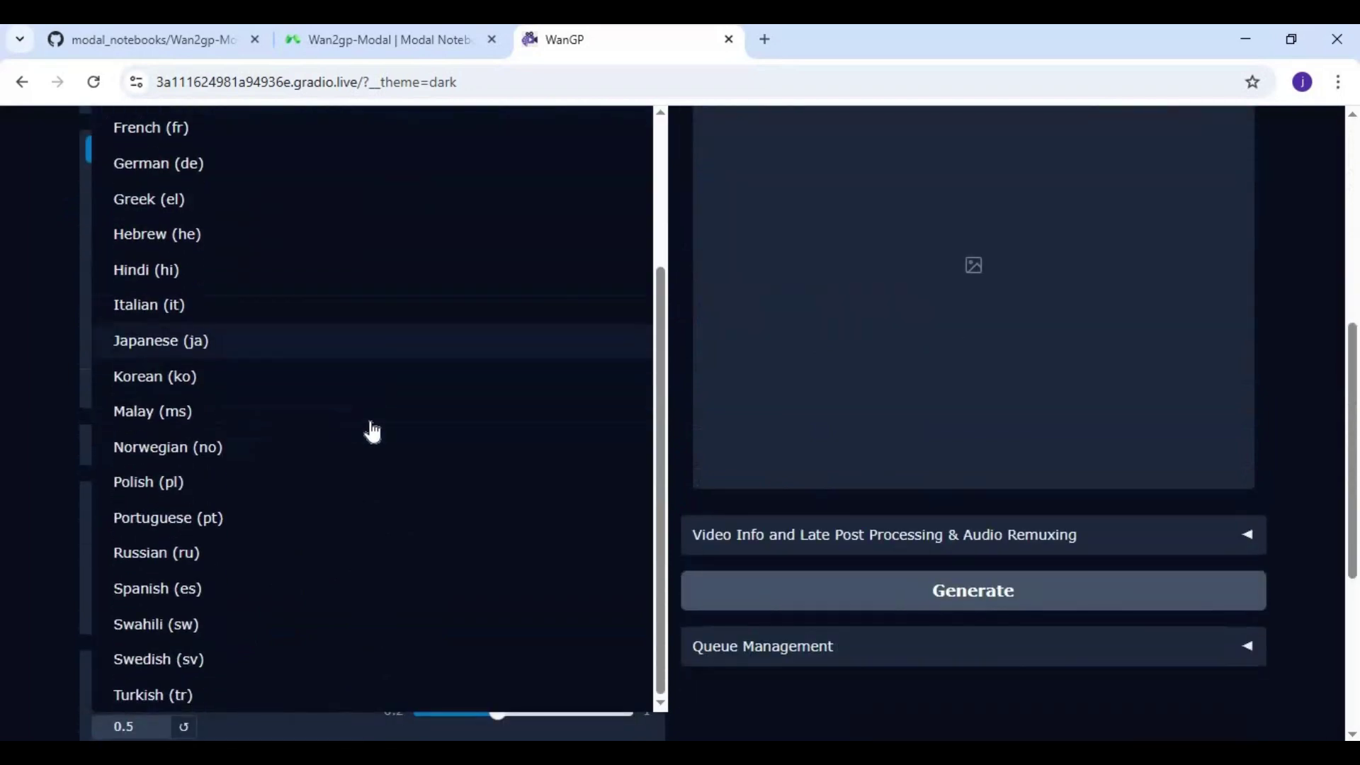
scroll(372, 431, down, 2)
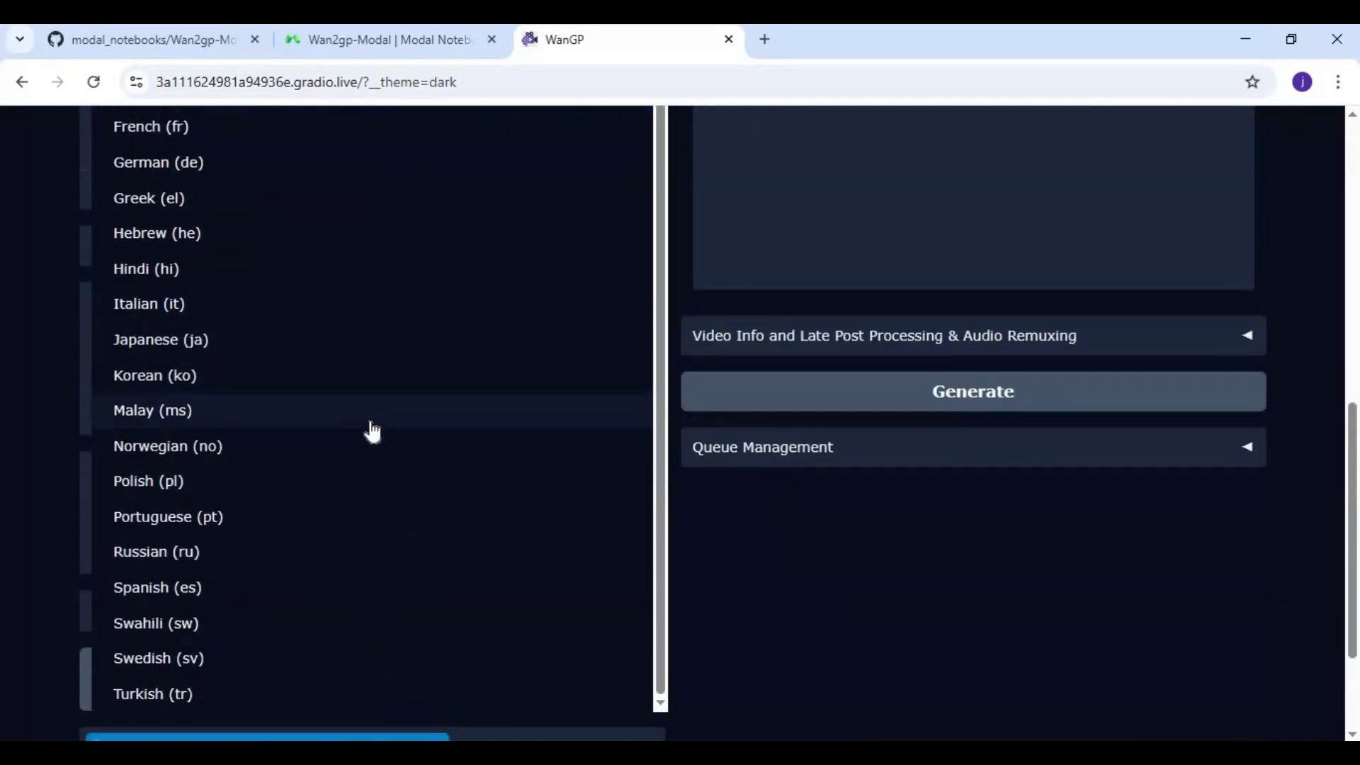
scroll(511, 298, up, 2)
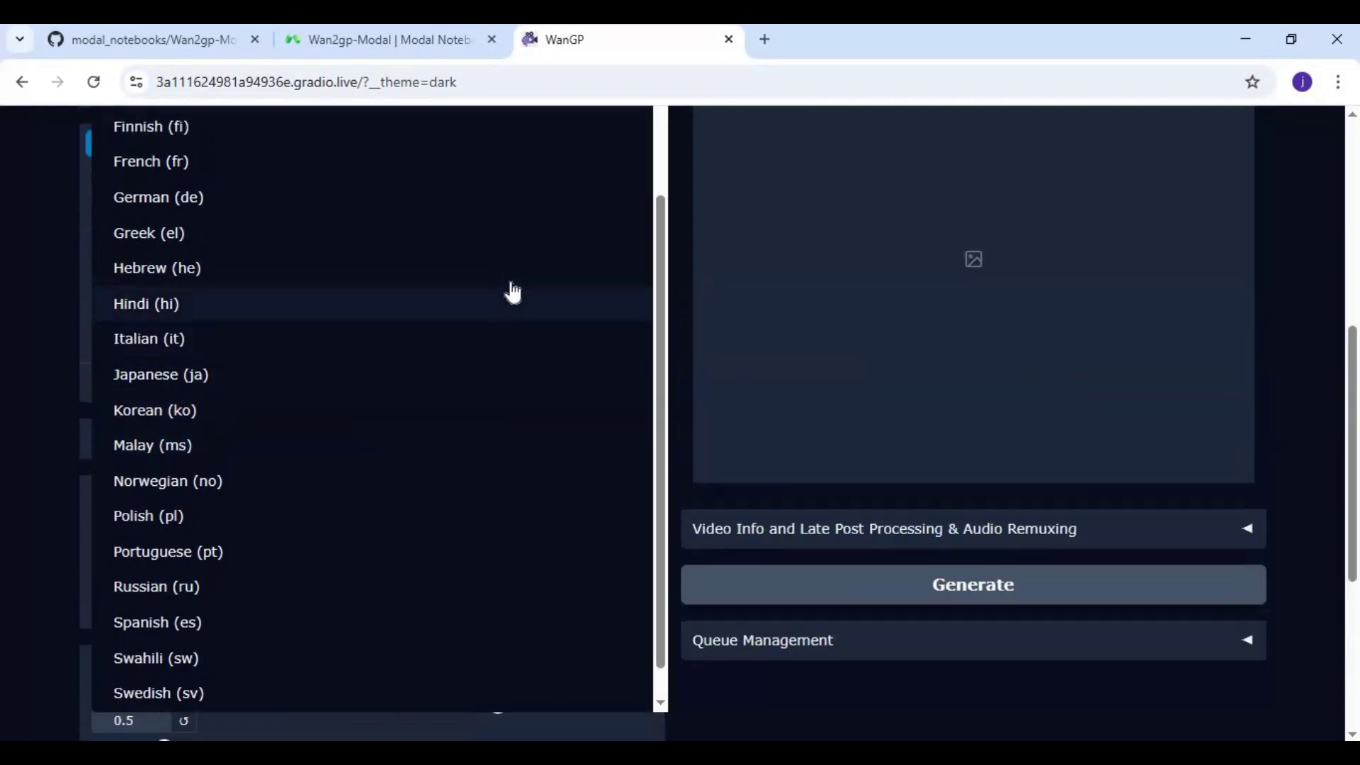
click(43, 355)
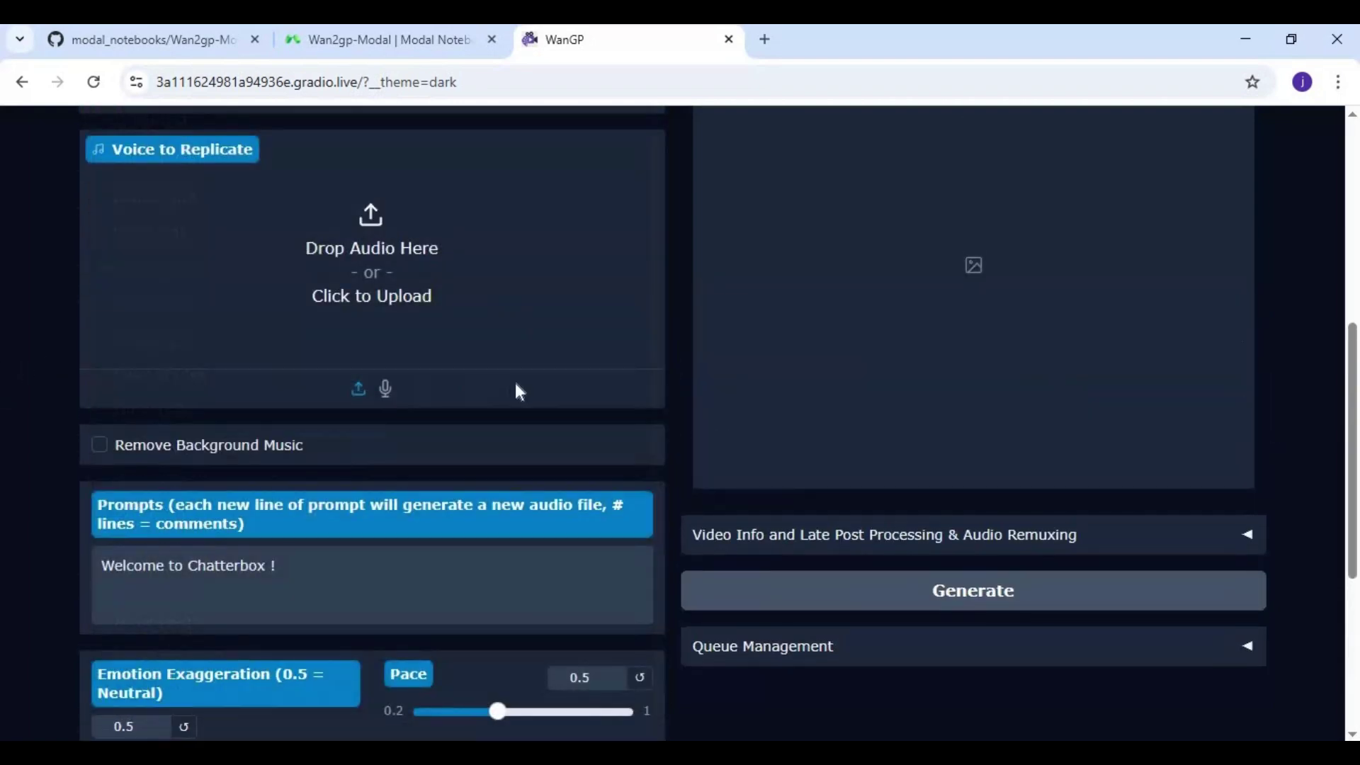
scroll(516, 389, down, 3)
scroll(516, 389, down, 1)
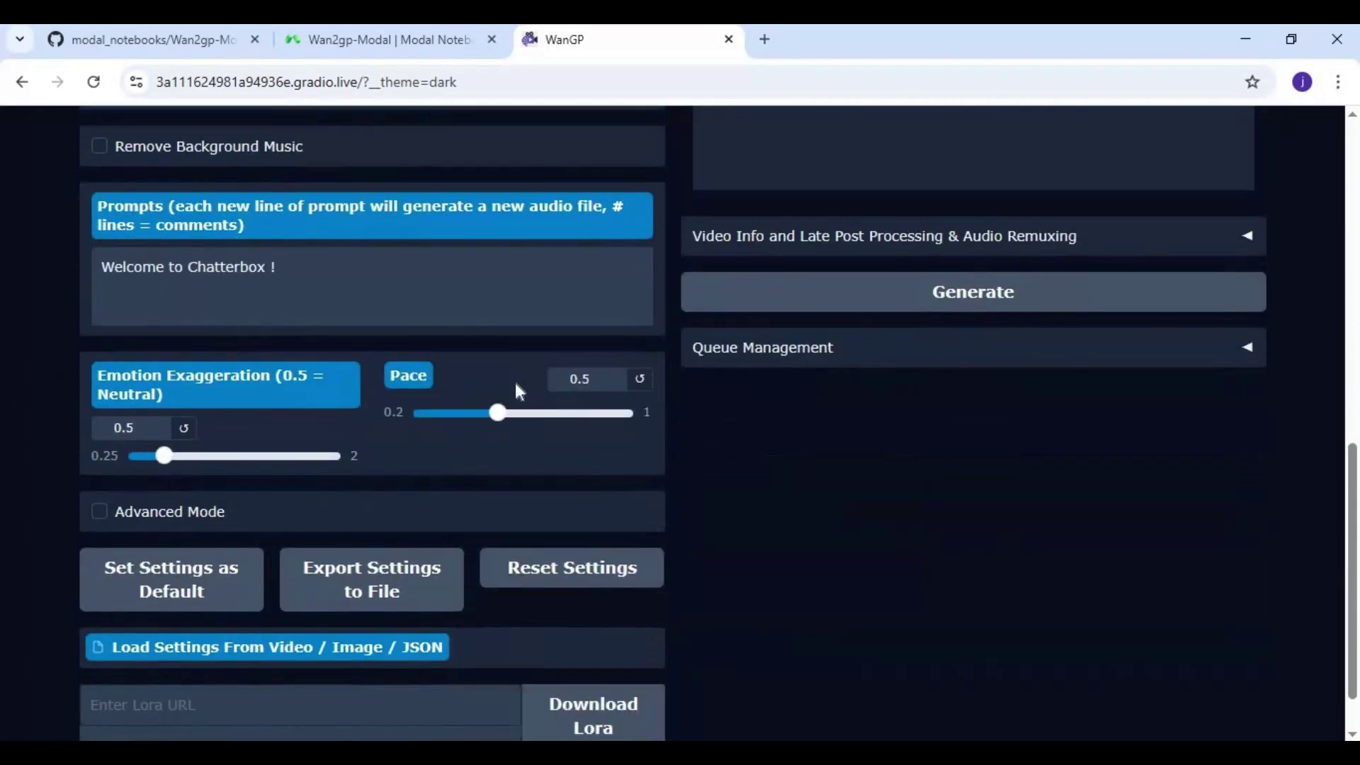
scroll(516, 383, up, 1)
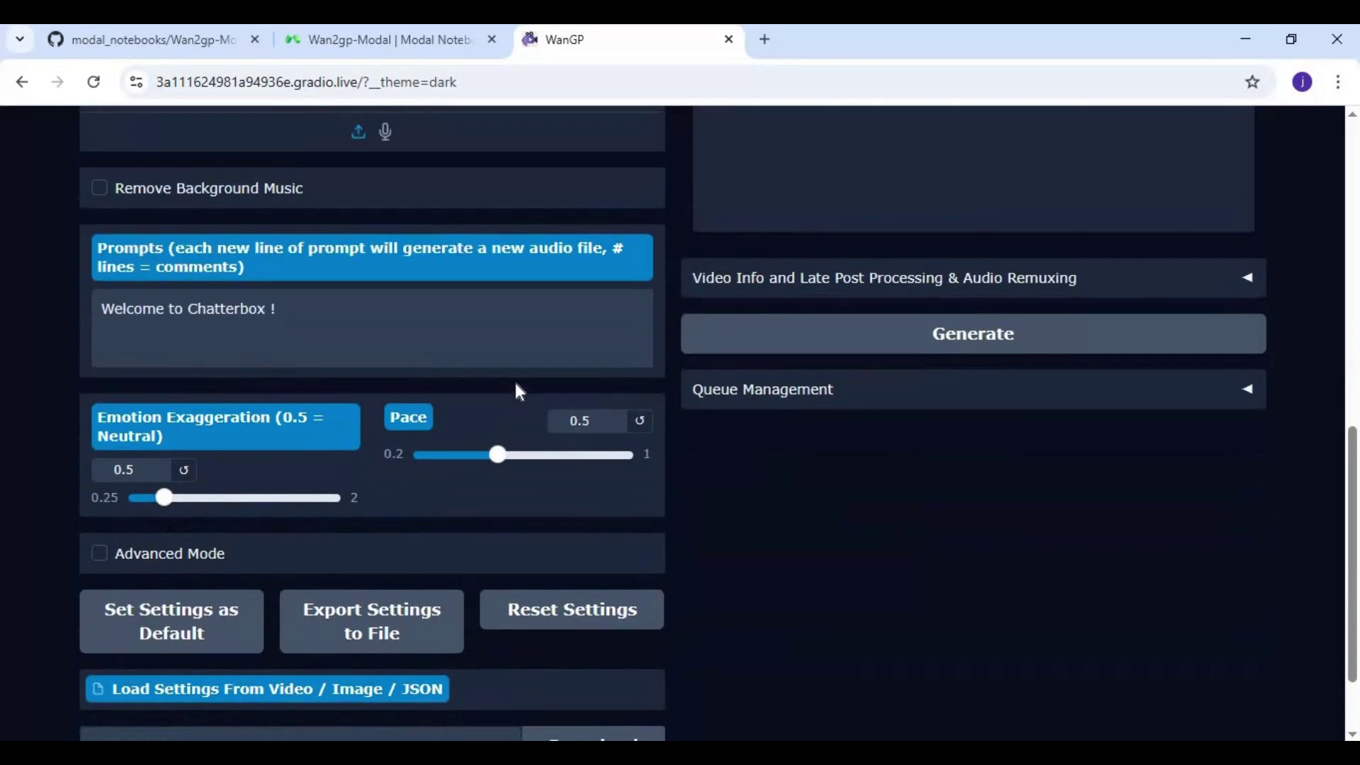
scroll(515, 383, up, 8)
click(298, 261)
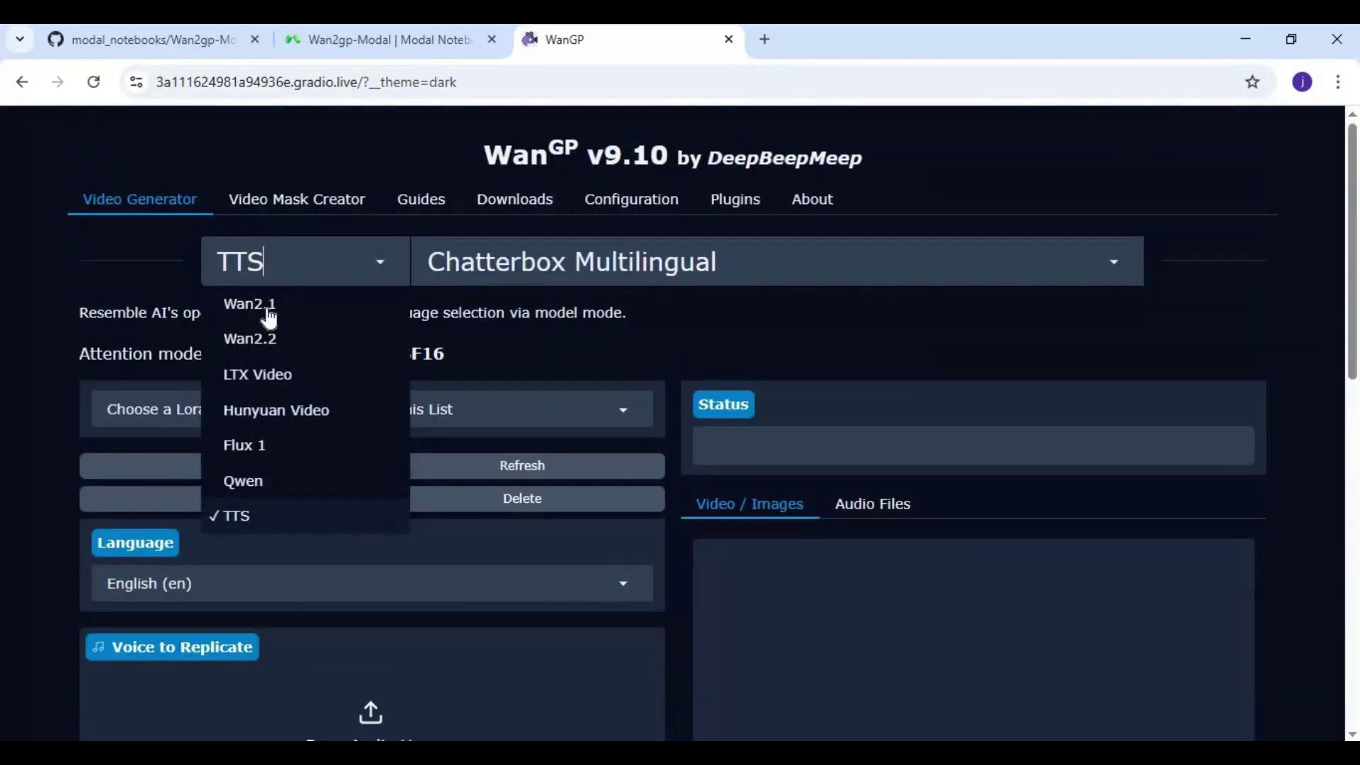
click(255, 306)
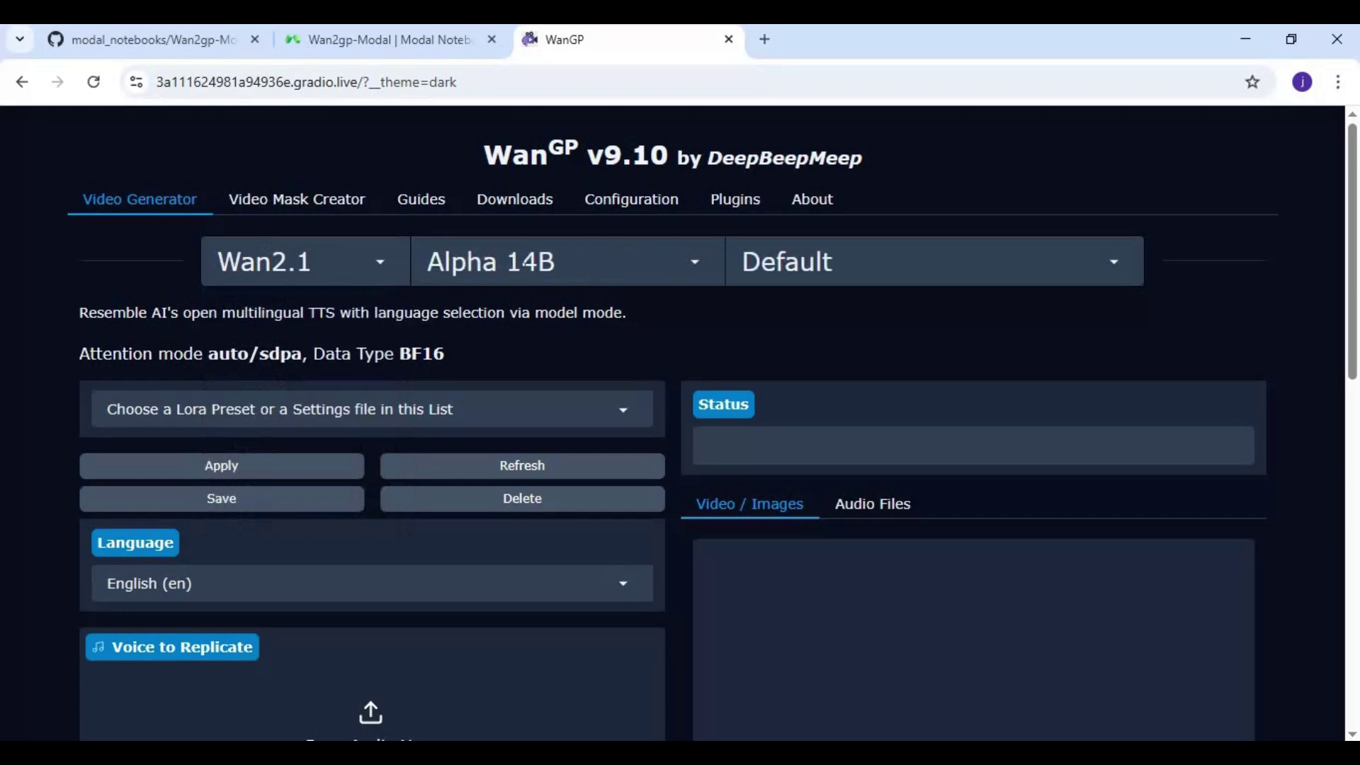
Choose the Alpha 14B model under Wan2.1 and keep the Default settings profile.
click(558, 261)
click(463, 303)
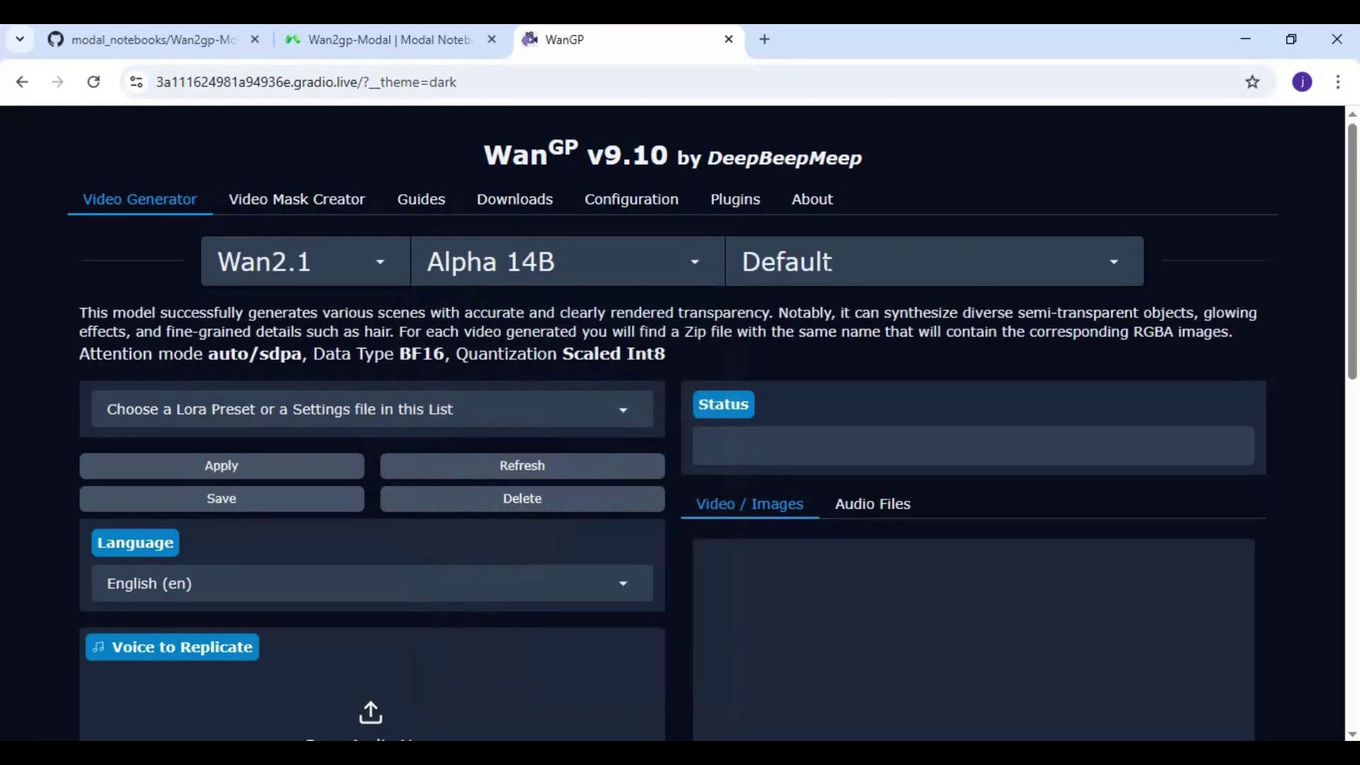
click(925, 262)
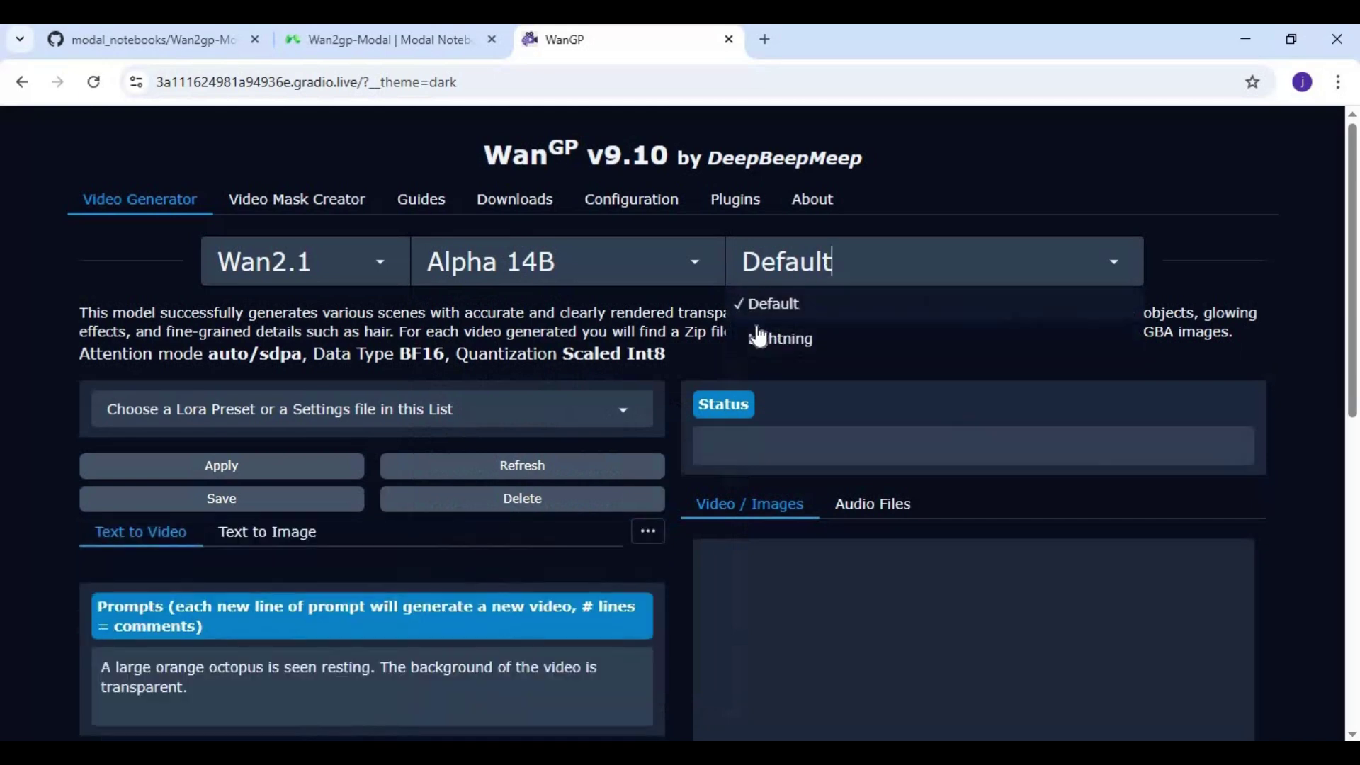
click(760, 306)
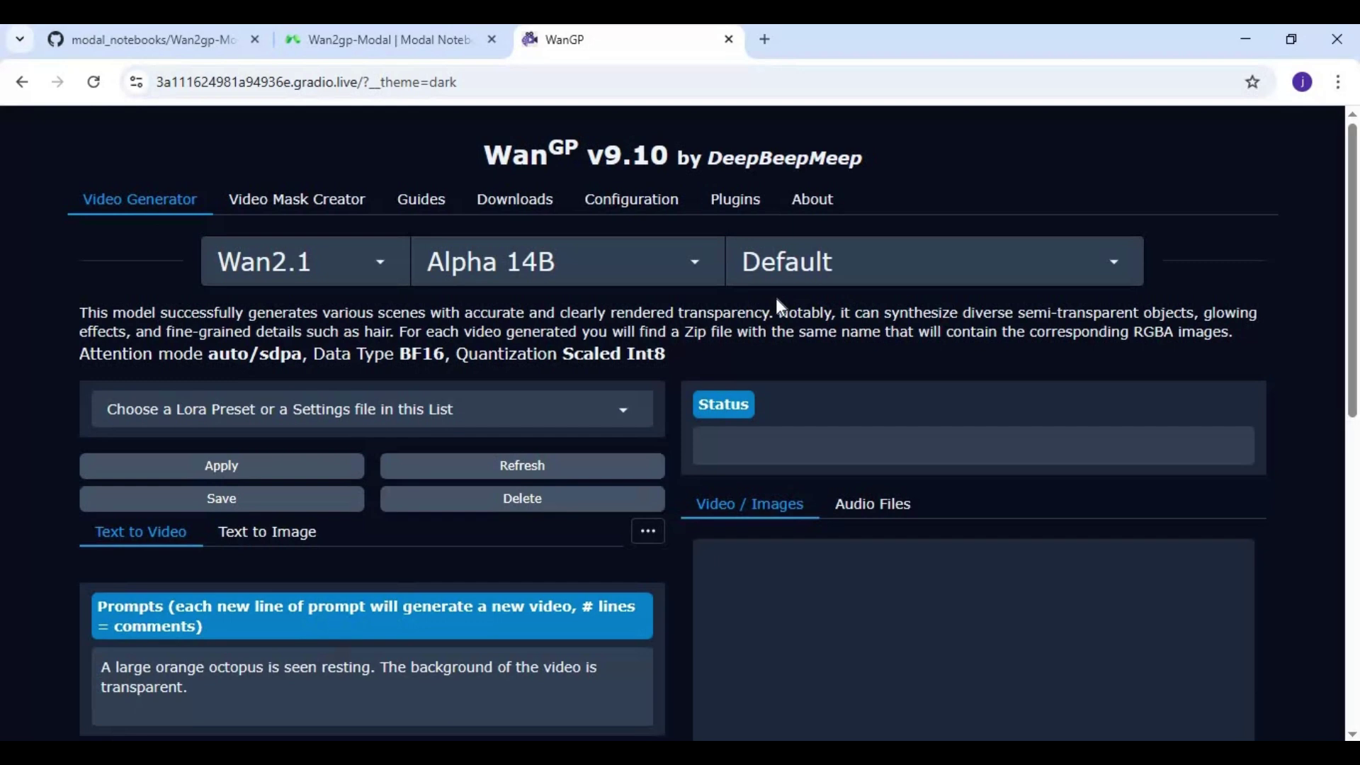
scroll(775, 298, down, 3)
scroll(775, 298, down, 2)
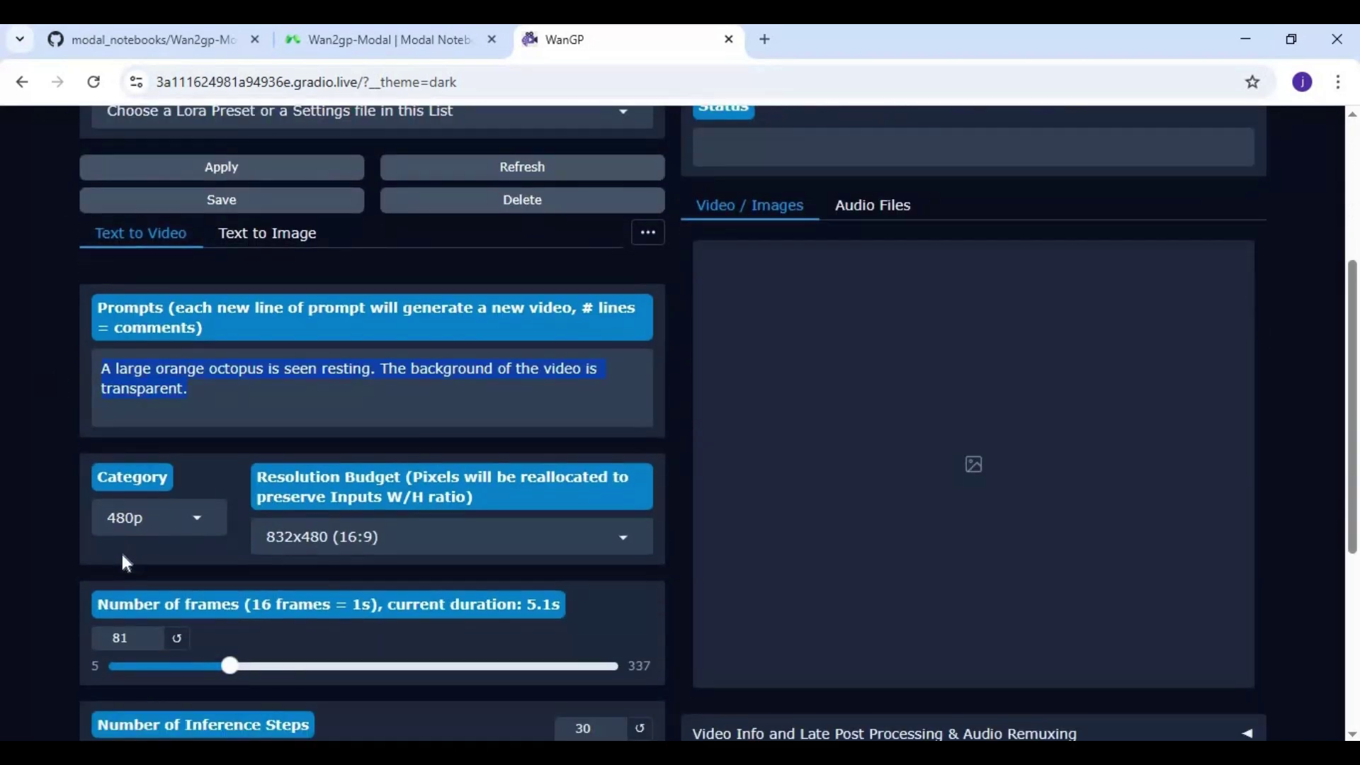
Review the resolution options, leaving the resolution unchanged and the category at 480p.
click(447, 535)
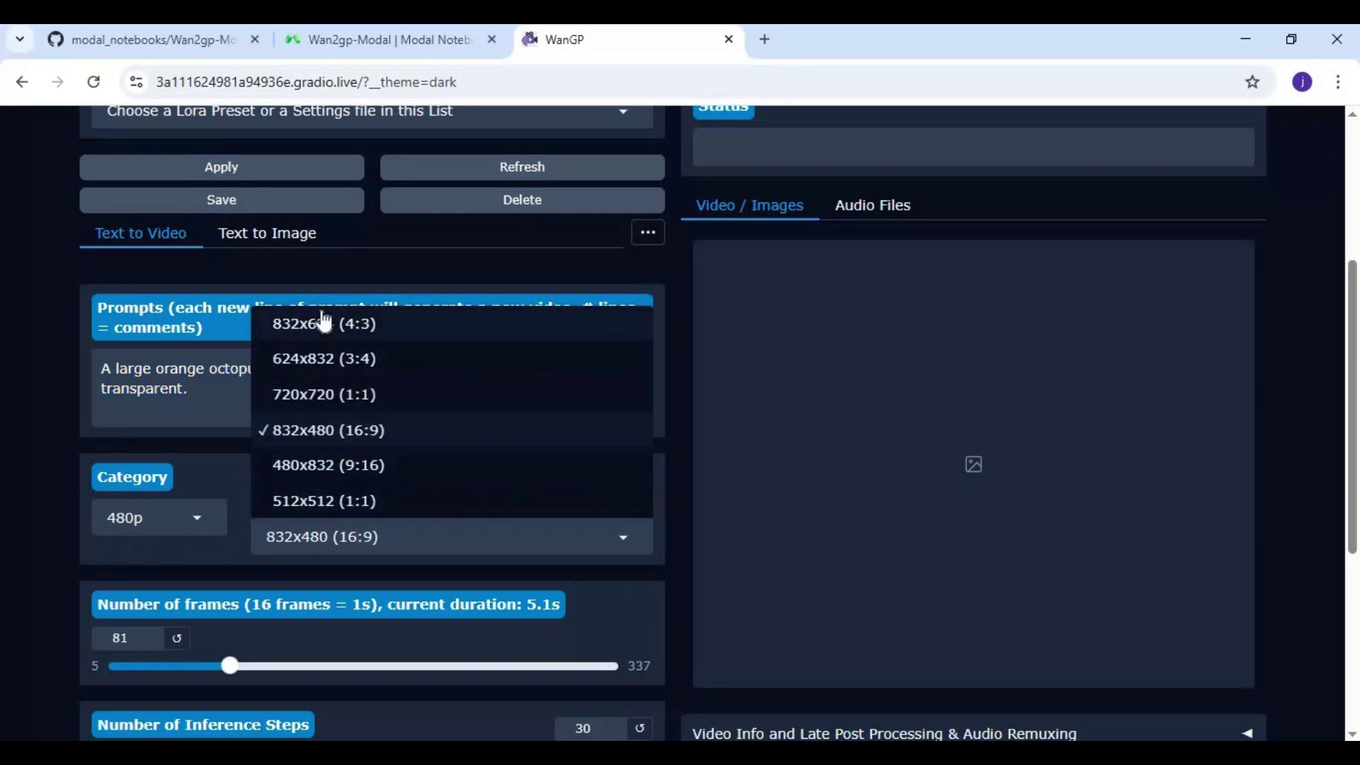
click(79, 513)
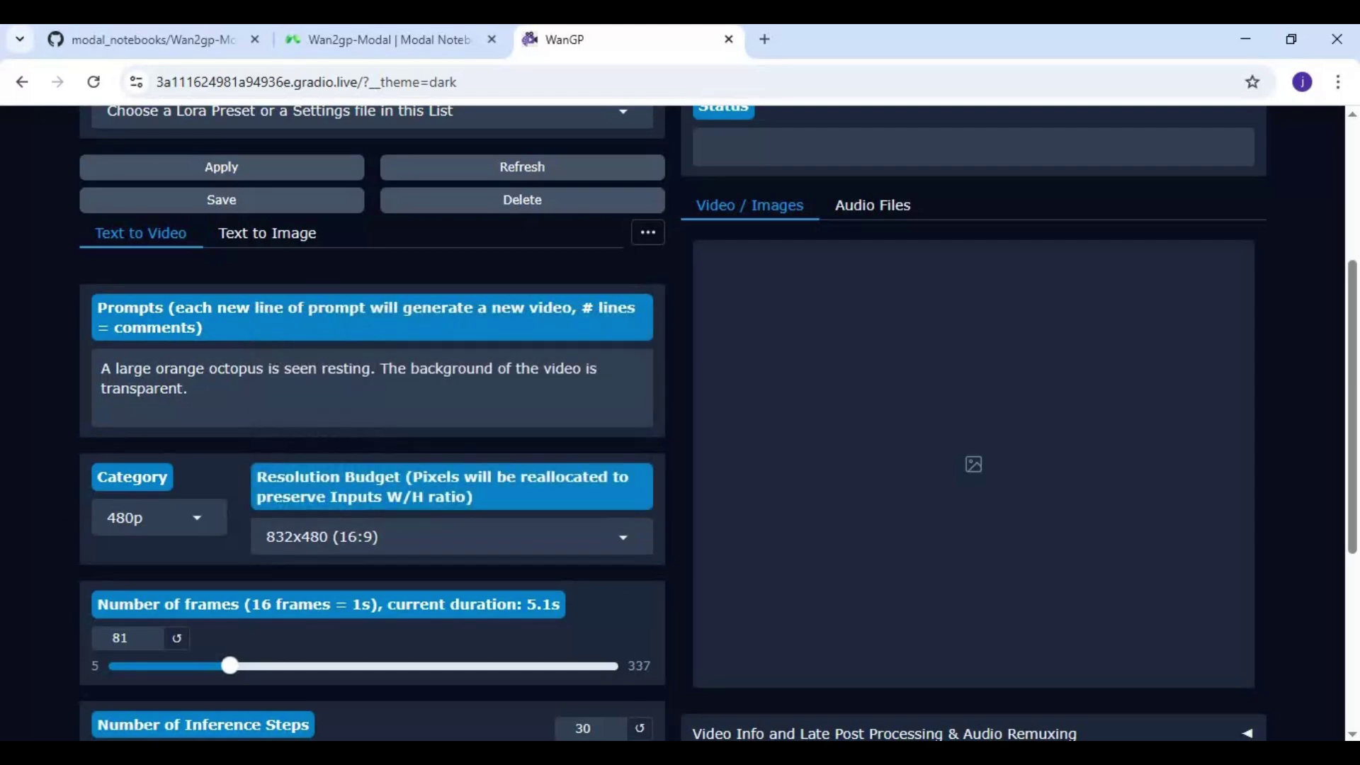
click(150, 518)
click(23, 515)
scroll(584, 564, down, 1)
scroll(426, 584, down, 1)
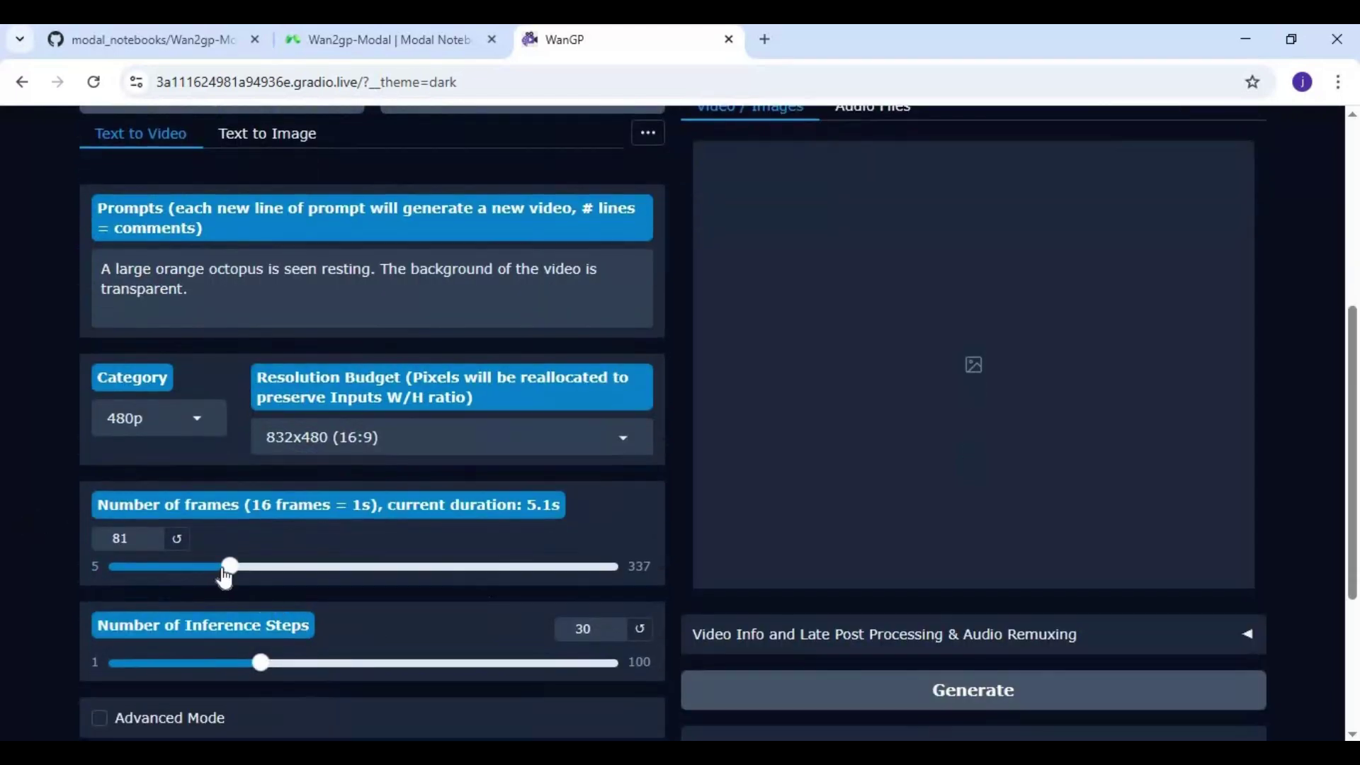
Set the number of frames to 65 for a 4.1-second clip.
drag(230, 567, 659, 567)
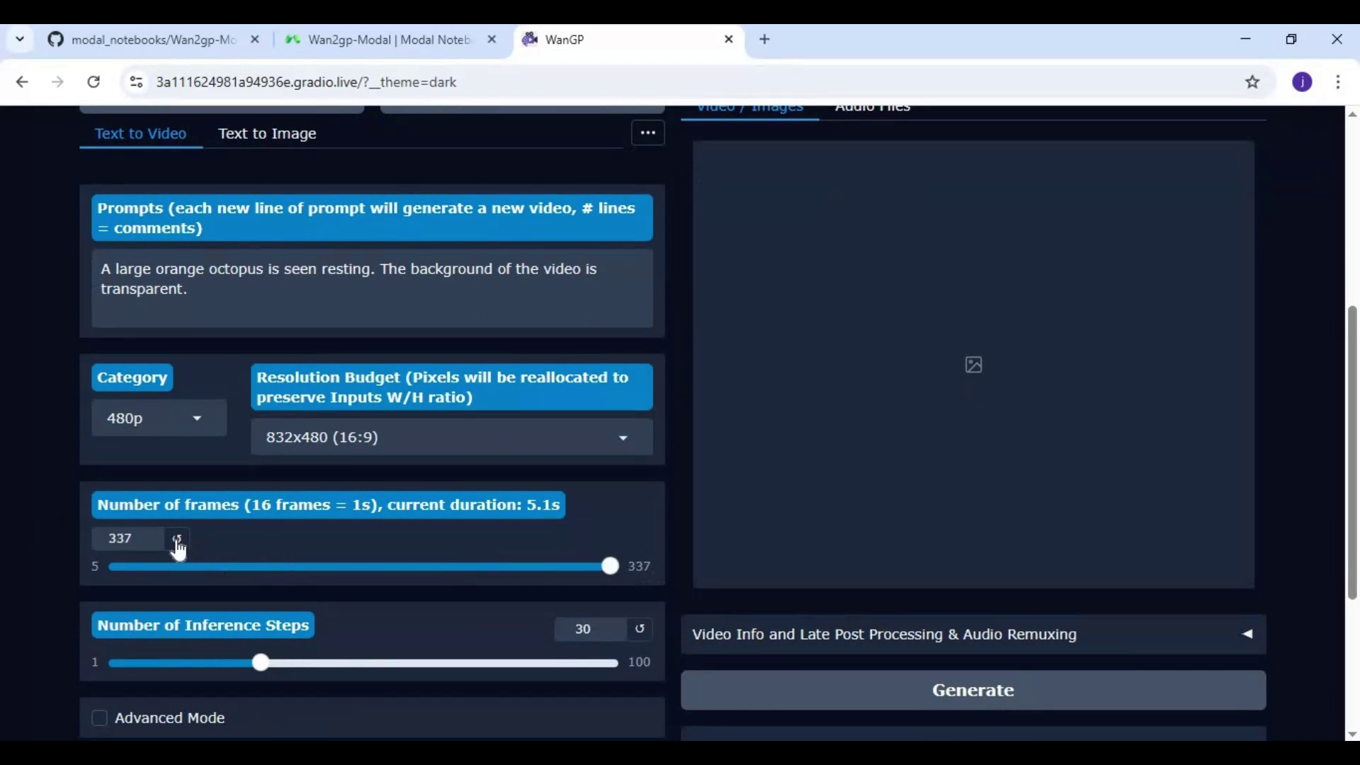
click(112, 567)
drag(115, 567, 205, 573)
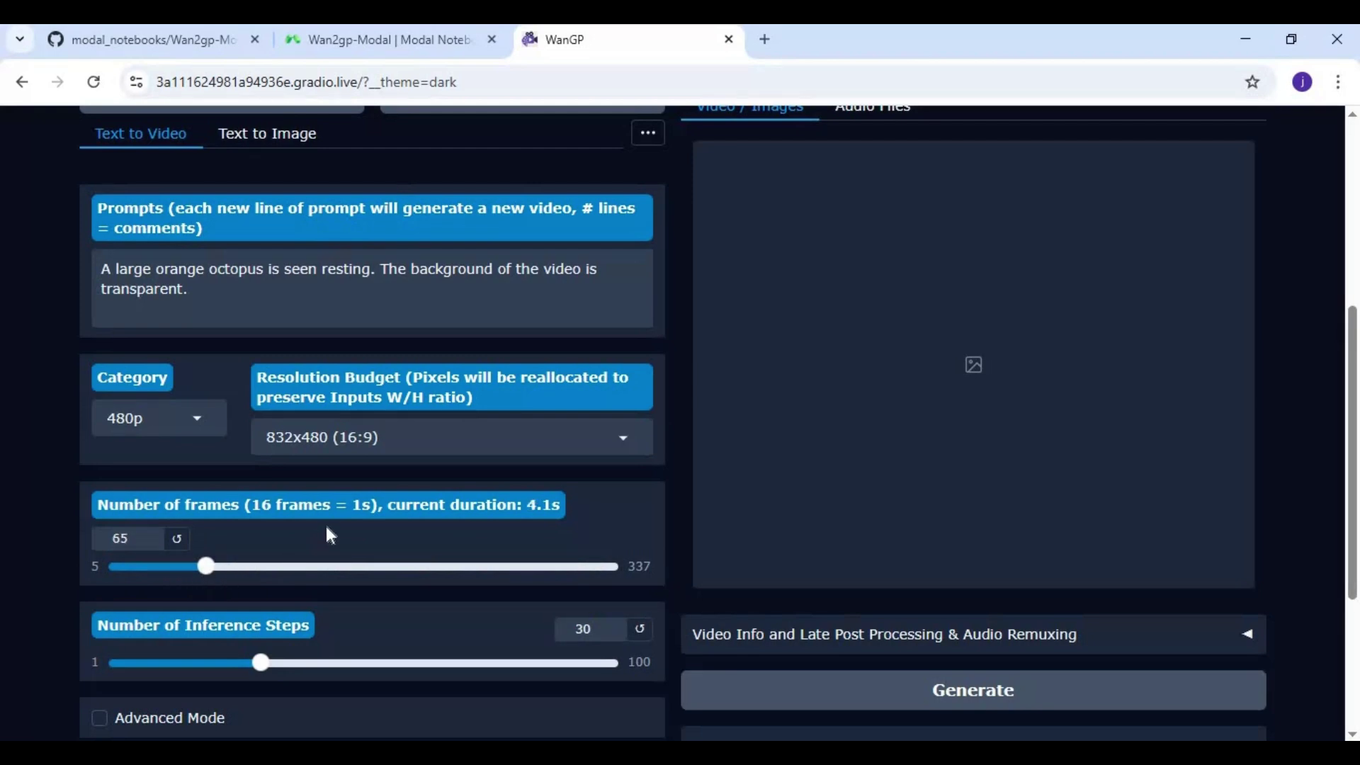
scroll(326, 527, down, 2)
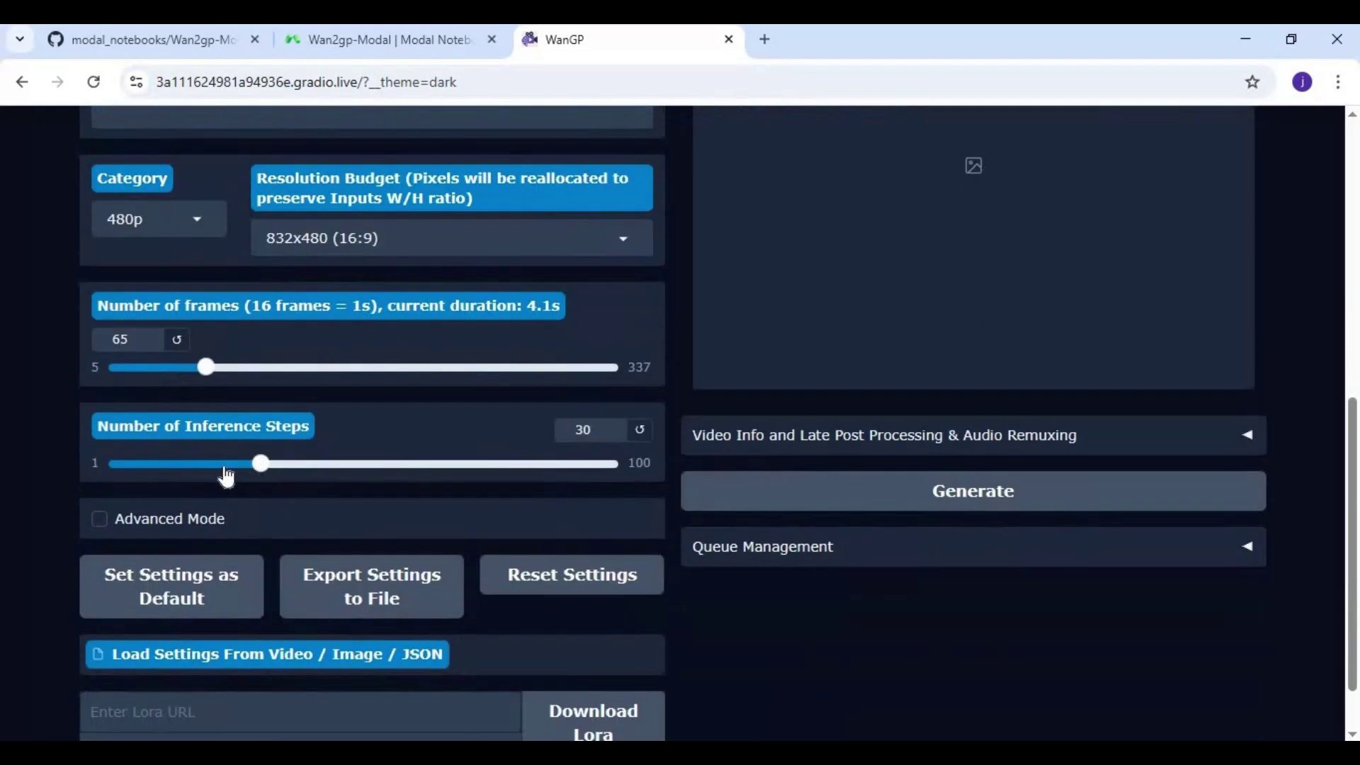
Lower inference steps to 20 and generate the octopus video, checking the Modal notebook meanwhile.
drag(261, 464, 219, 467)
scroll(282, 457, down, 1)
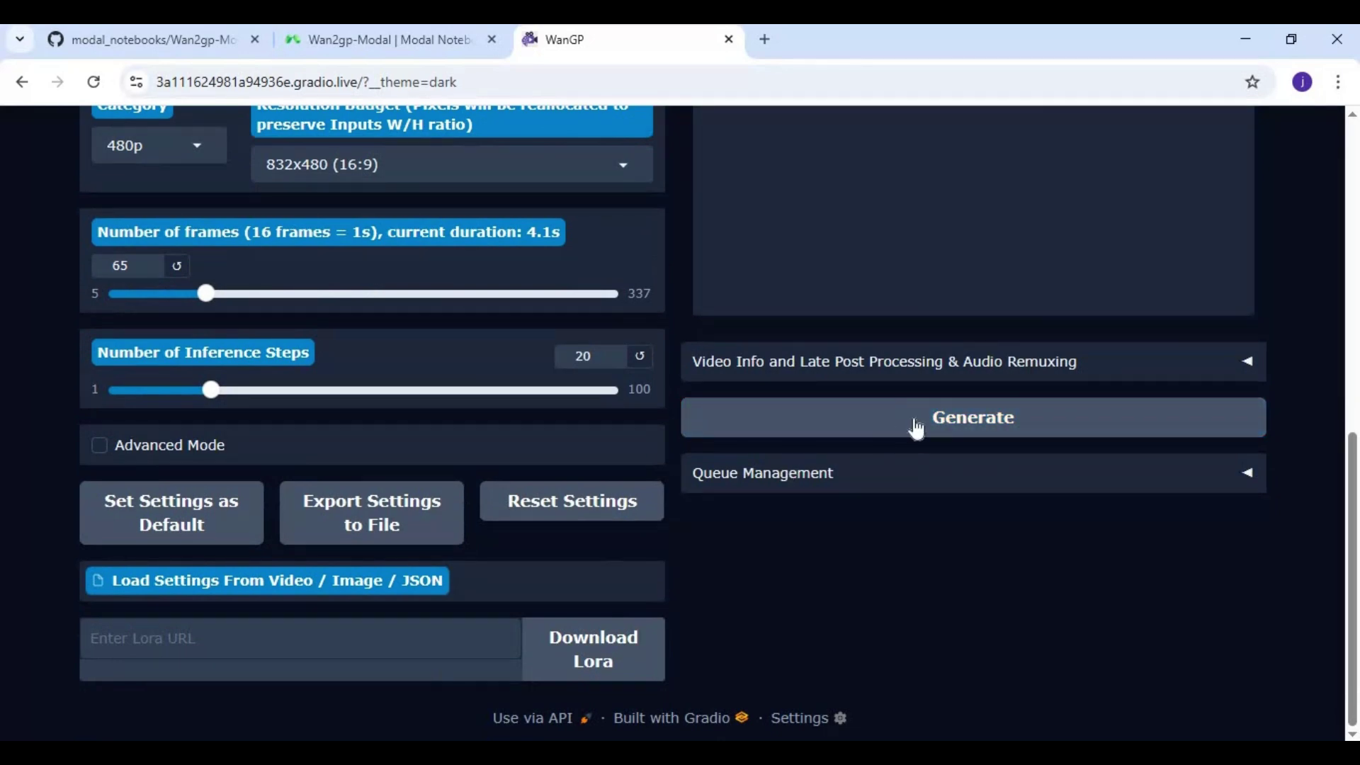
scroll(916, 427, up, 2)
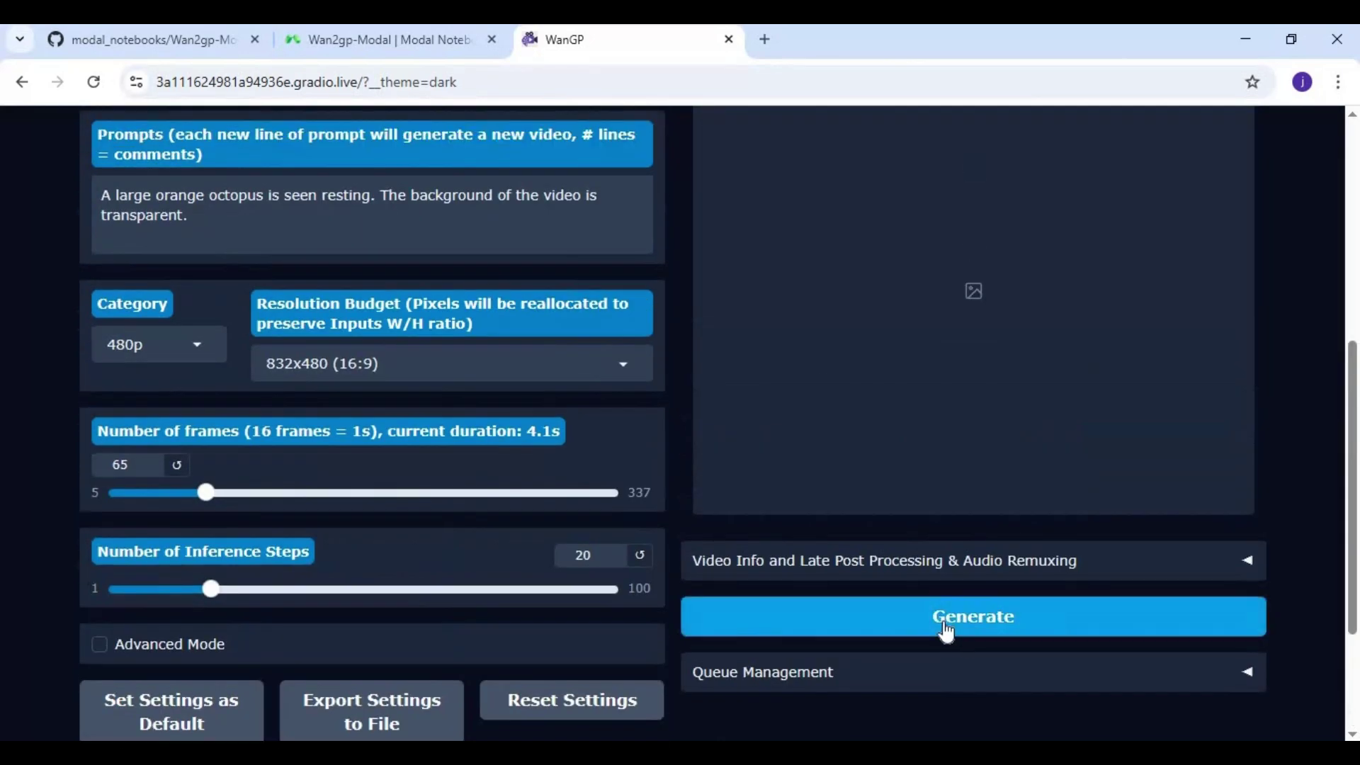
click(946, 627)
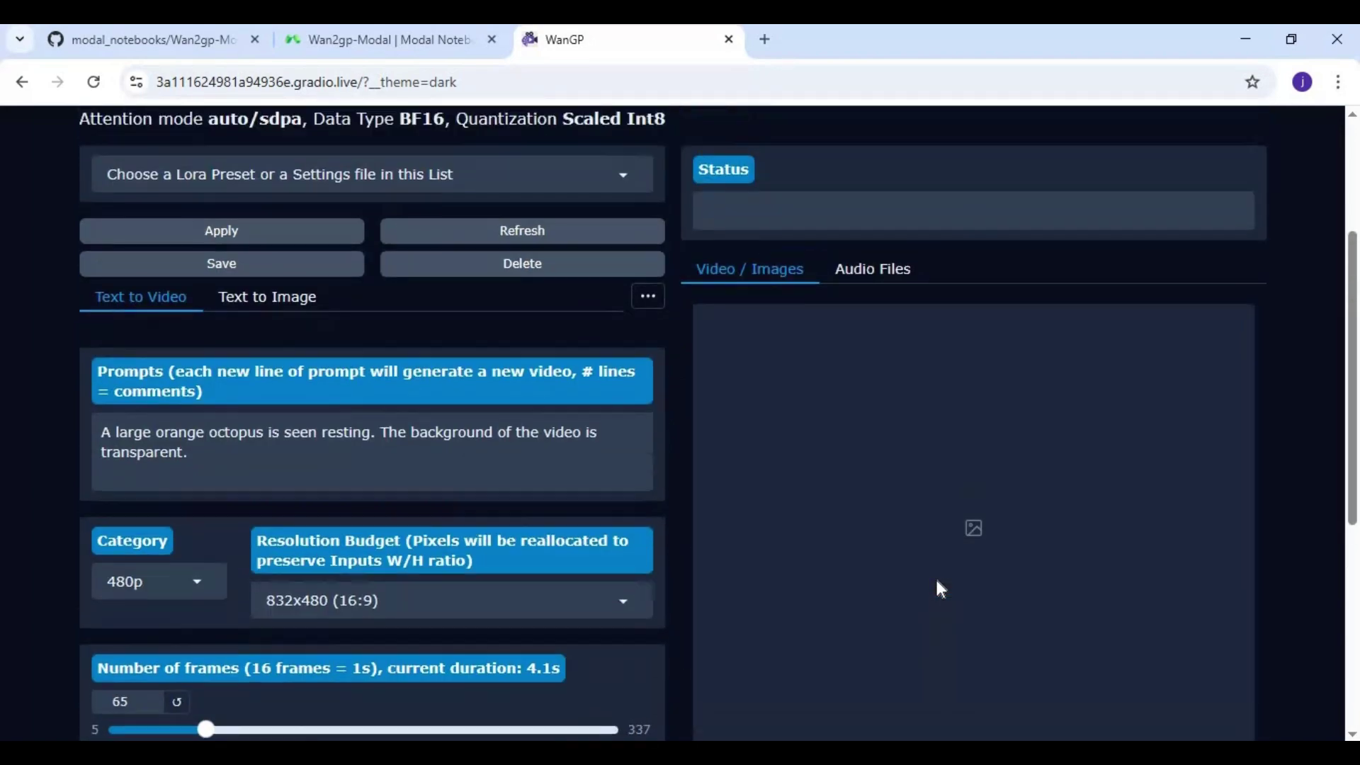
scroll(936, 577, up, 3)
scroll(935, 577, down, 1)
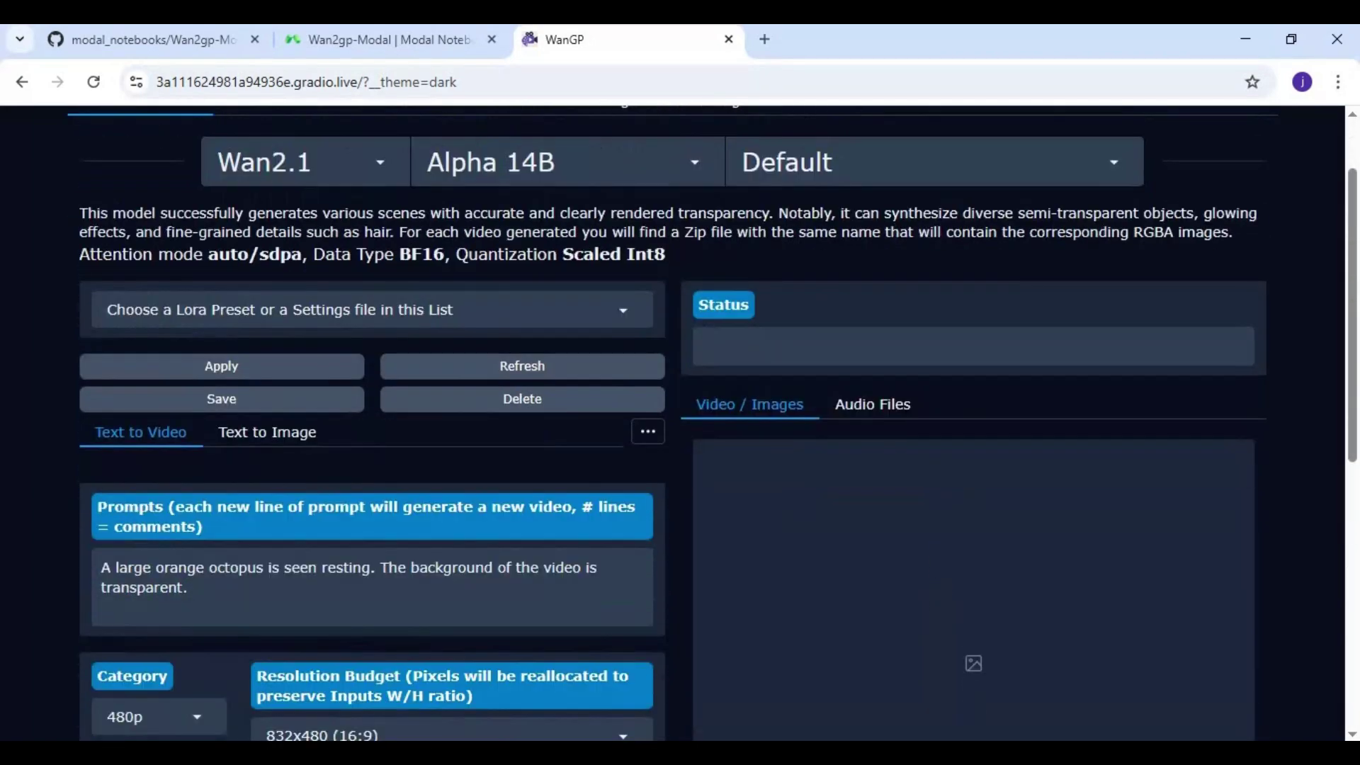
click(388, 40)
scroll(744, 404, down, 2)
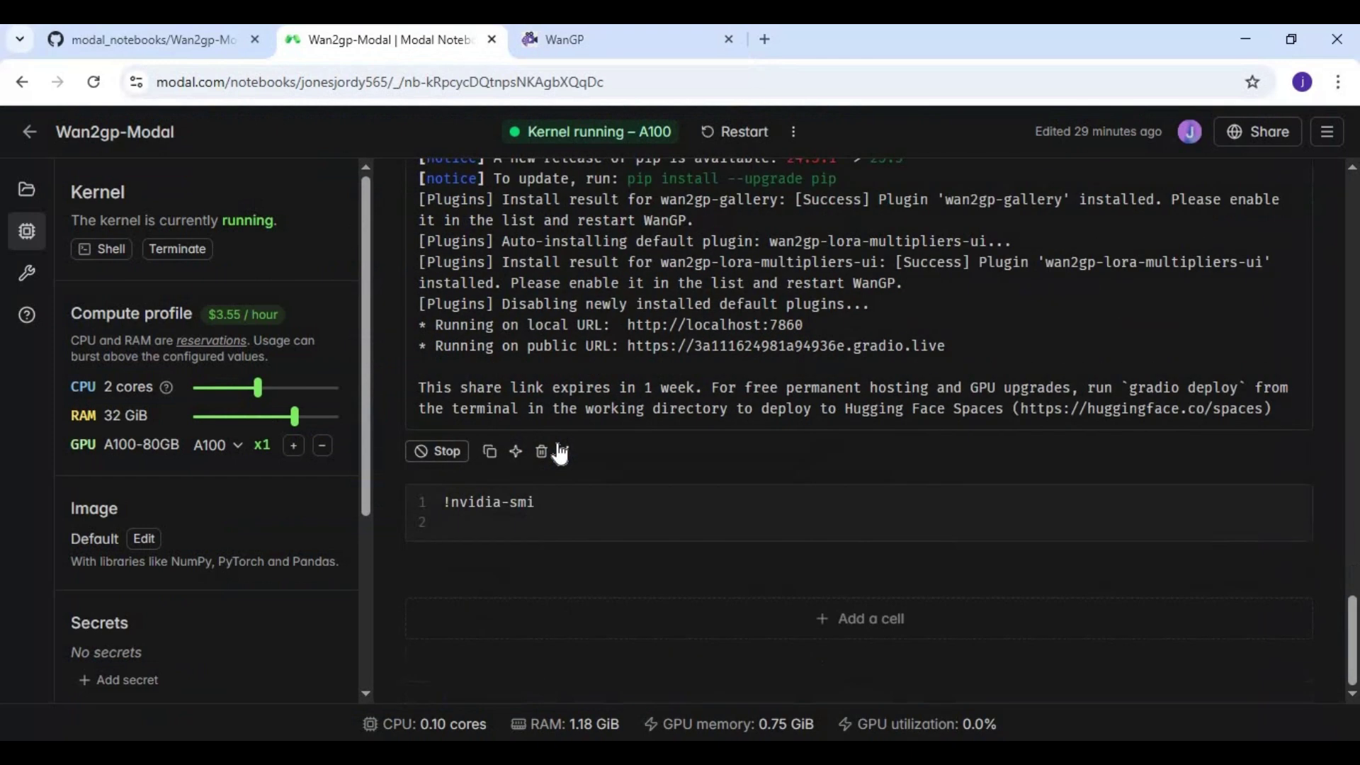
scroll(744, 404, up, 1)
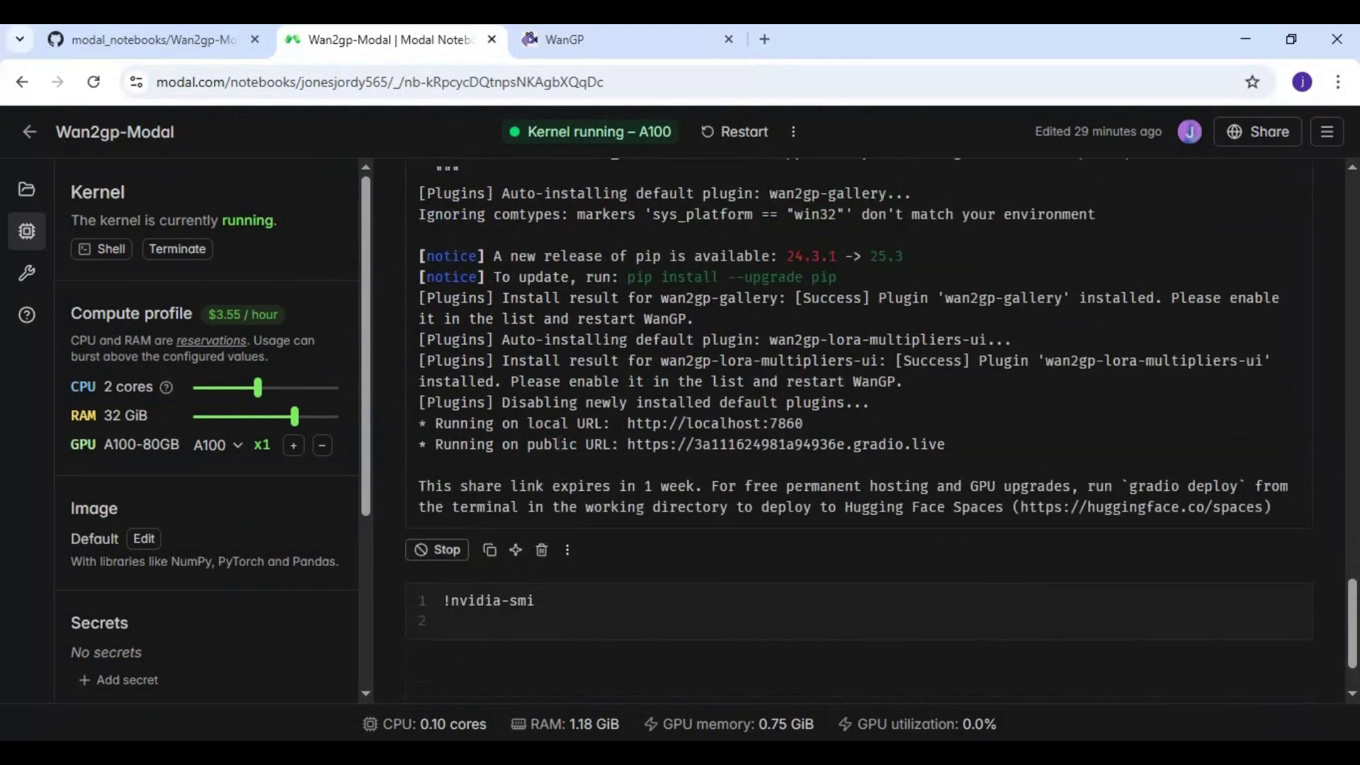
click(572, 41)
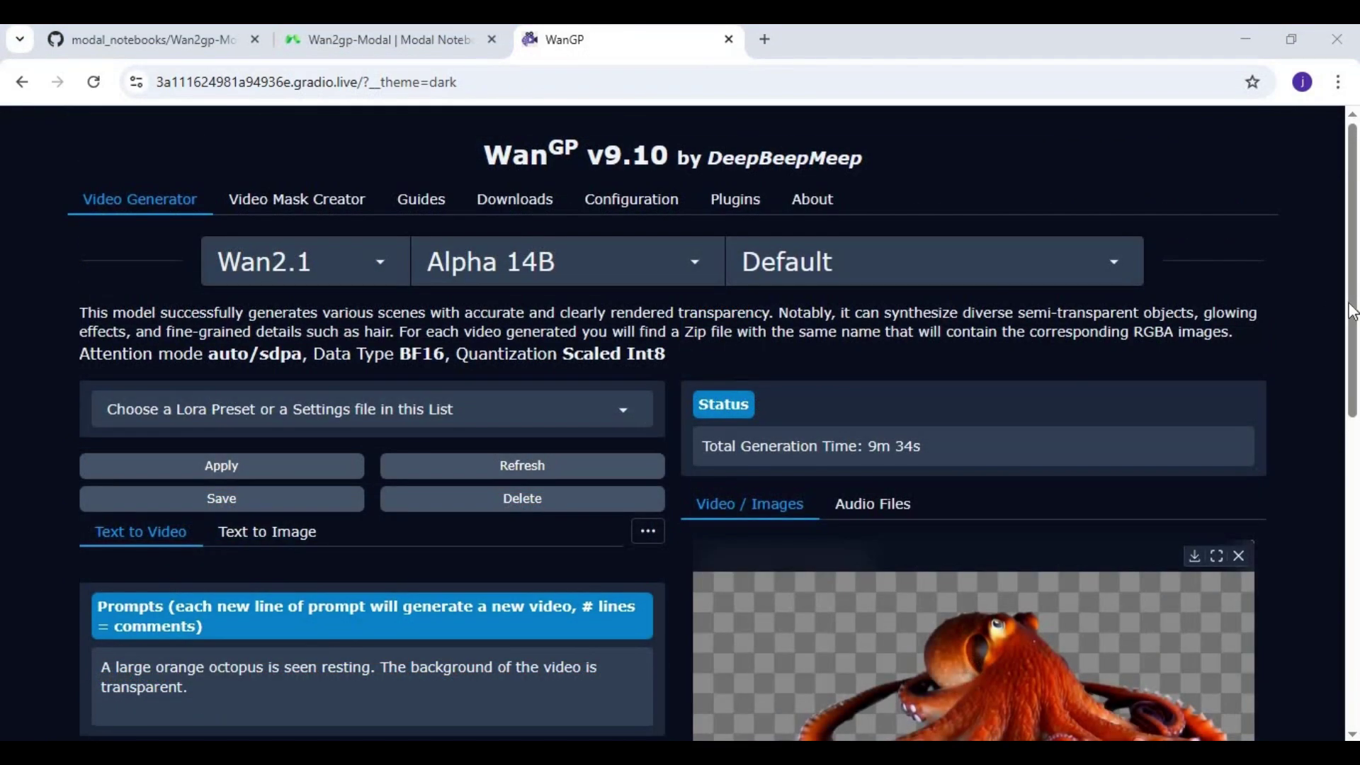
scroll(956, 425, down, 3)
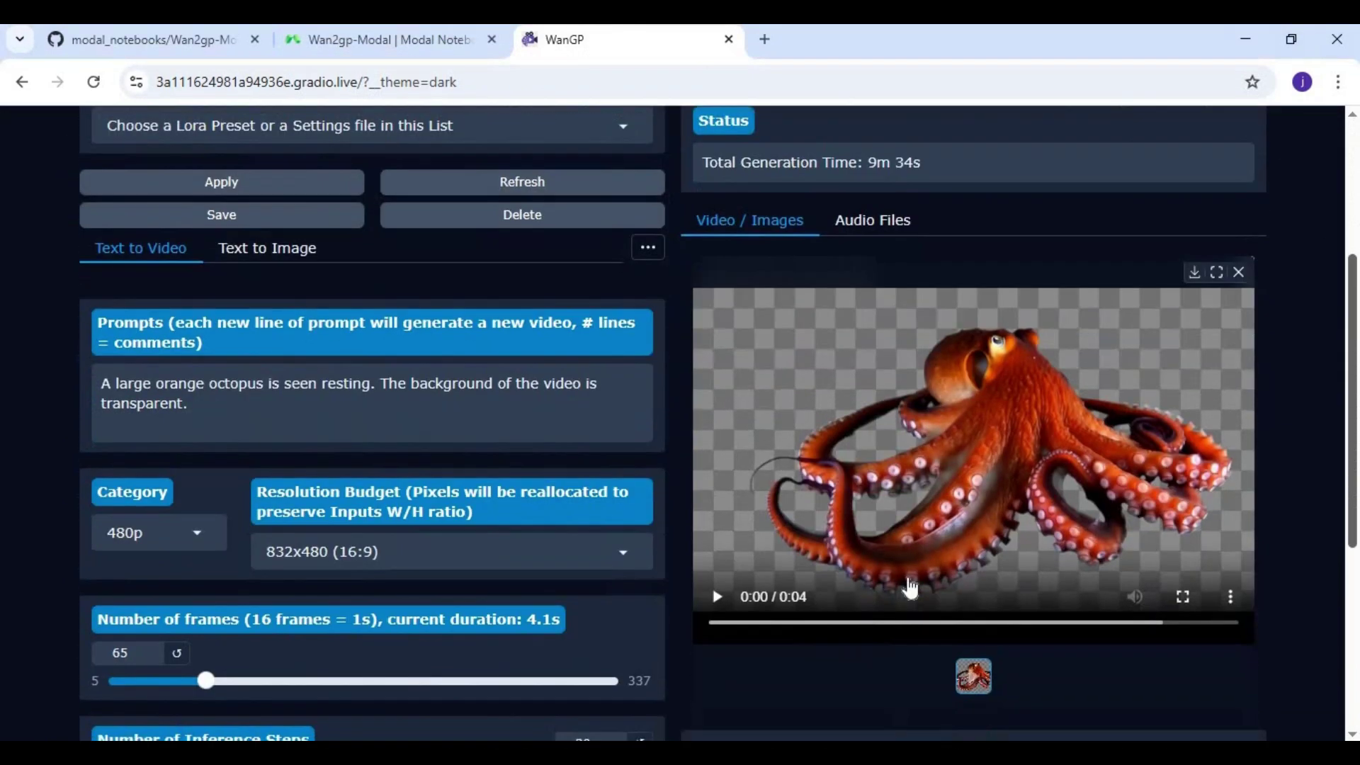
Play the 4-second transparent-background octopus clip to the end.
click(717, 596)
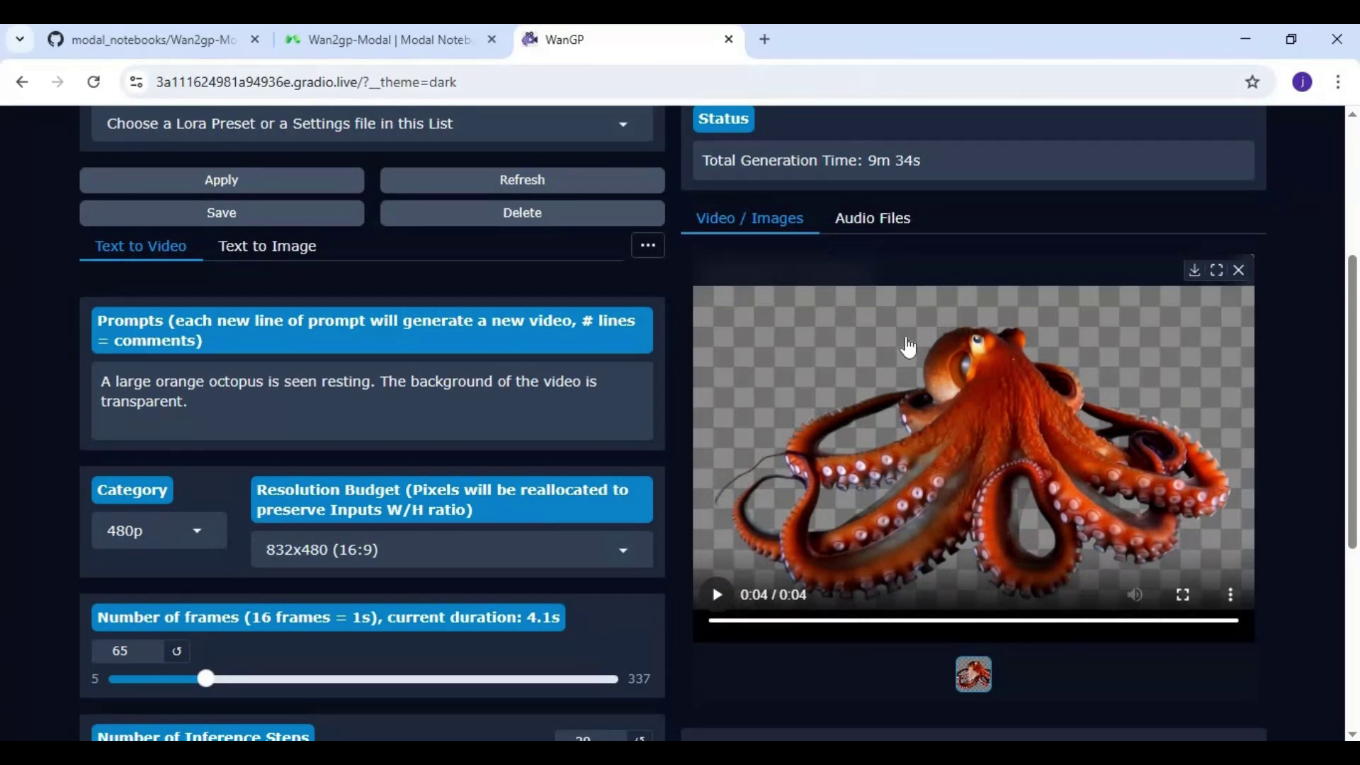
scroll(909, 351, up, 5)
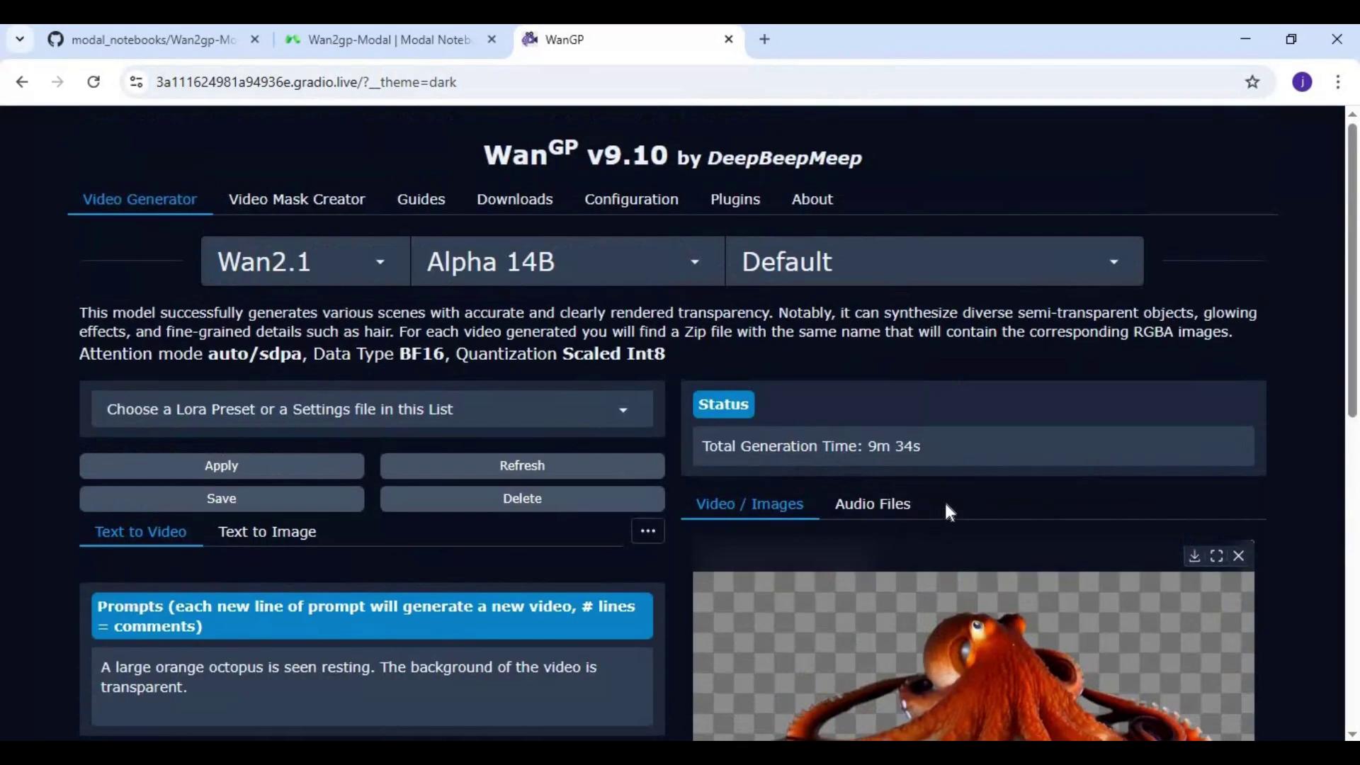
scroll(945, 499, down, 5)
scroll(944, 499, down, 2)
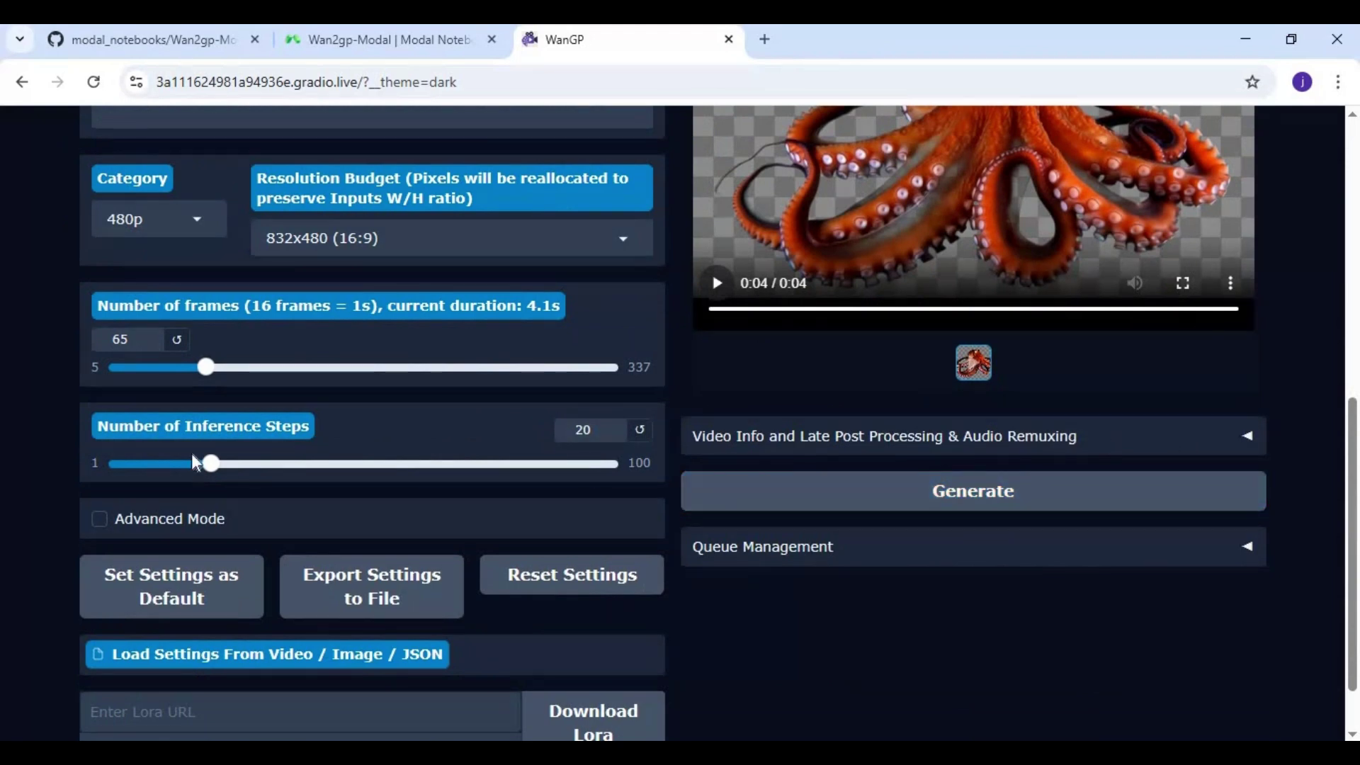
Raise the frame count to 125 (7.8 s) and paste in the transparent-background ballerina prompt.
drag(209, 368, 295, 368)
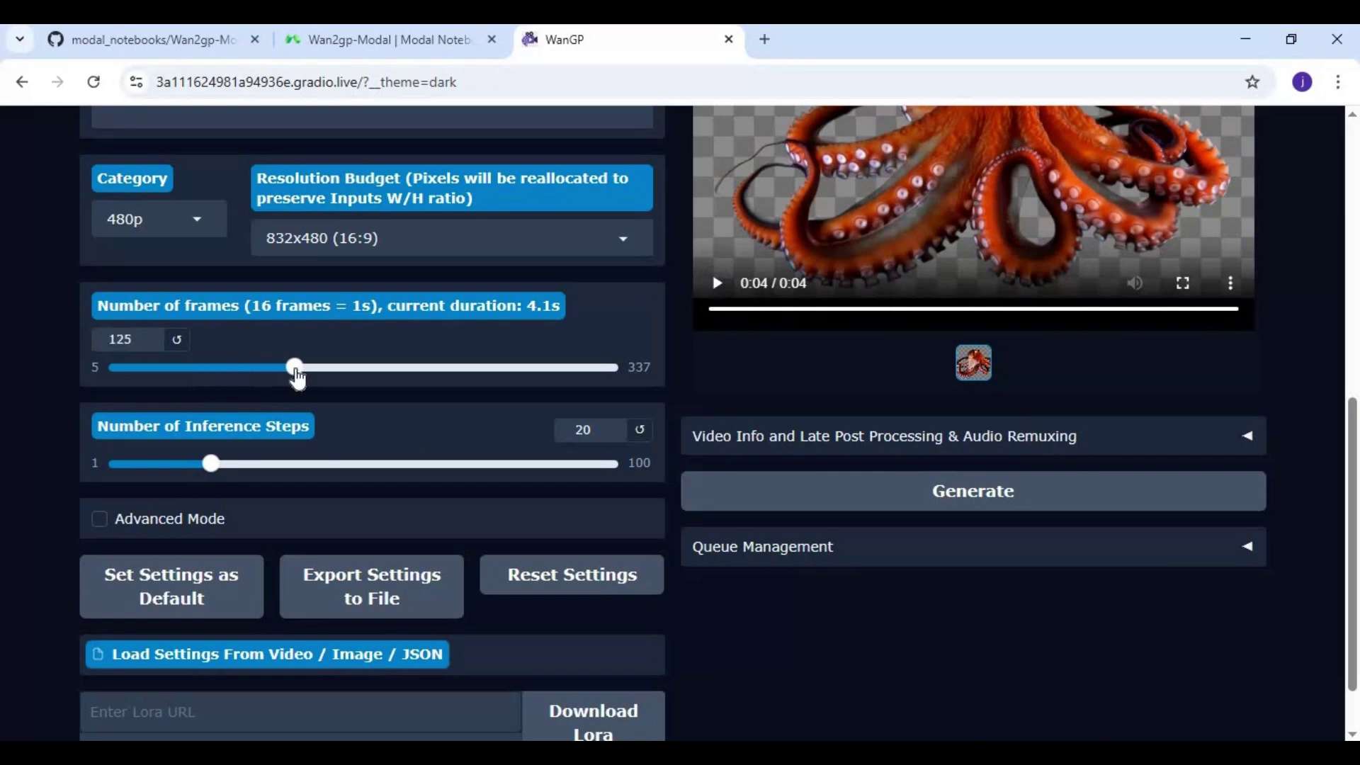
scroll(1184, 362, up, 4)
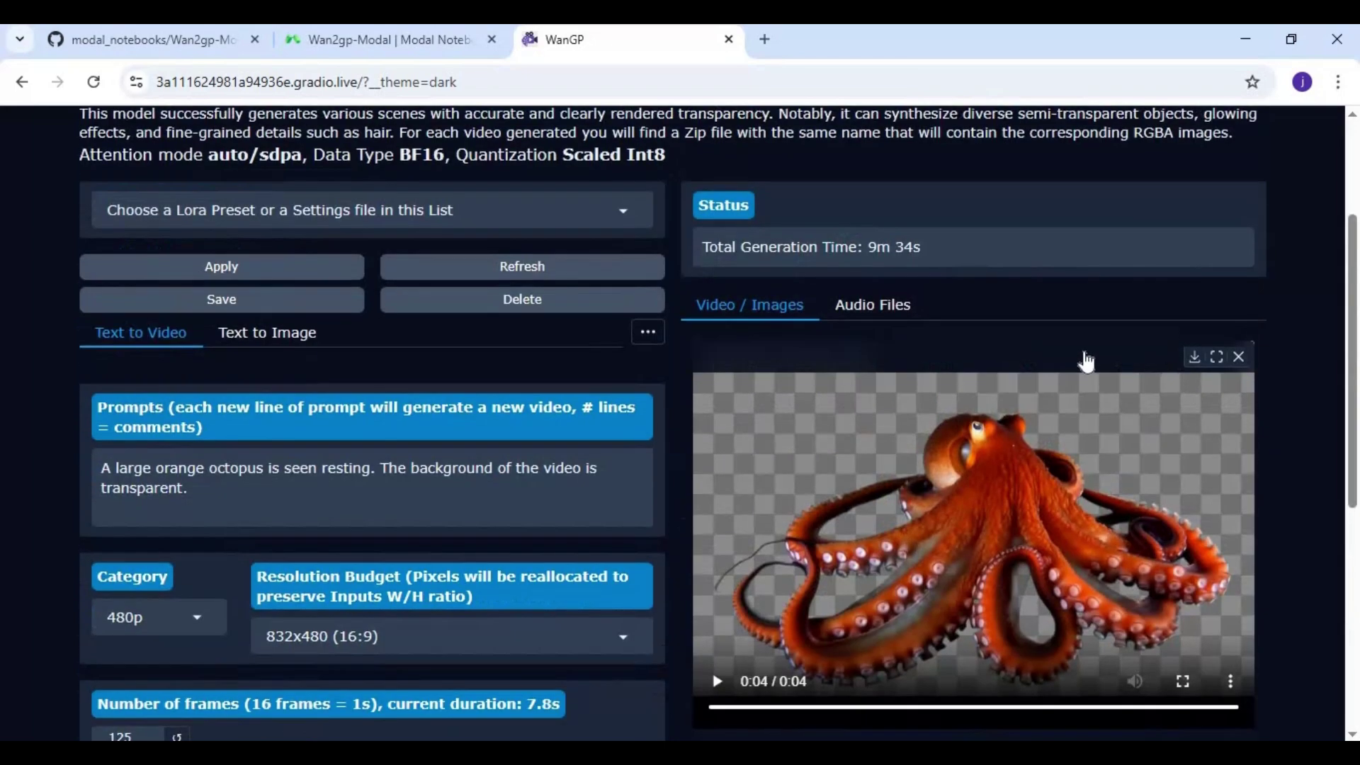
scroll(1086, 359, up, 1)
scroll(1083, 347, down, 1)
text(A ballerina performing a slow, elegant dance with fluid arm and leg movements, wearing a light flowing tutu, detailed fabric motion. The animation is smooth and realistic. The background is fully transparent (alpha), no stage or environment.)
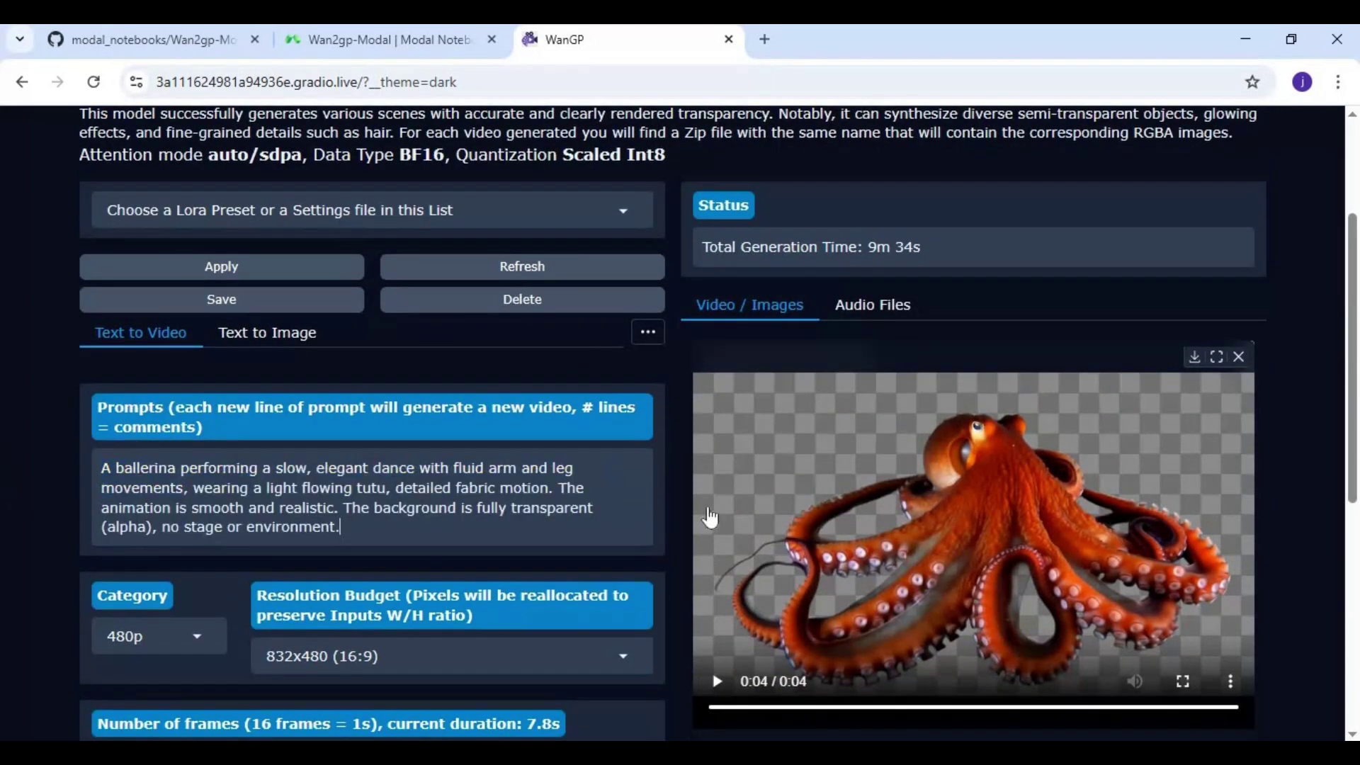
scroll(1020, 426, down, 3)
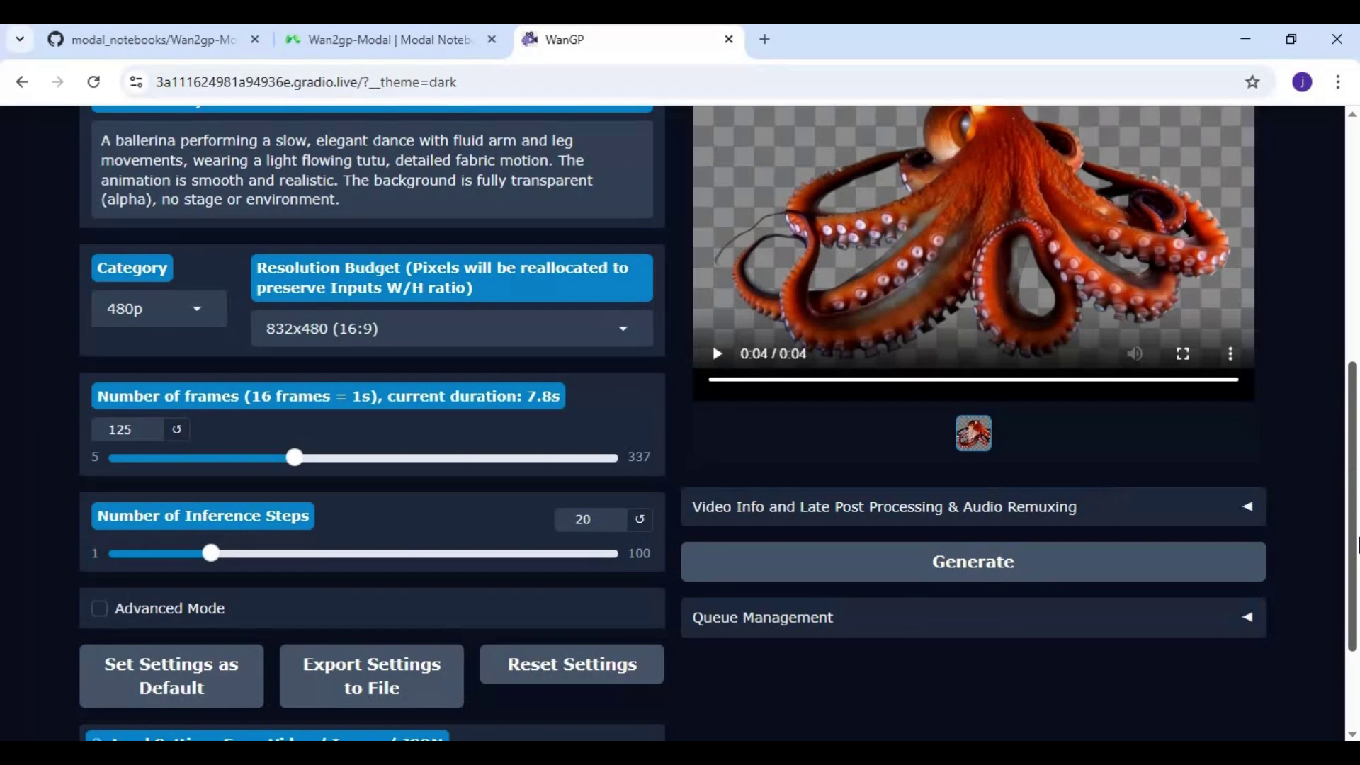
scroll(680, 425, up, 3)
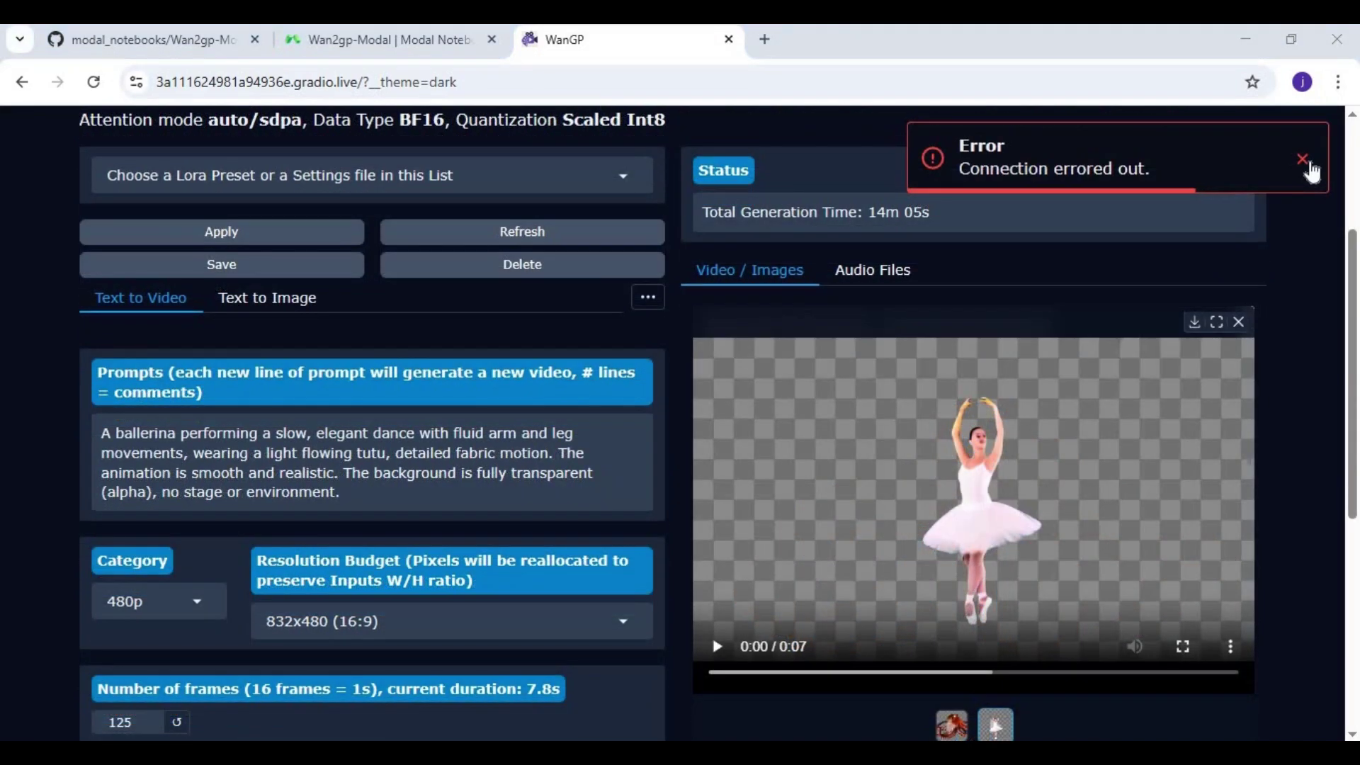
Play the 7-second transparent-background ballerina clip through to the end.
click(715, 646)
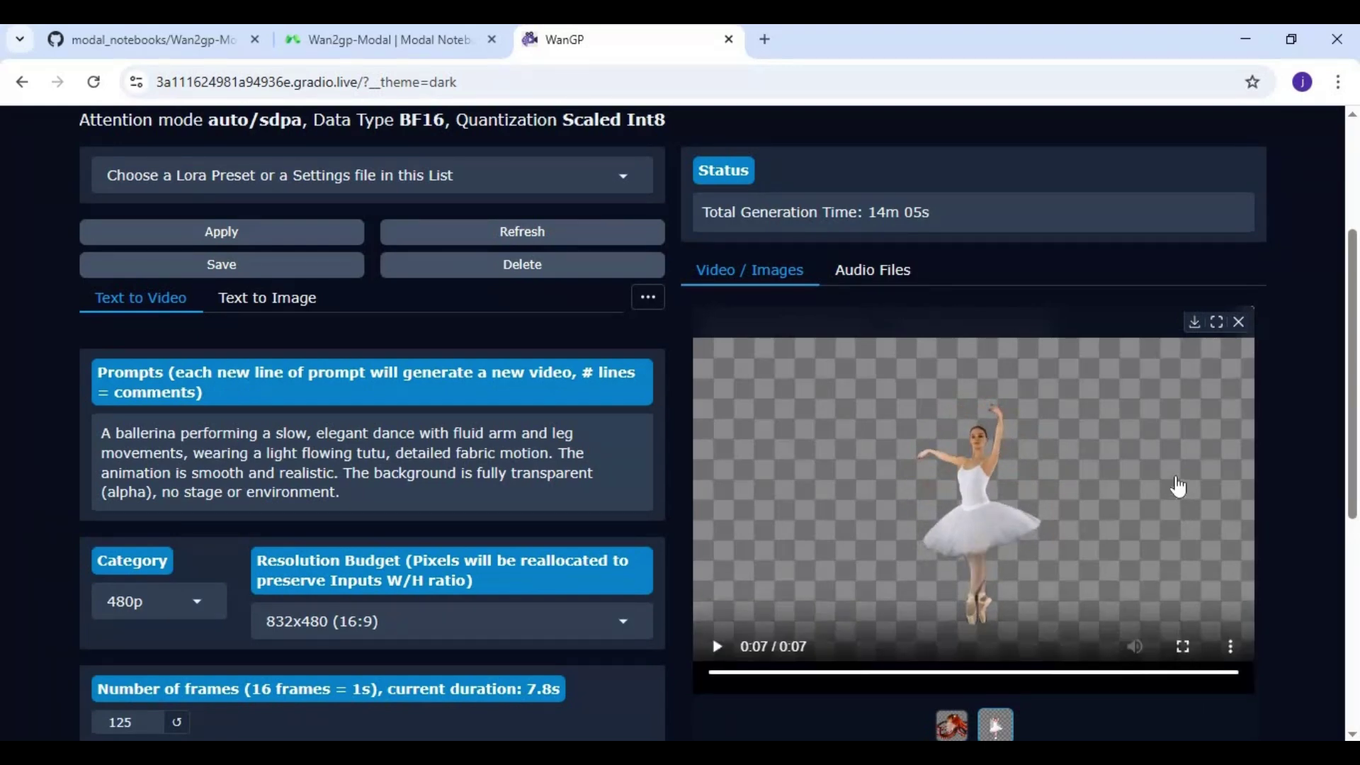
scroll(1178, 487, down, 2)
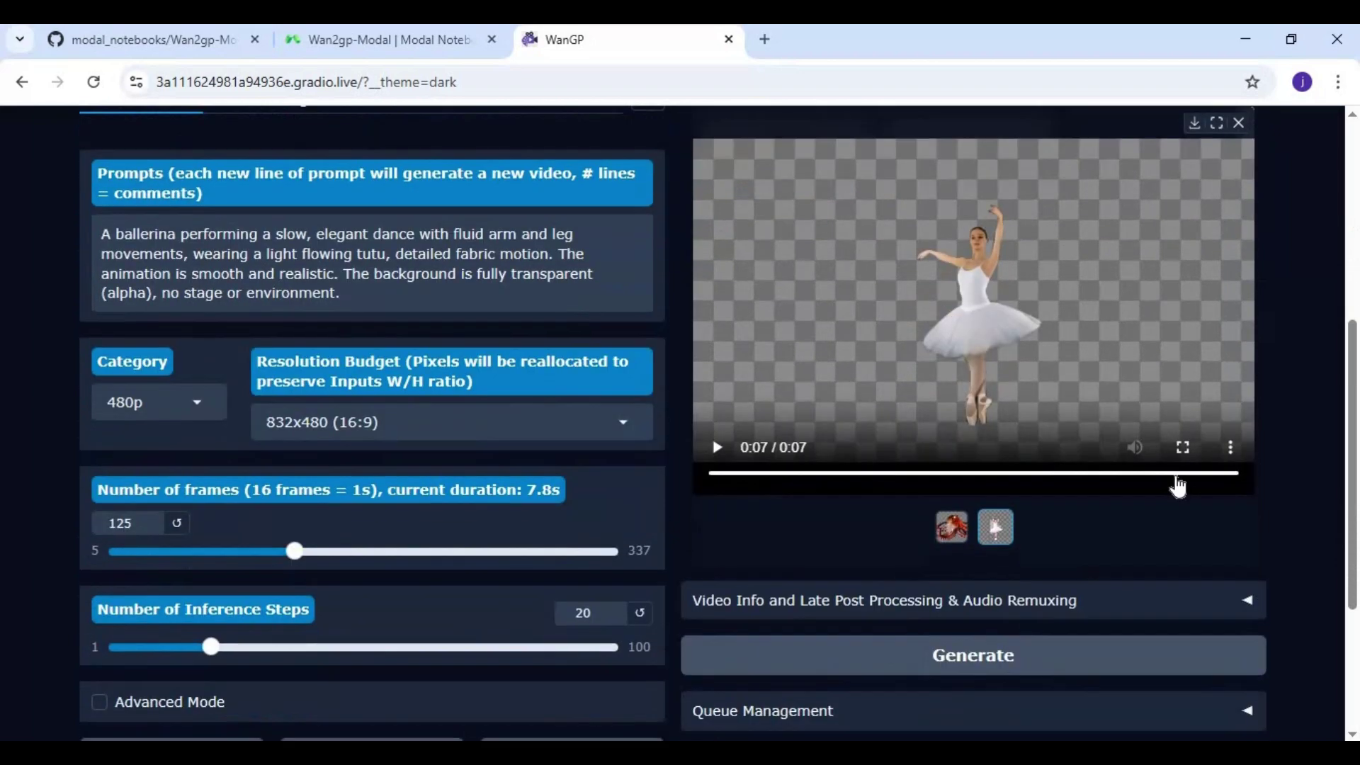
scroll(1178, 485, up, 3)
scroll(1178, 485, up, 3)
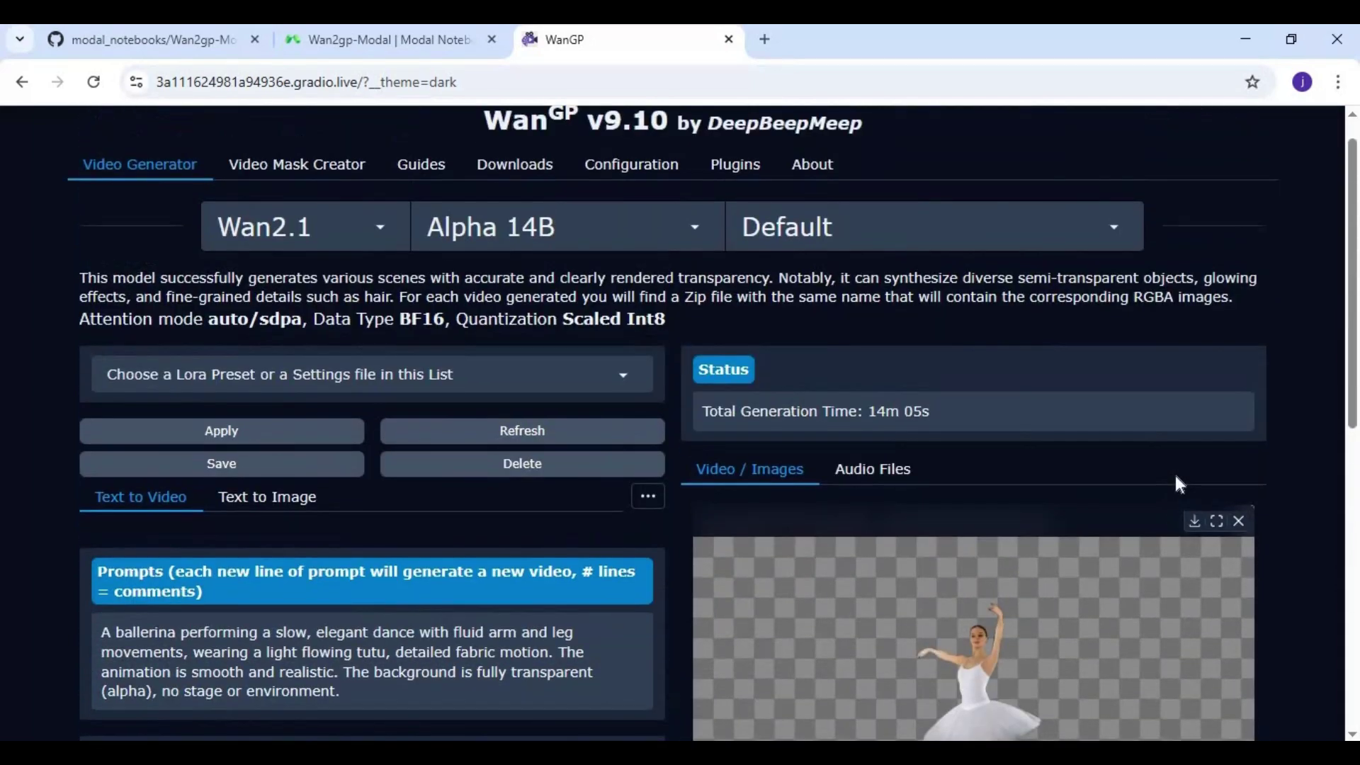
scroll(1178, 485, up, 1)
scroll(1177, 475, down, 2)
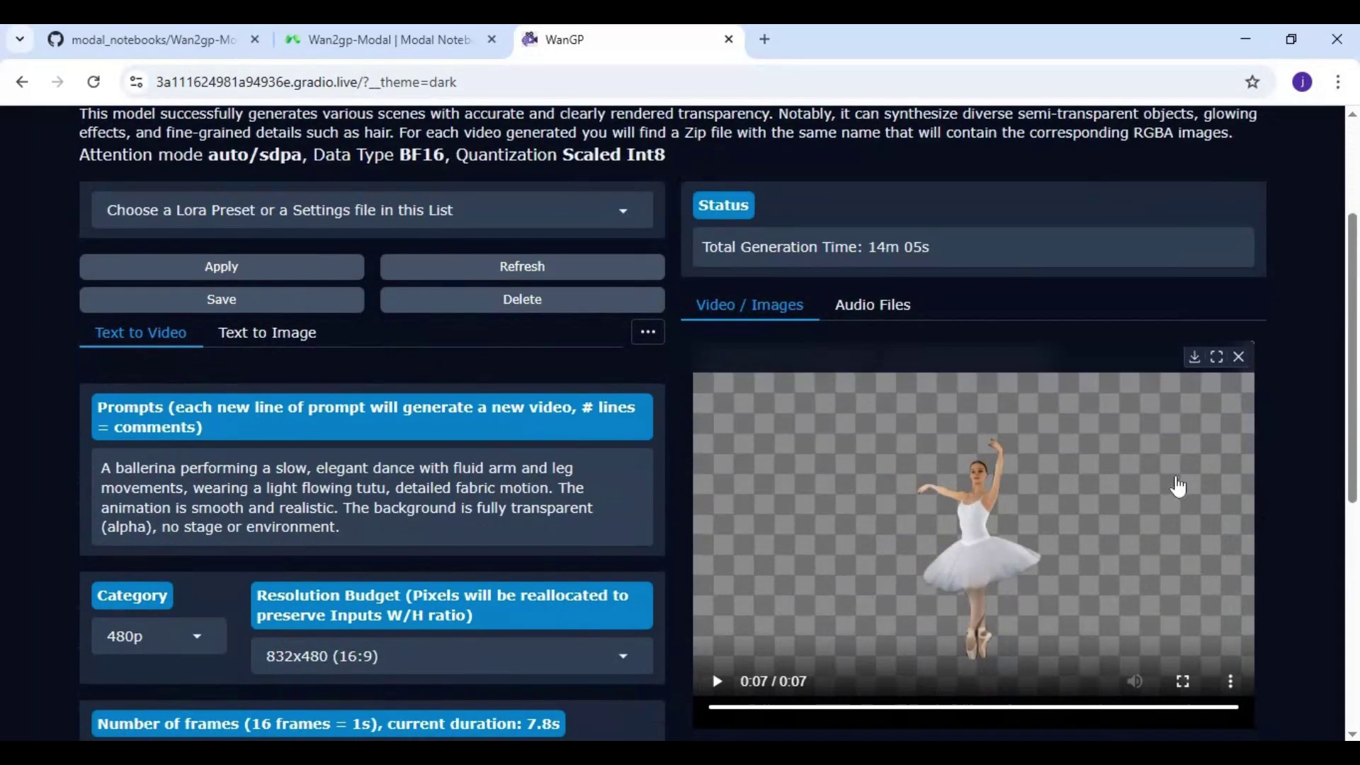